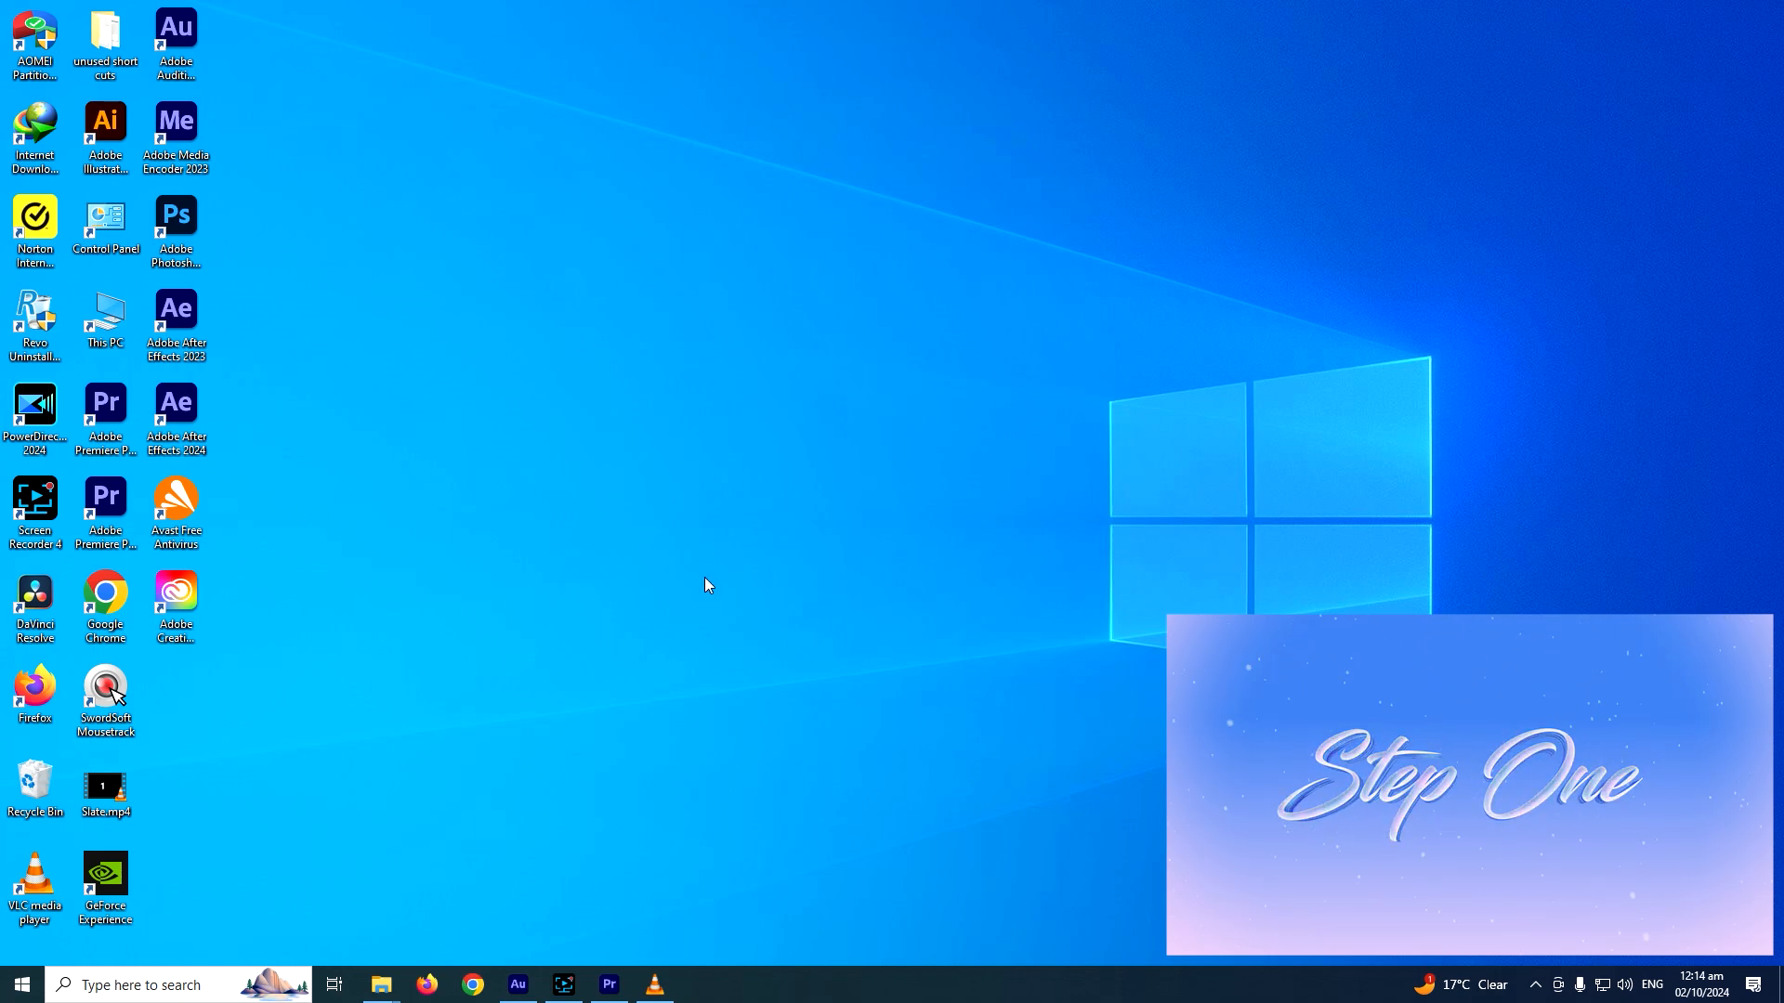
# Switch to Adobe Premiere Pro and open the general project settings
pyautogui.click(609, 985)
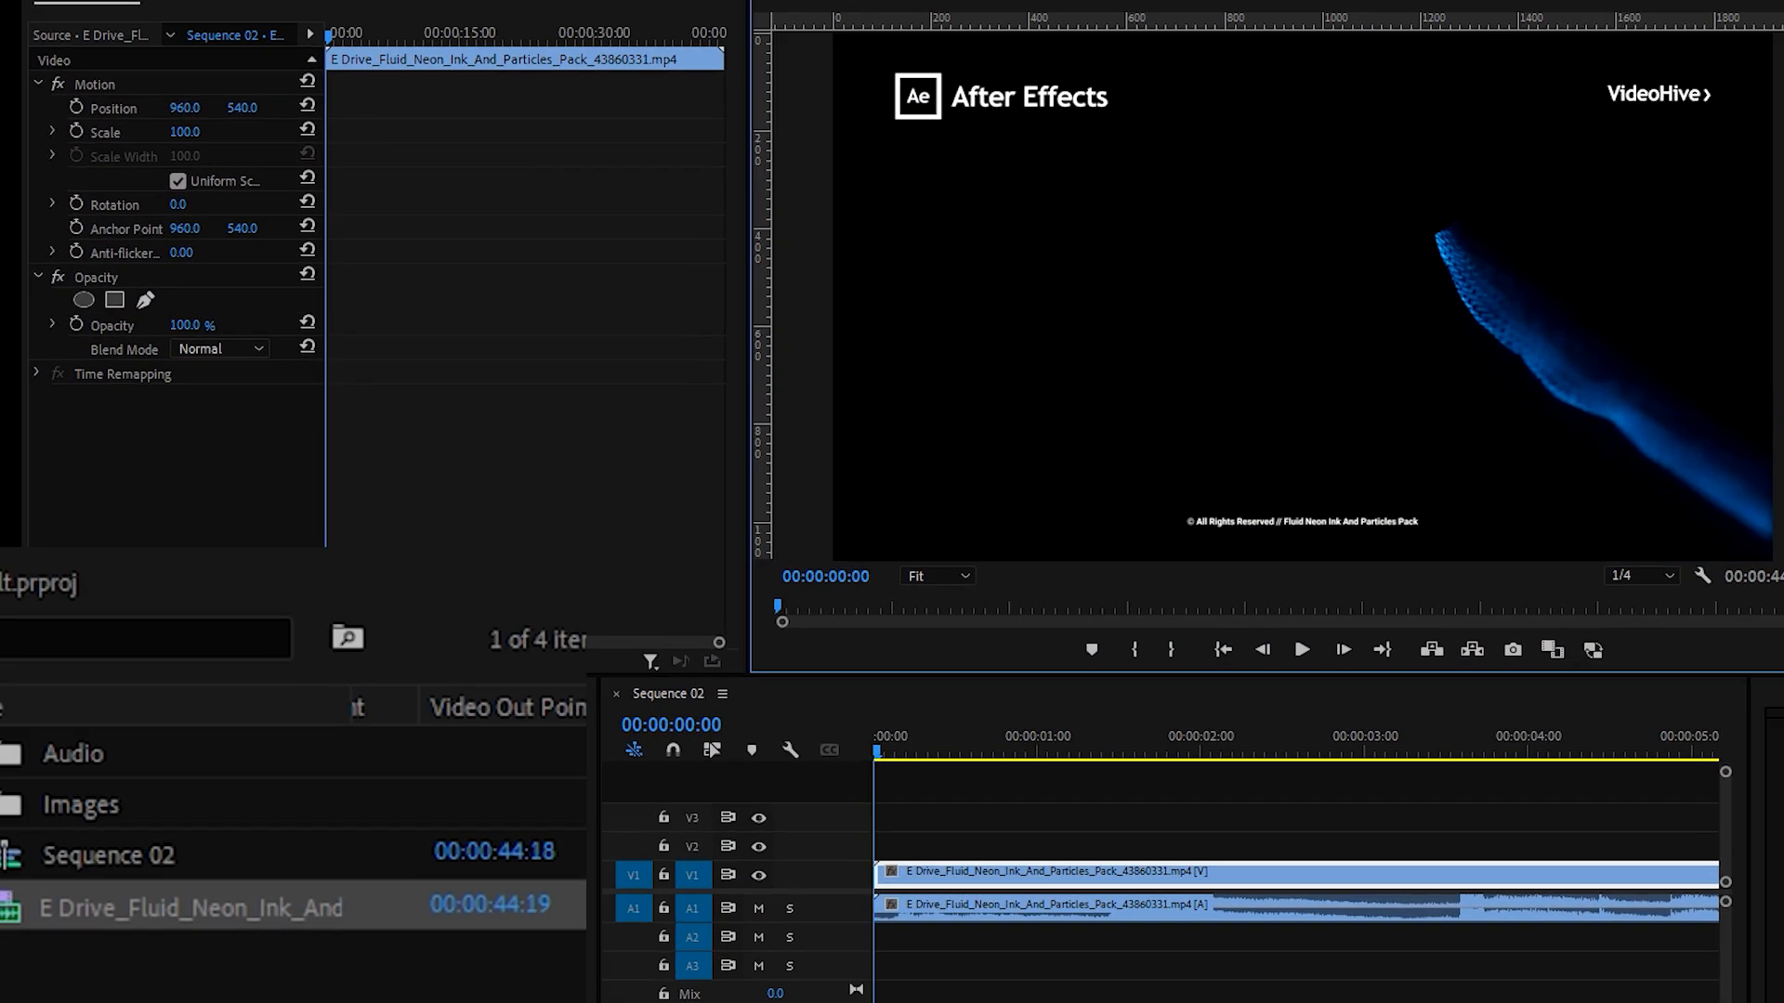
pyautogui.click(15, 34)
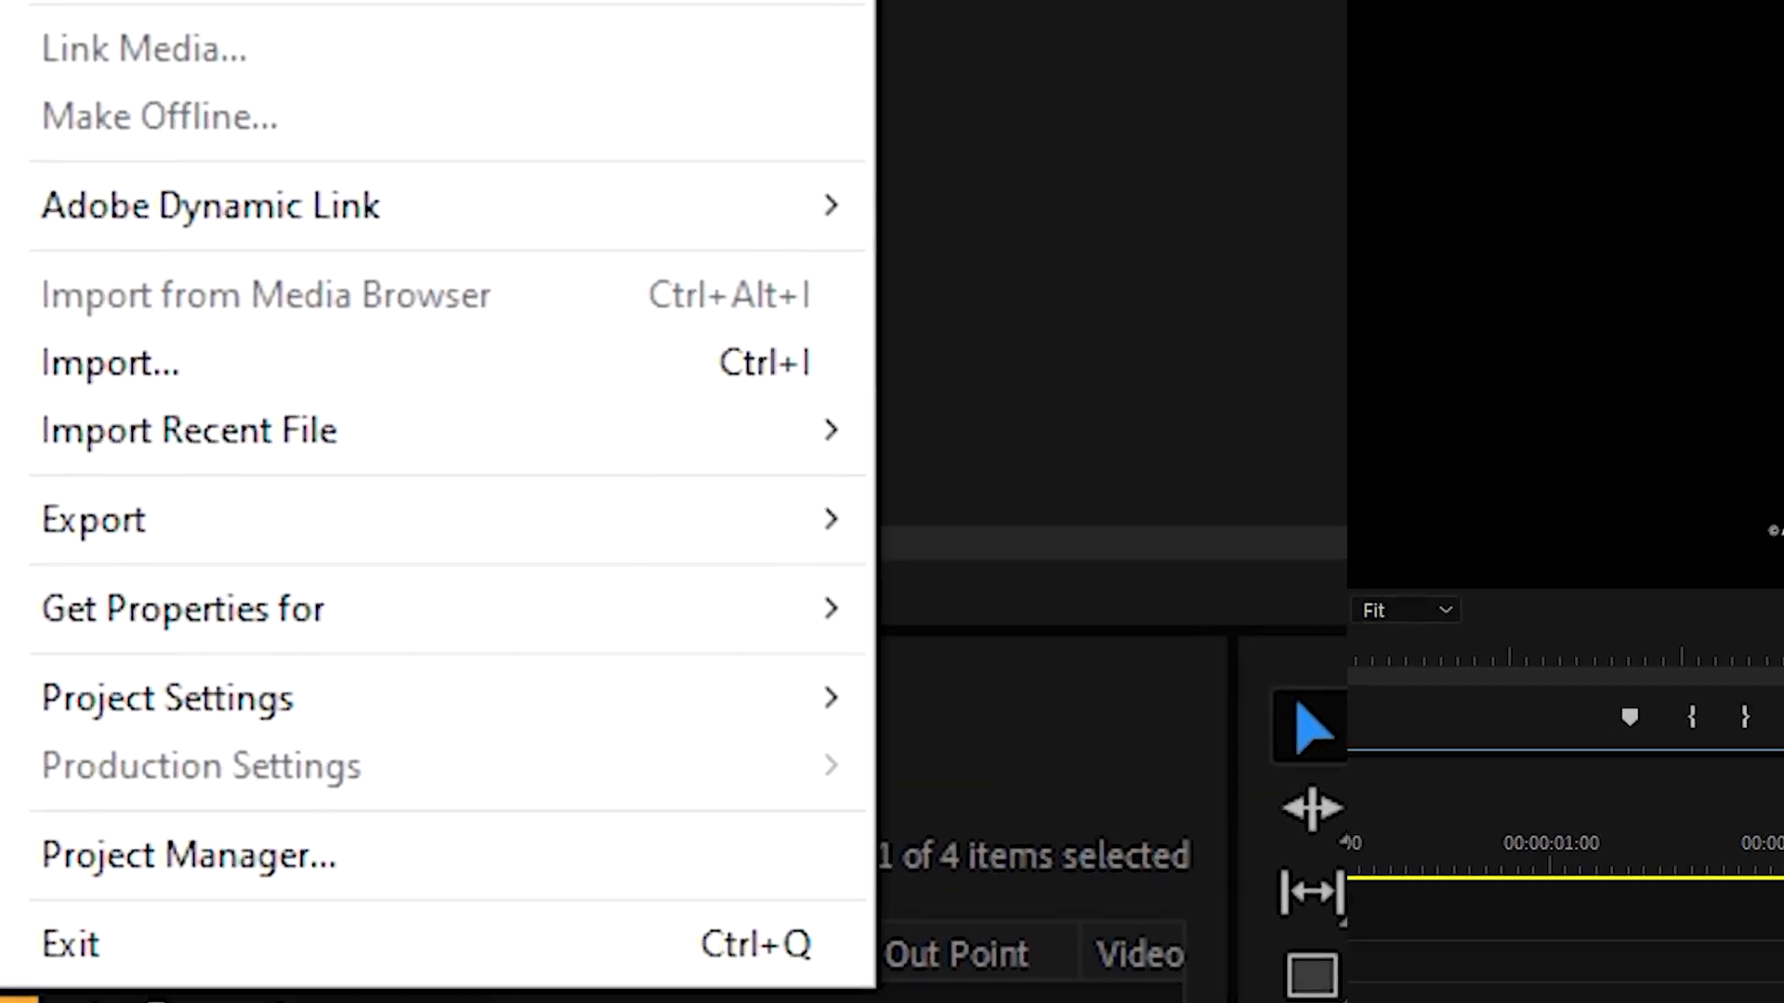
pyautogui.moveTo(243, 743)
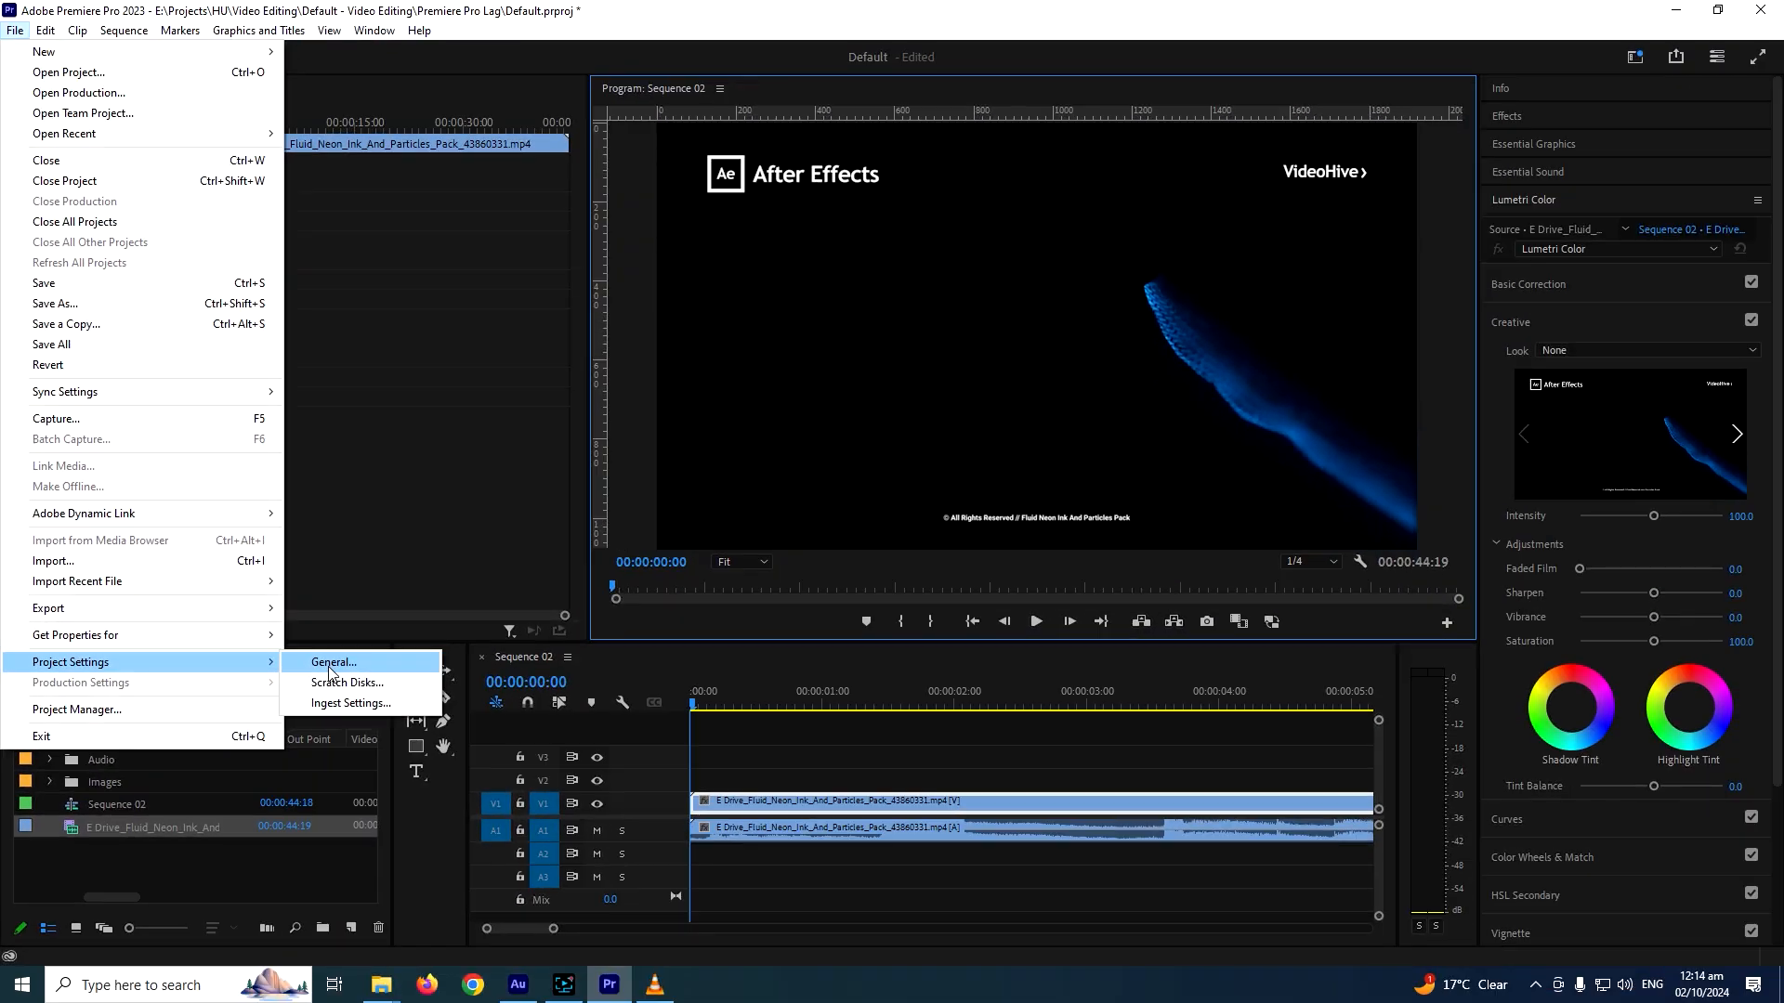
pyautogui.click(331, 663)
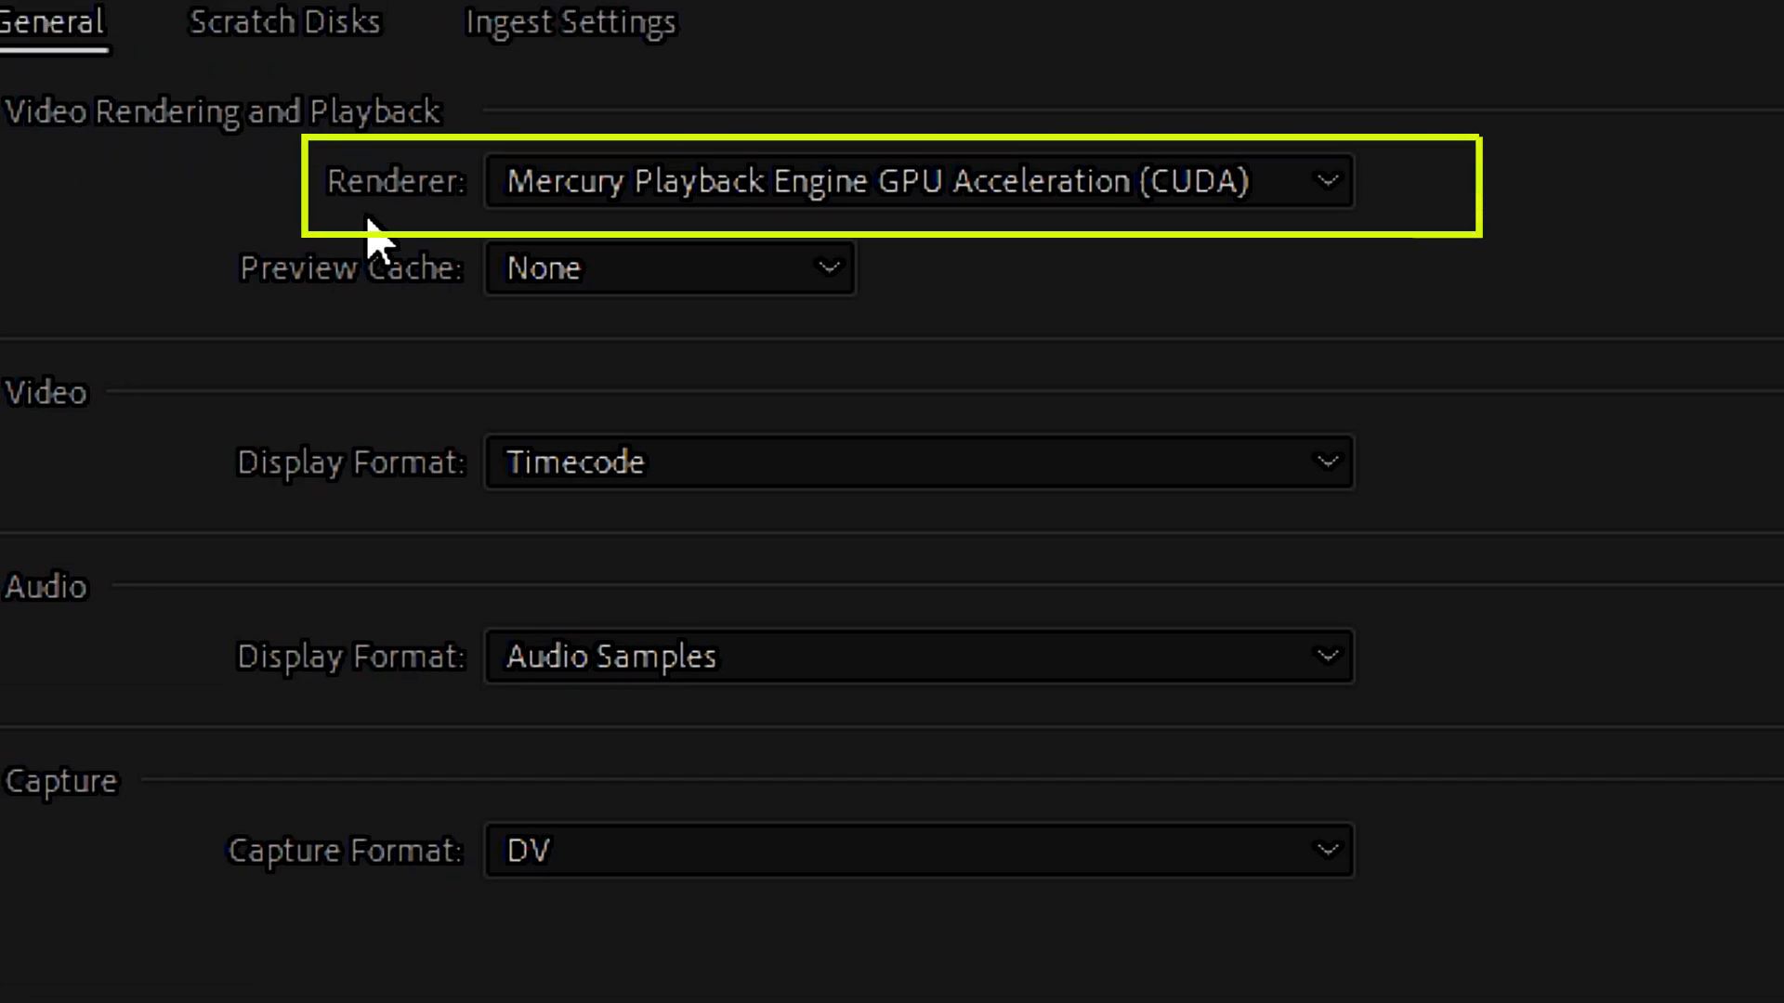
# Set the project's renderer to Mercury Playback Engine GPU Acceleration (CUDA) and apply the project settings
pyautogui.click(641, 176)
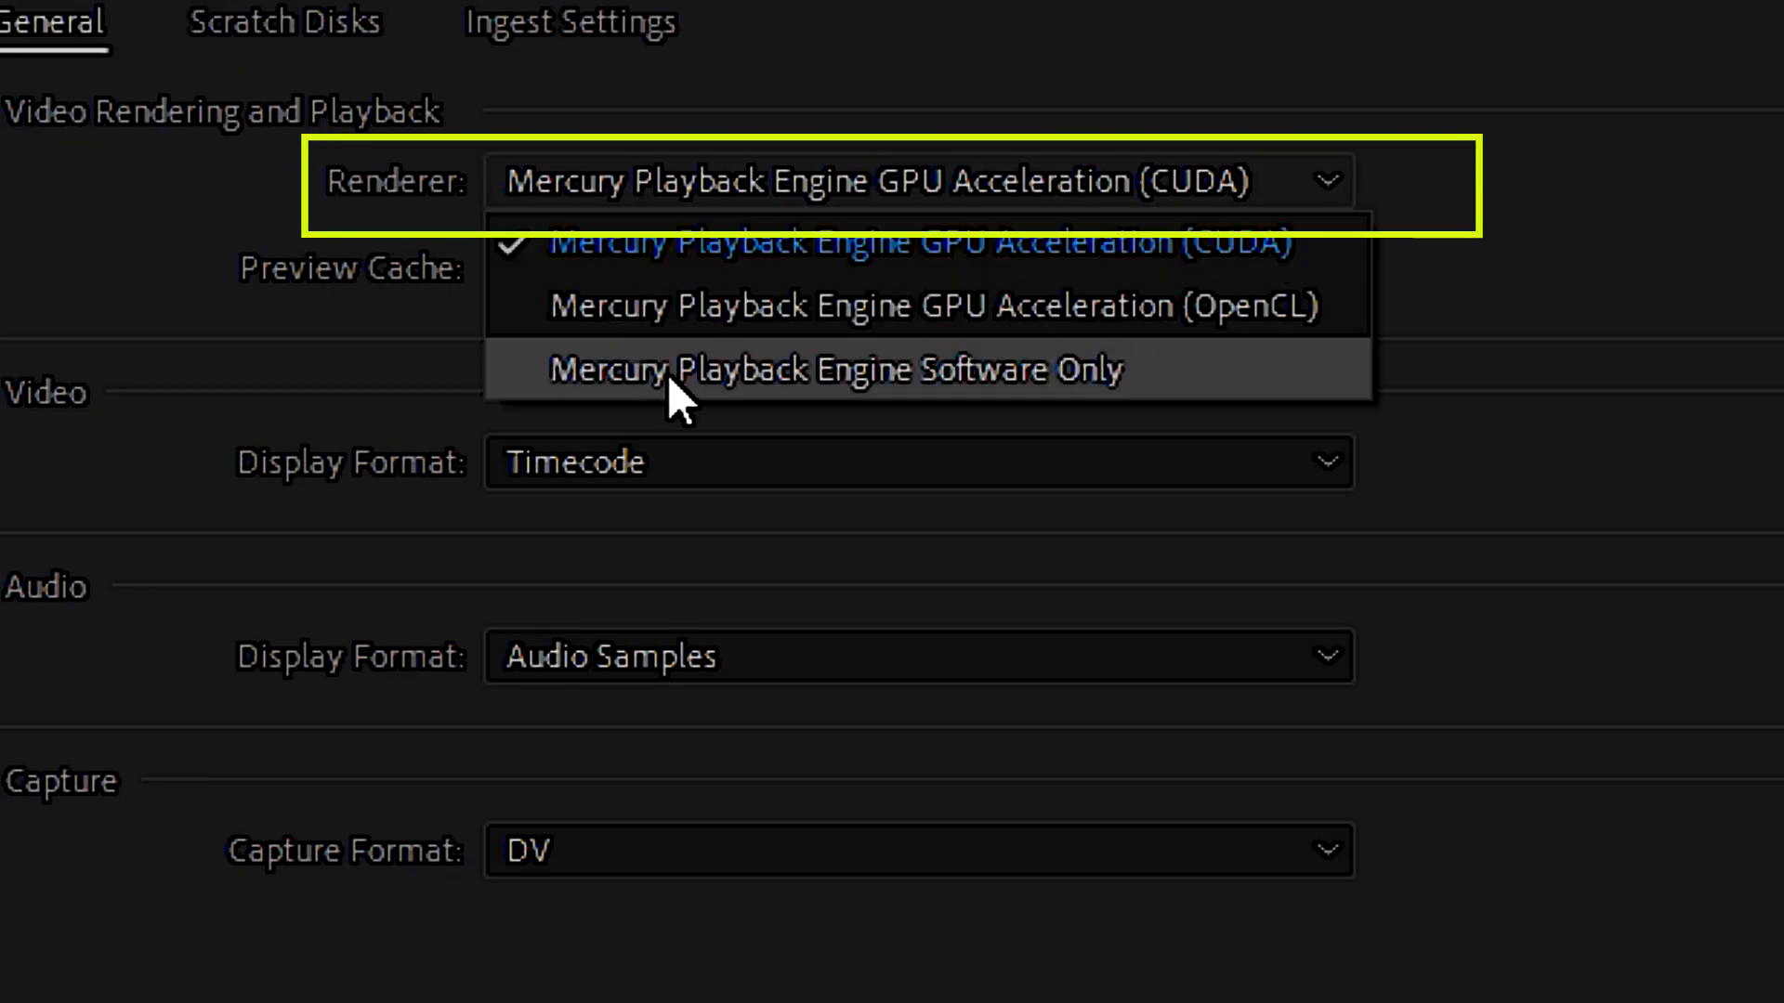
pyautogui.click(667, 370)
pyautogui.click(674, 181)
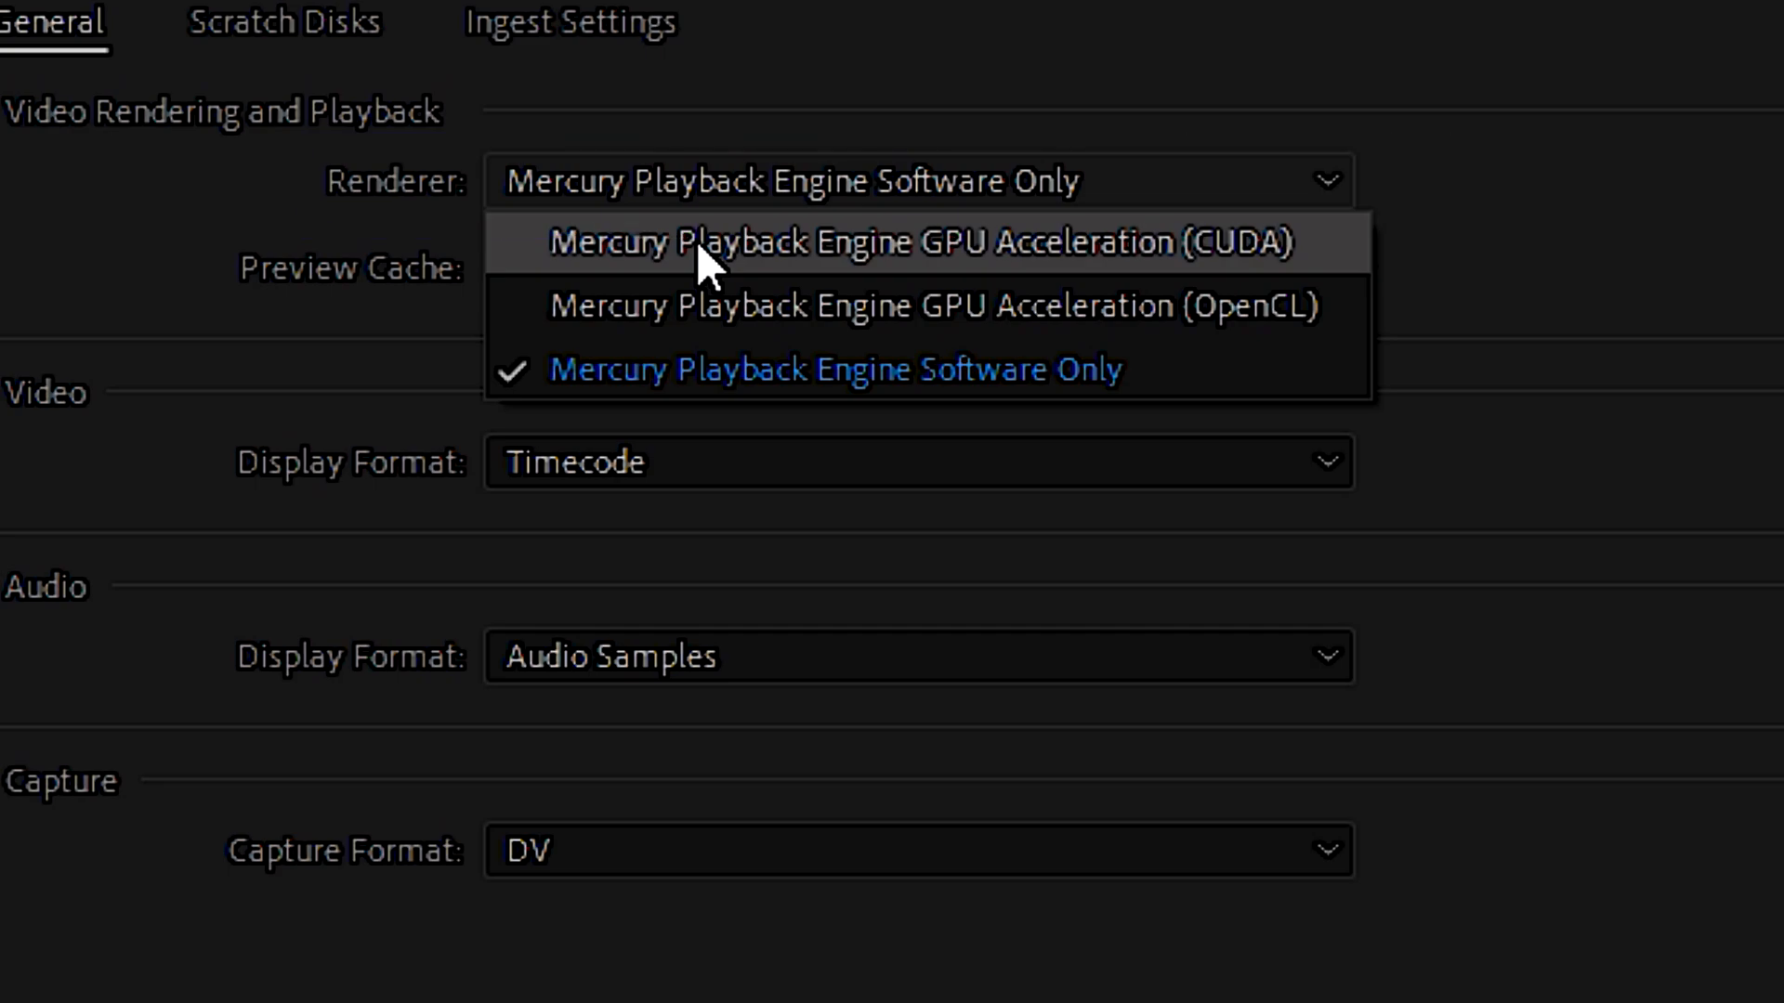
pyautogui.click(696, 244)
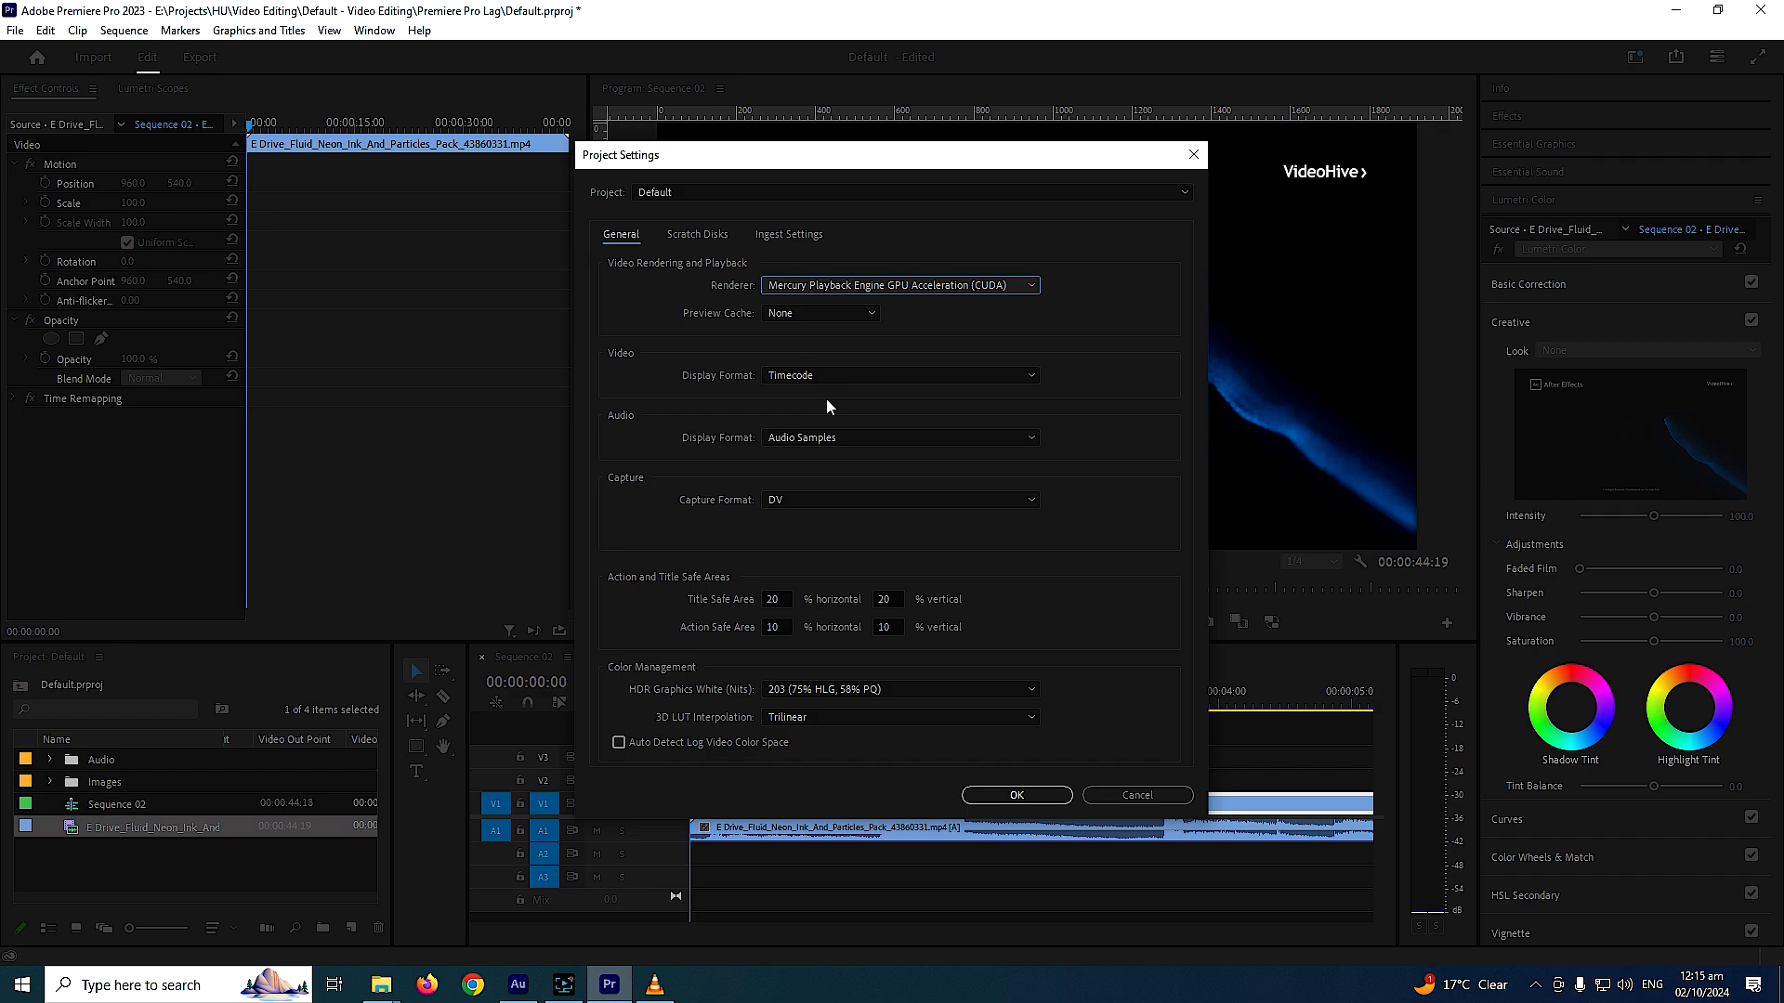
pyautogui.click(996, 799)
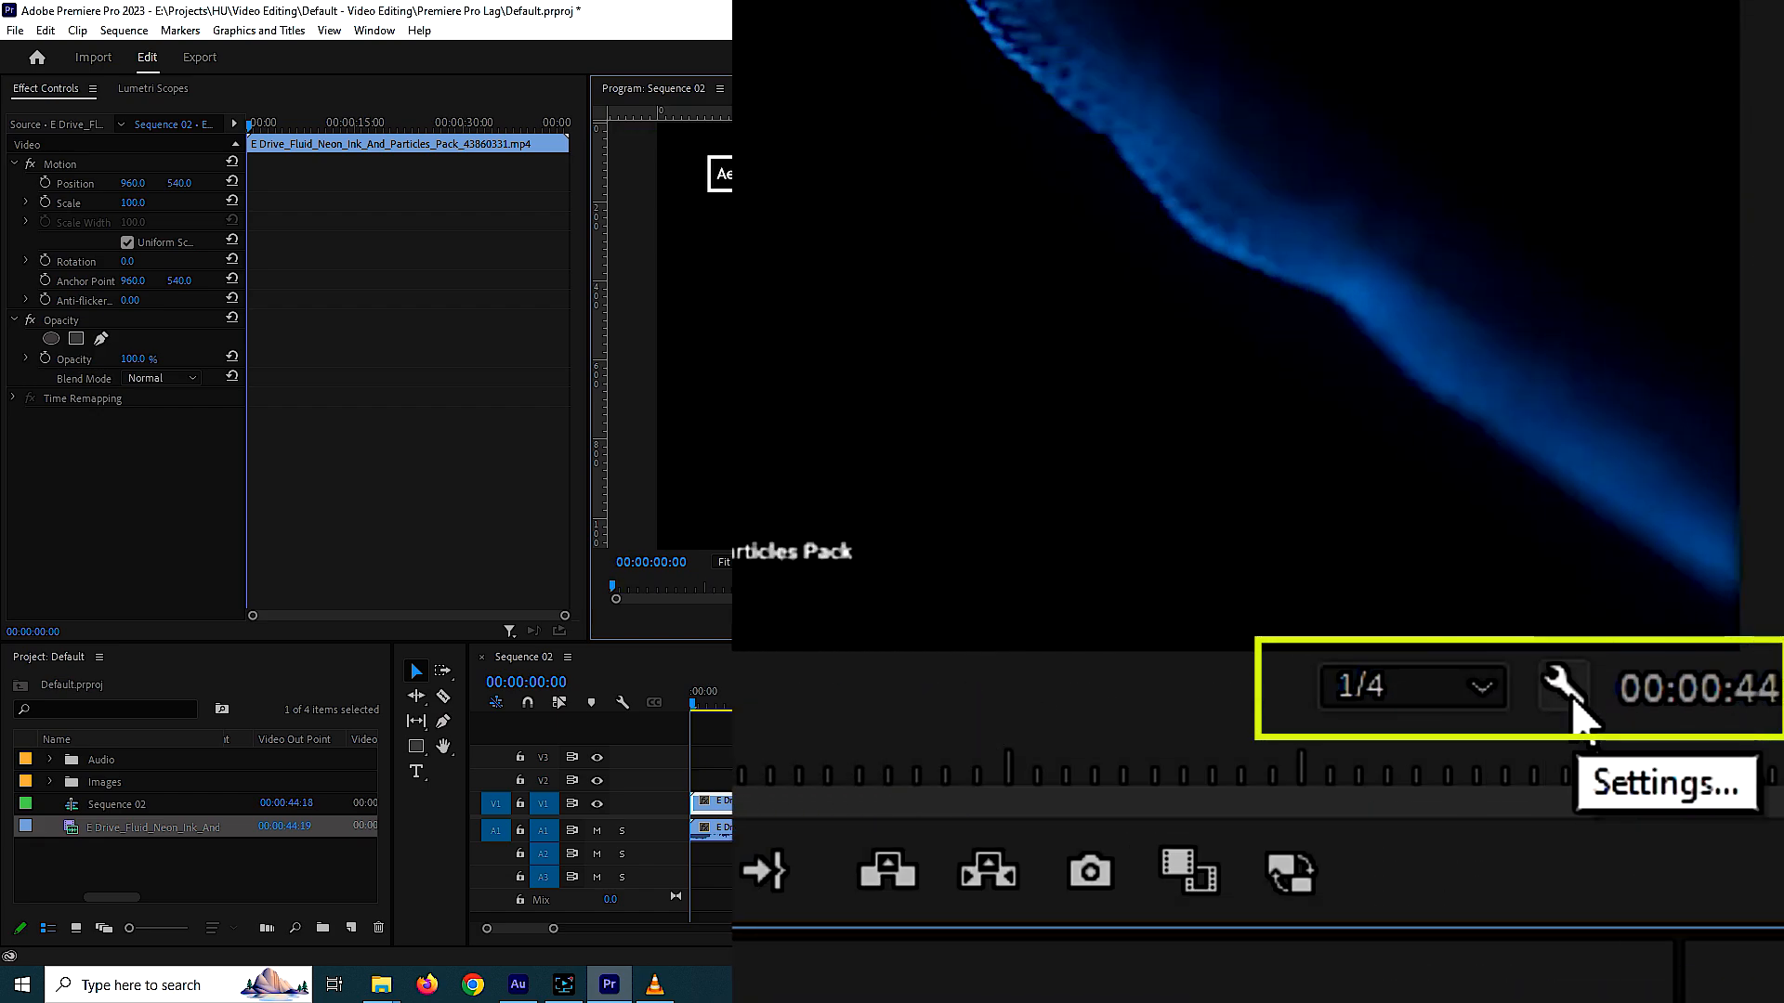
# Set the Program Monitor's playback resolution to Full and back to 1/4
pyautogui.click(1392, 687)
pyautogui.click(1394, 746)
pyautogui.click(1396, 688)
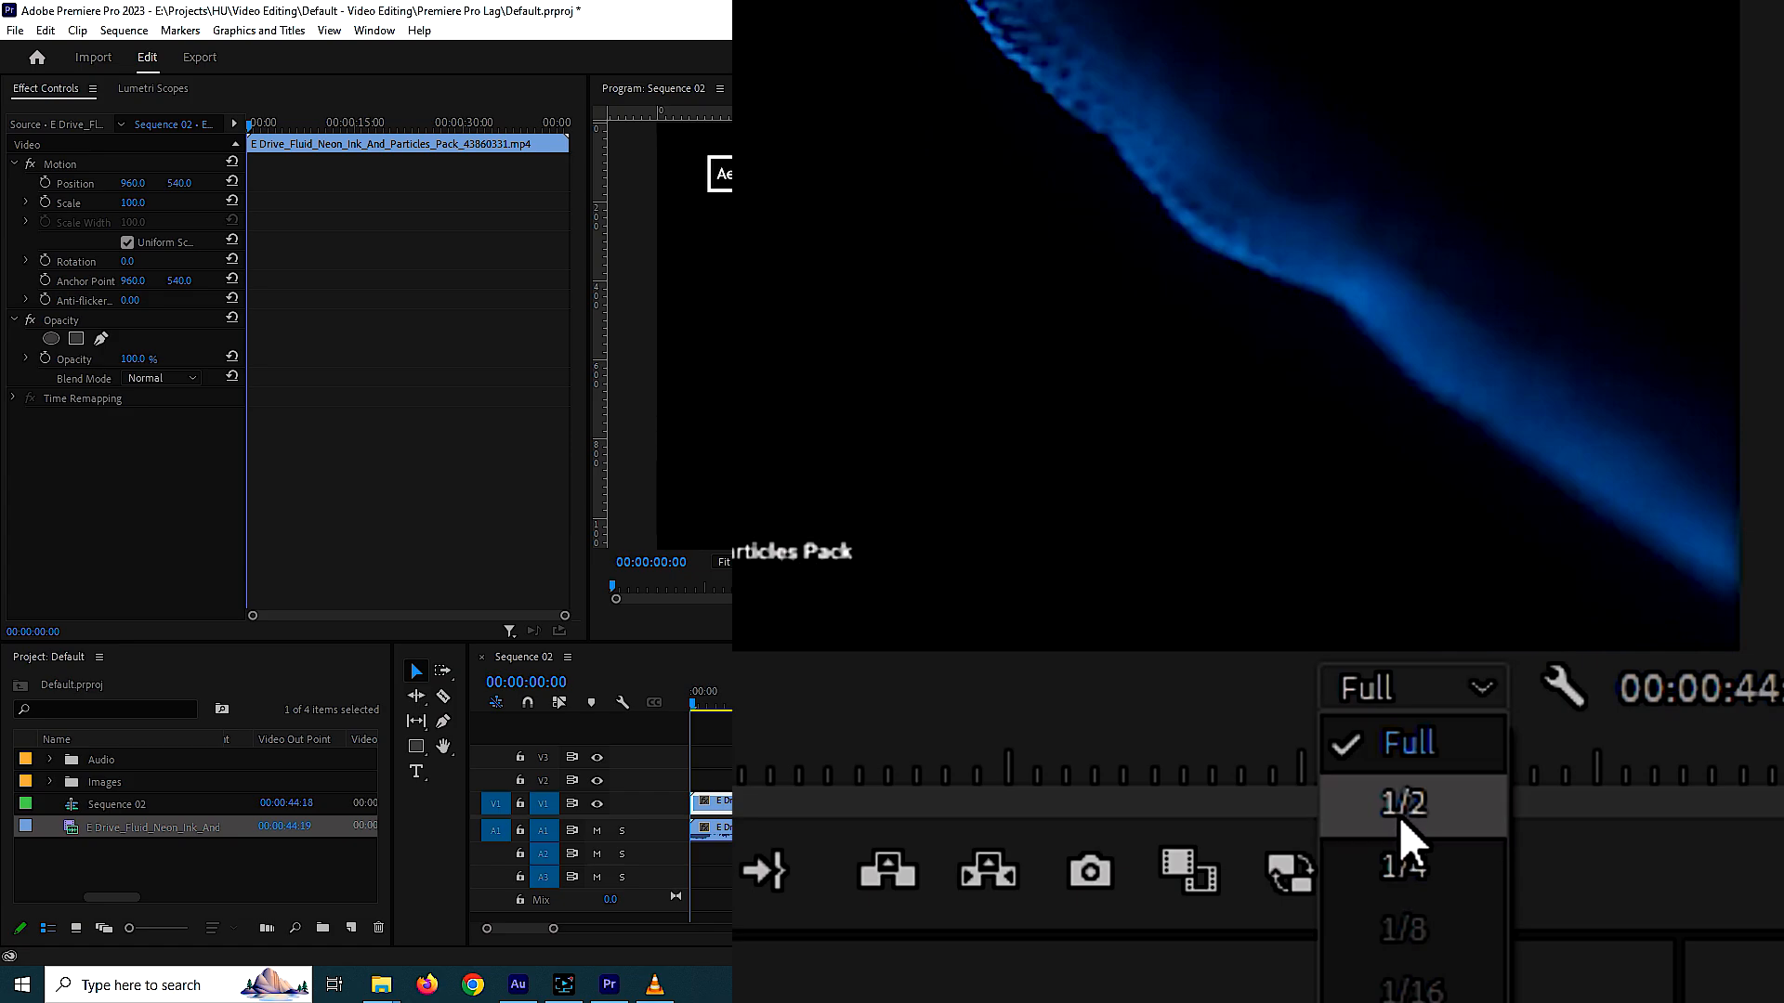
pyautogui.click(1403, 866)
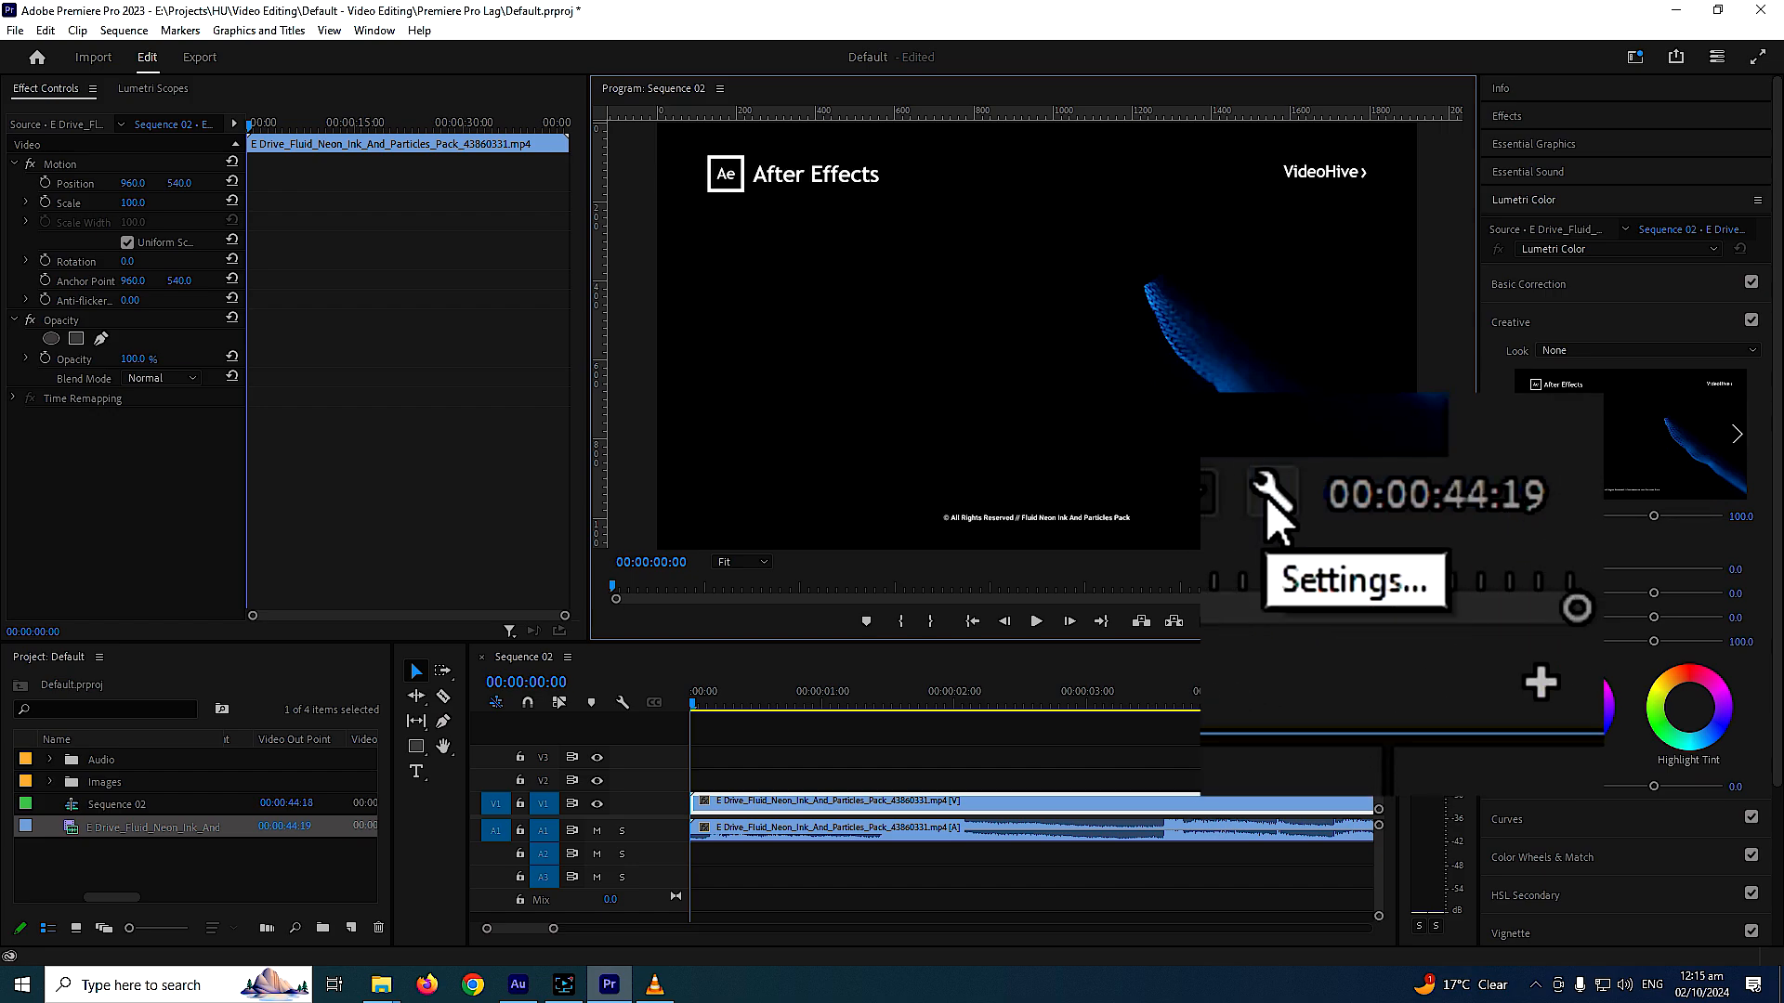
# Set the Program Monitor's paused resolution to 1/4
pyautogui.click(1390, 562)
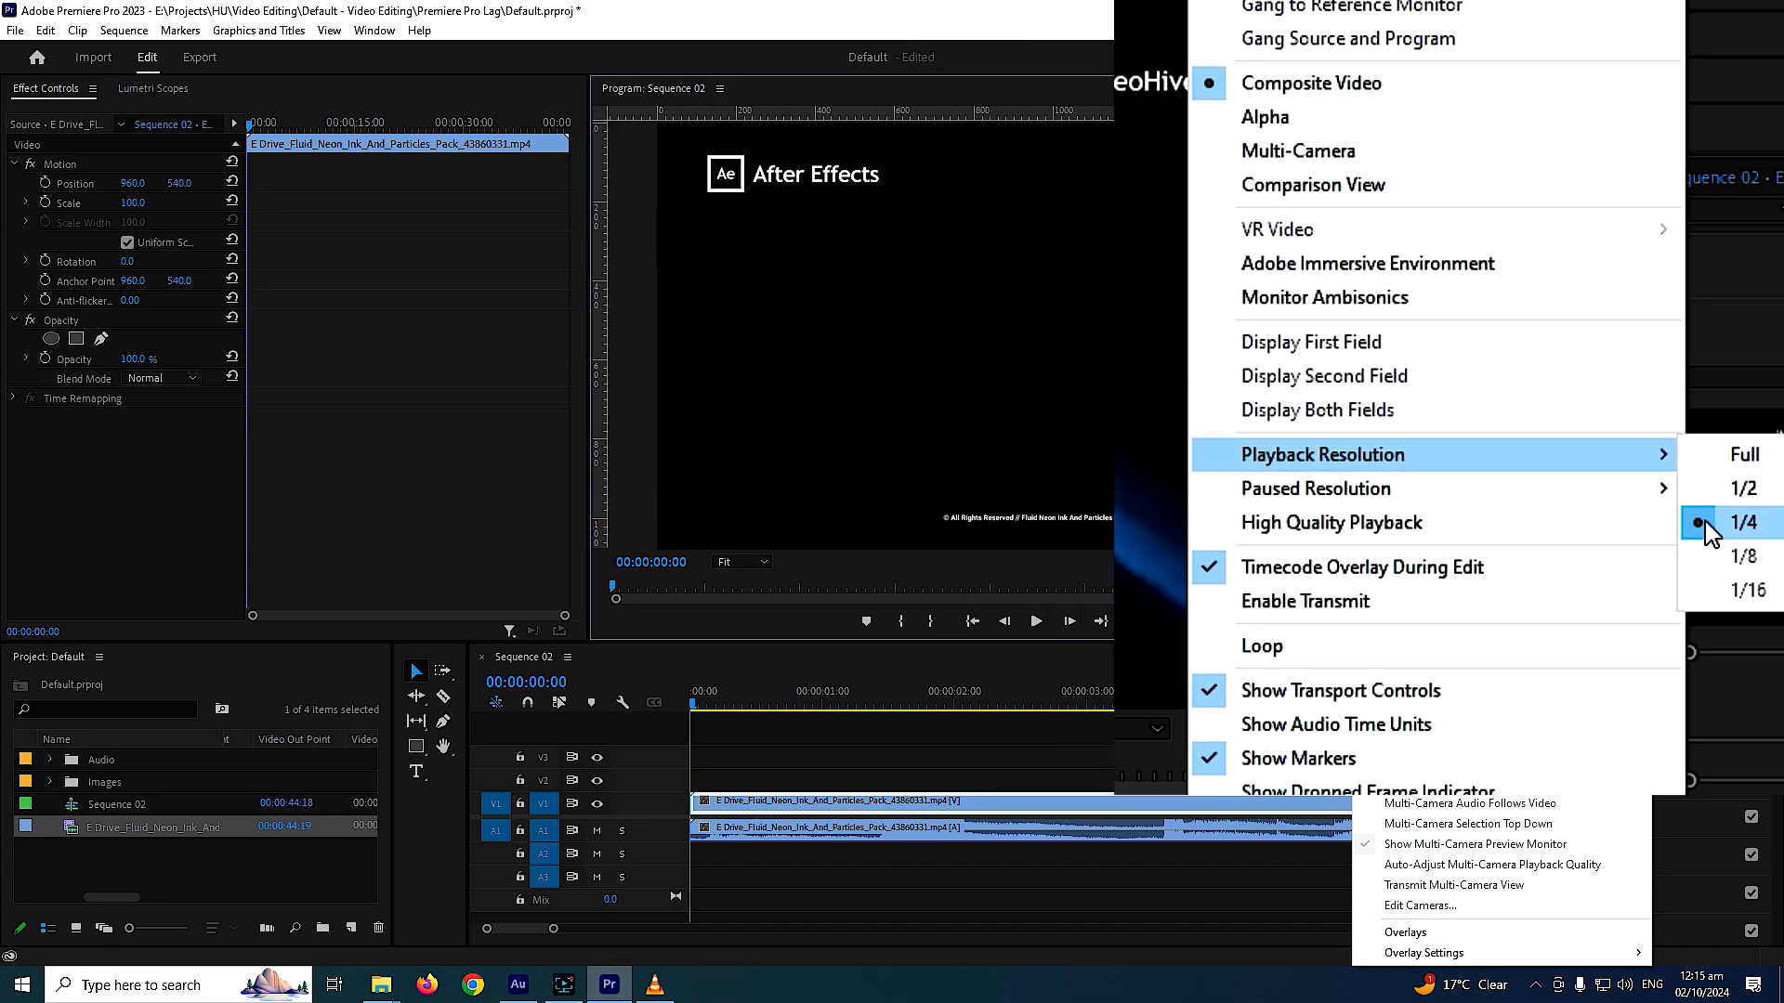
pyautogui.moveTo(1347, 502)
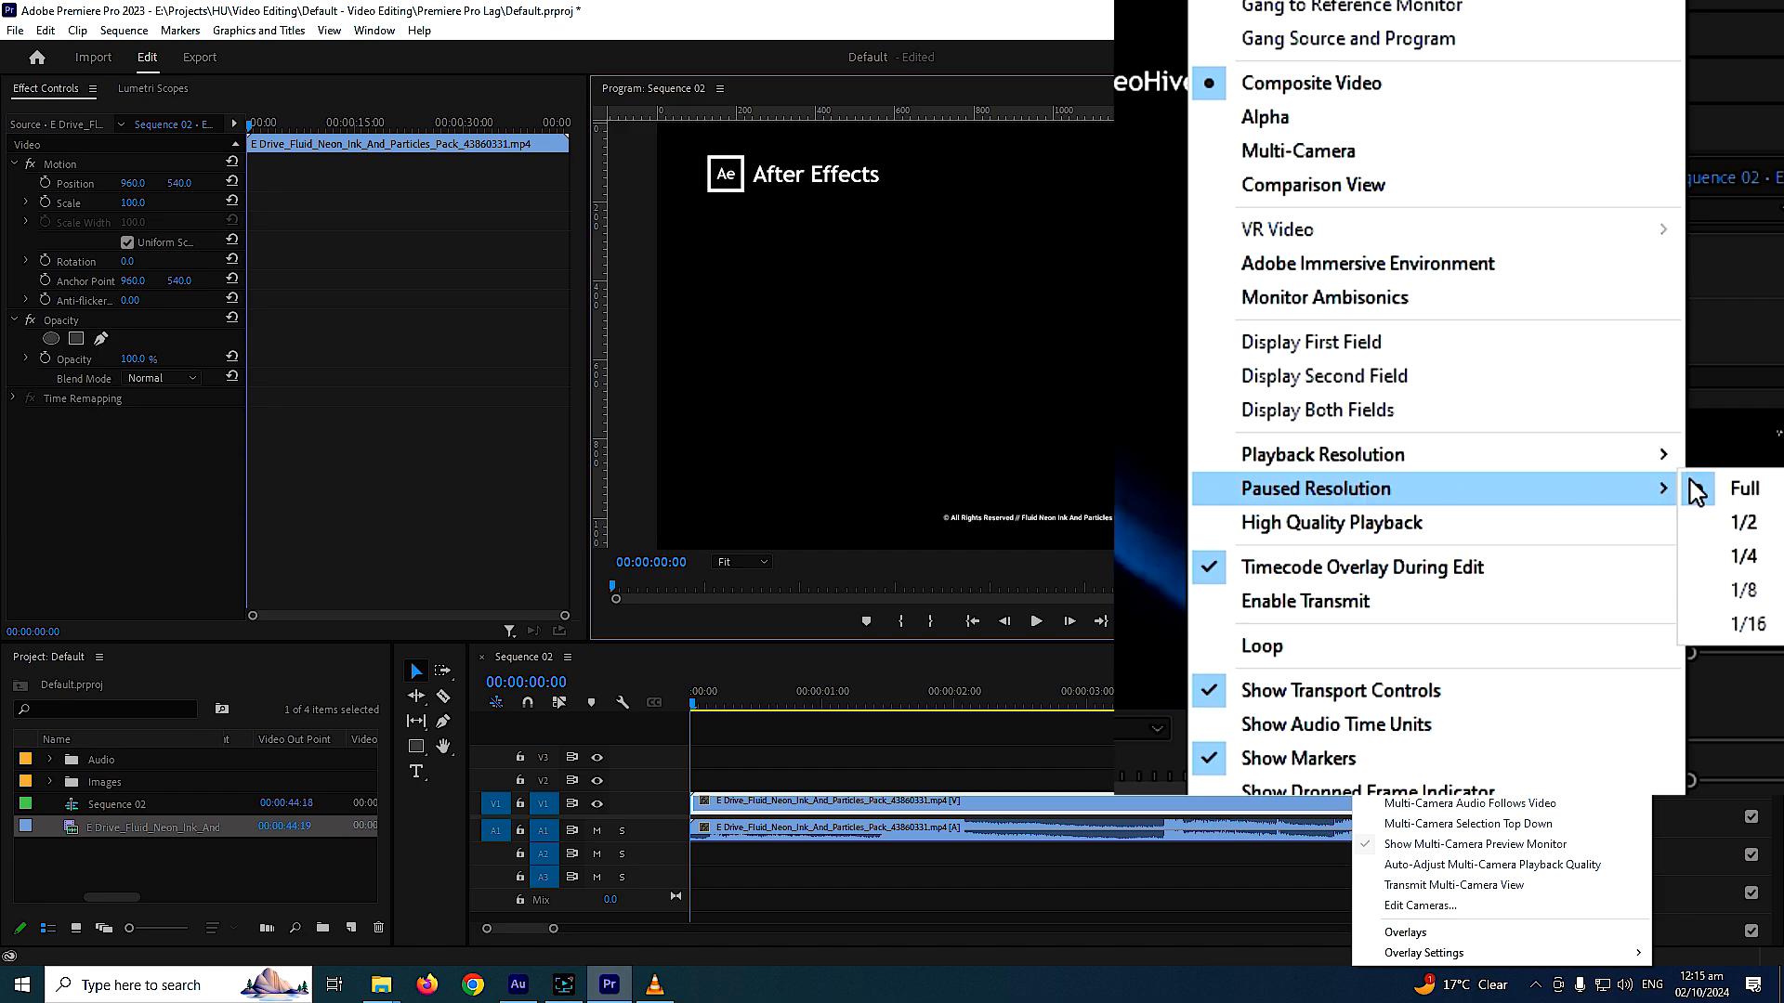
pyautogui.click(1739, 558)
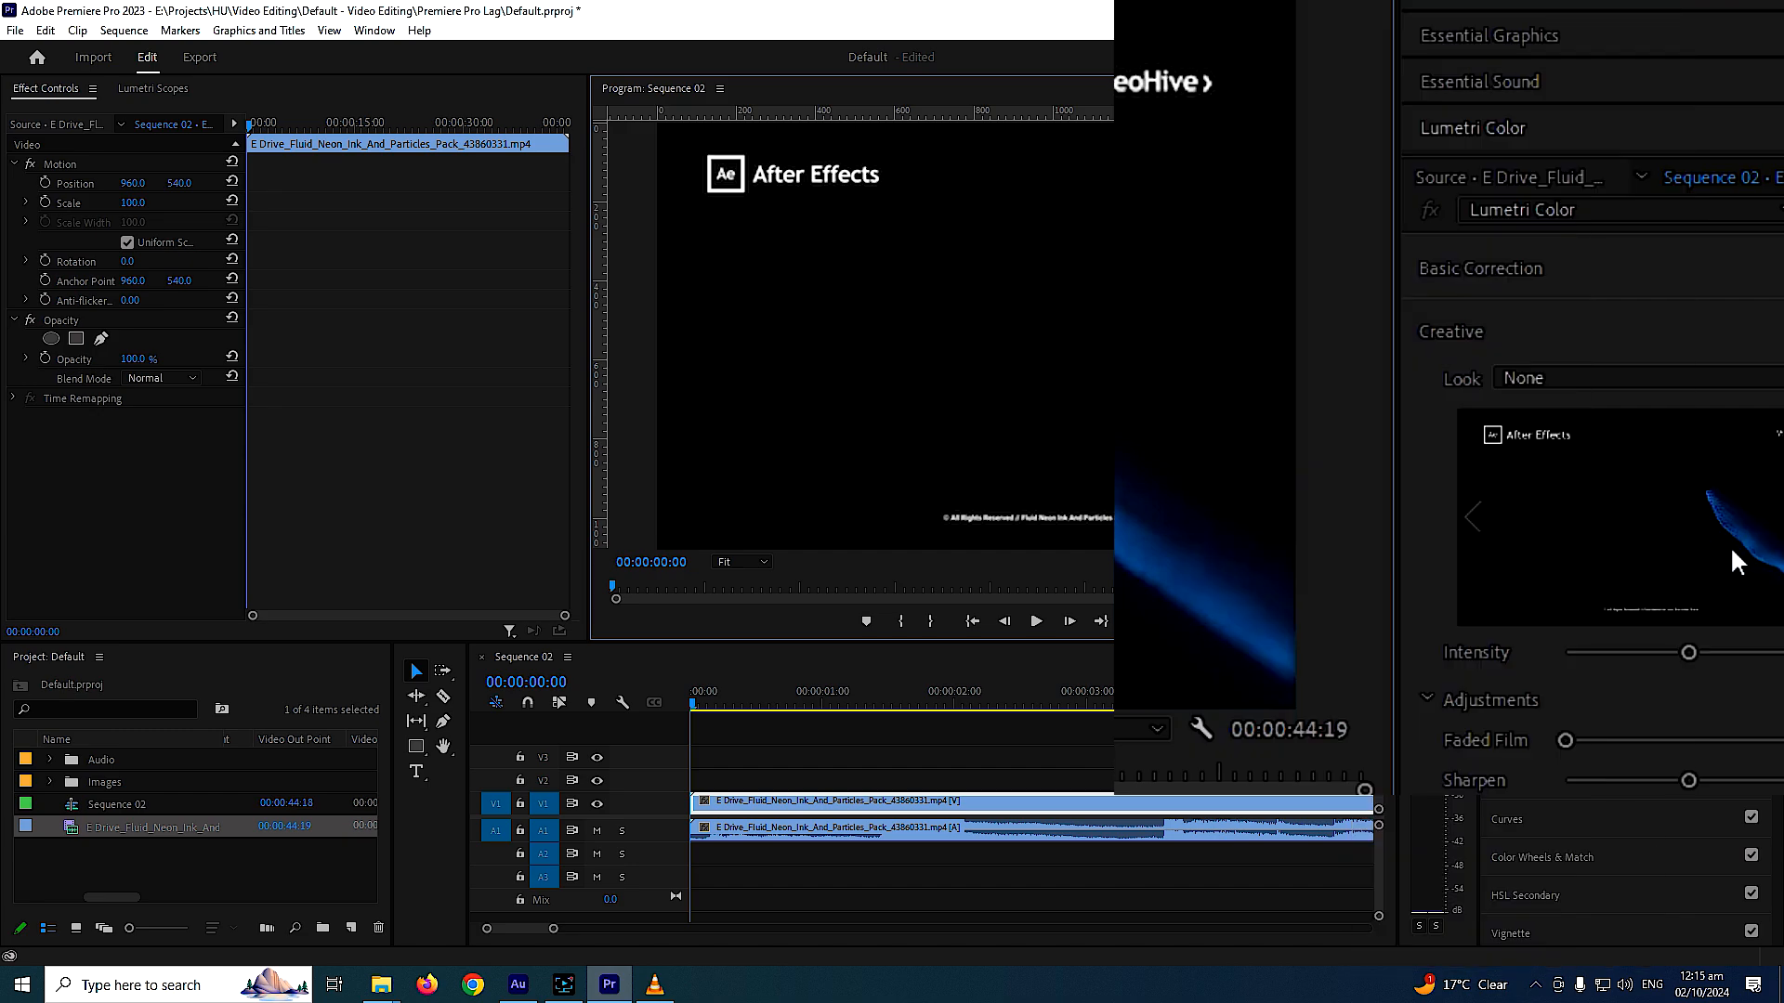
# Enable High Quality Playback for the Program Monitor and disable it again
pyautogui.click(1201, 730)
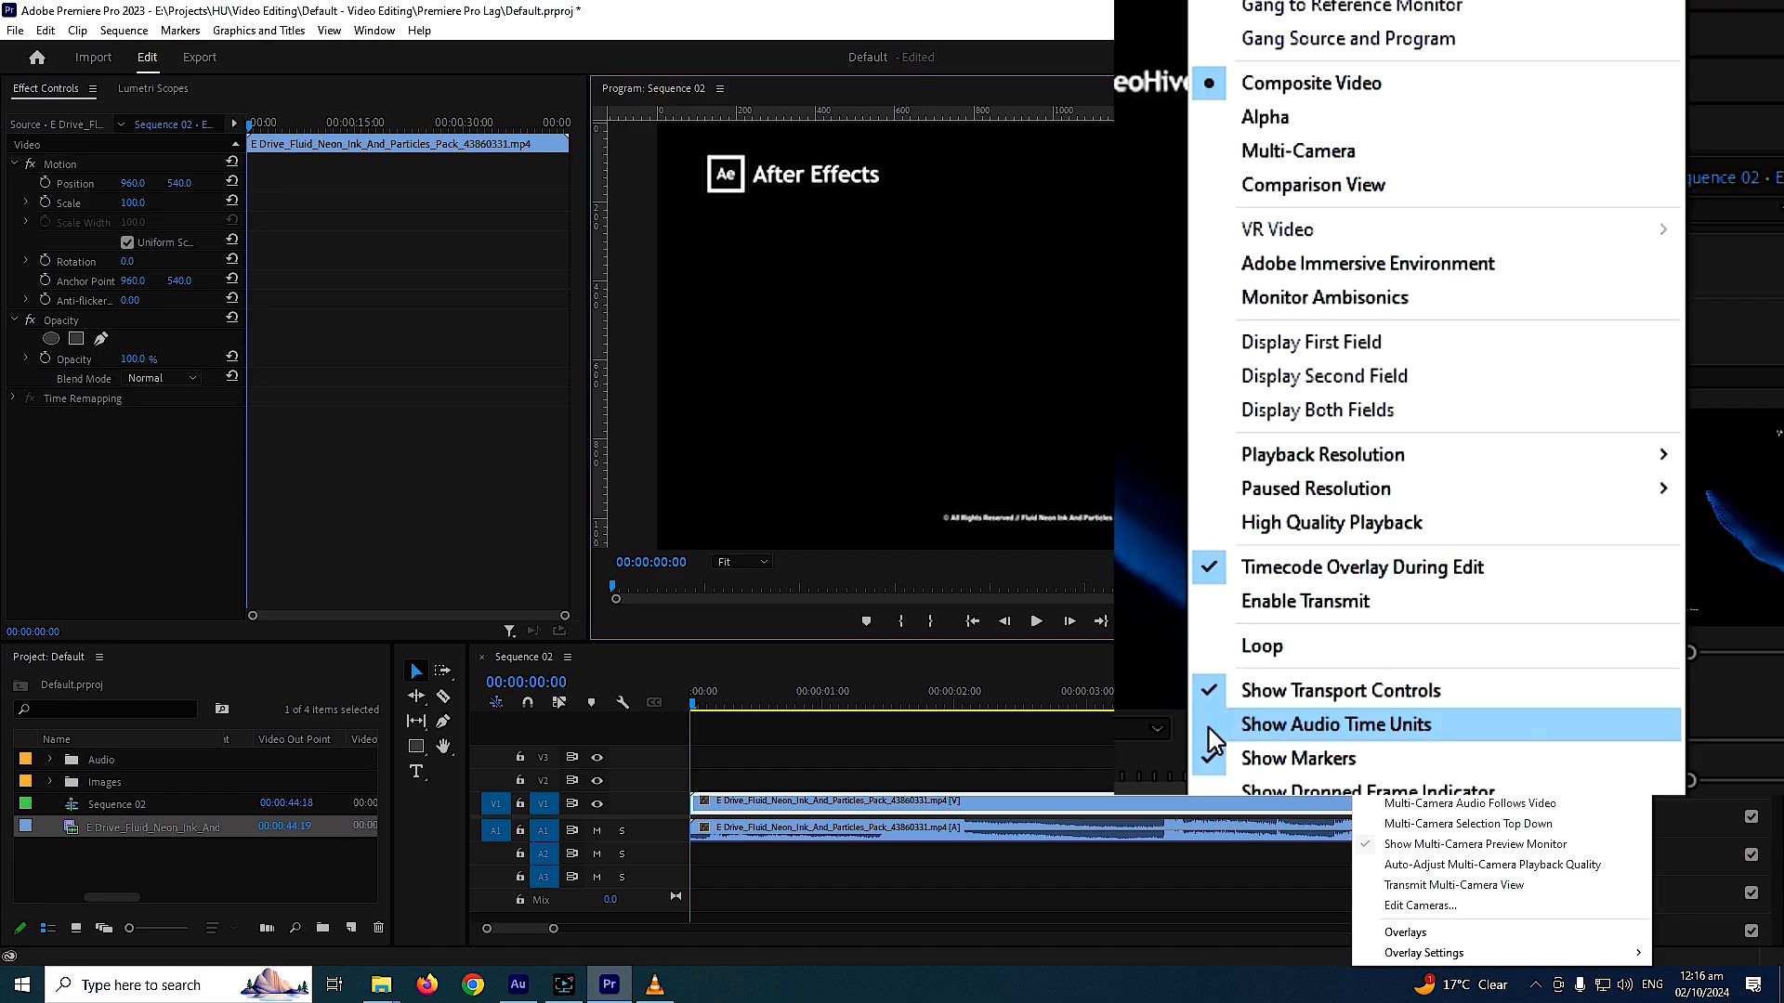
pyautogui.click(1293, 537)
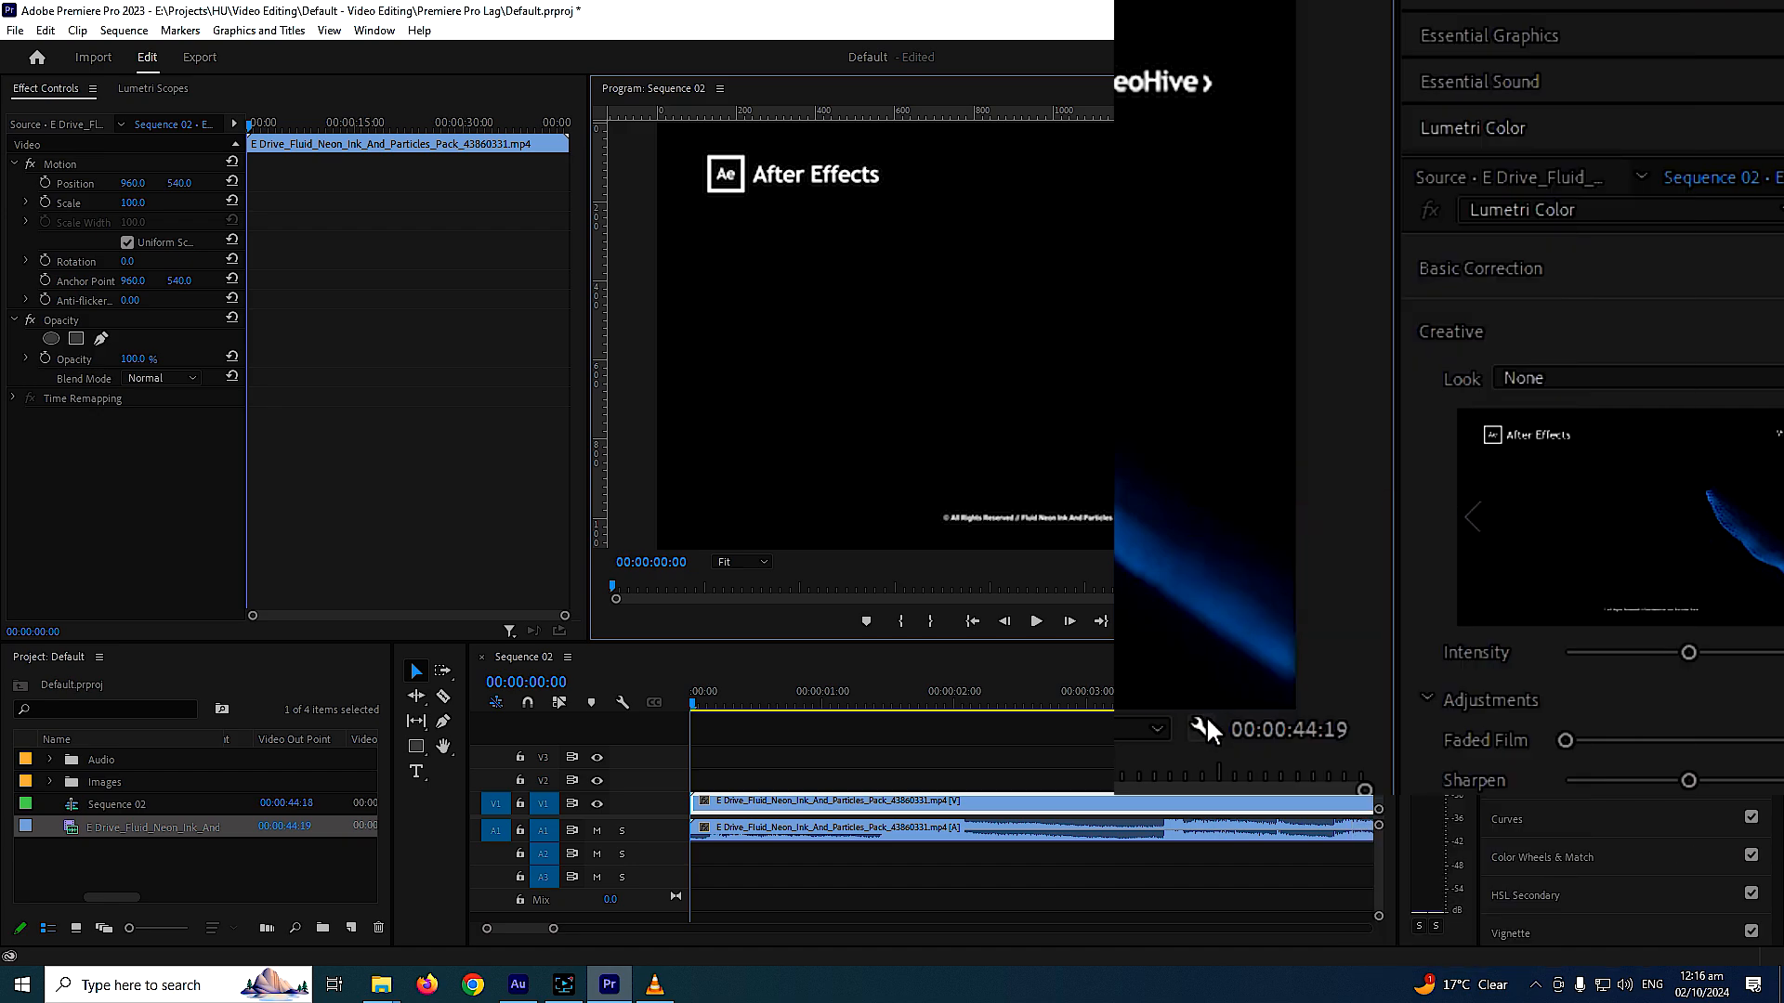
pyautogui.click(1206, 717)
pyautogui.click(1239, 533)
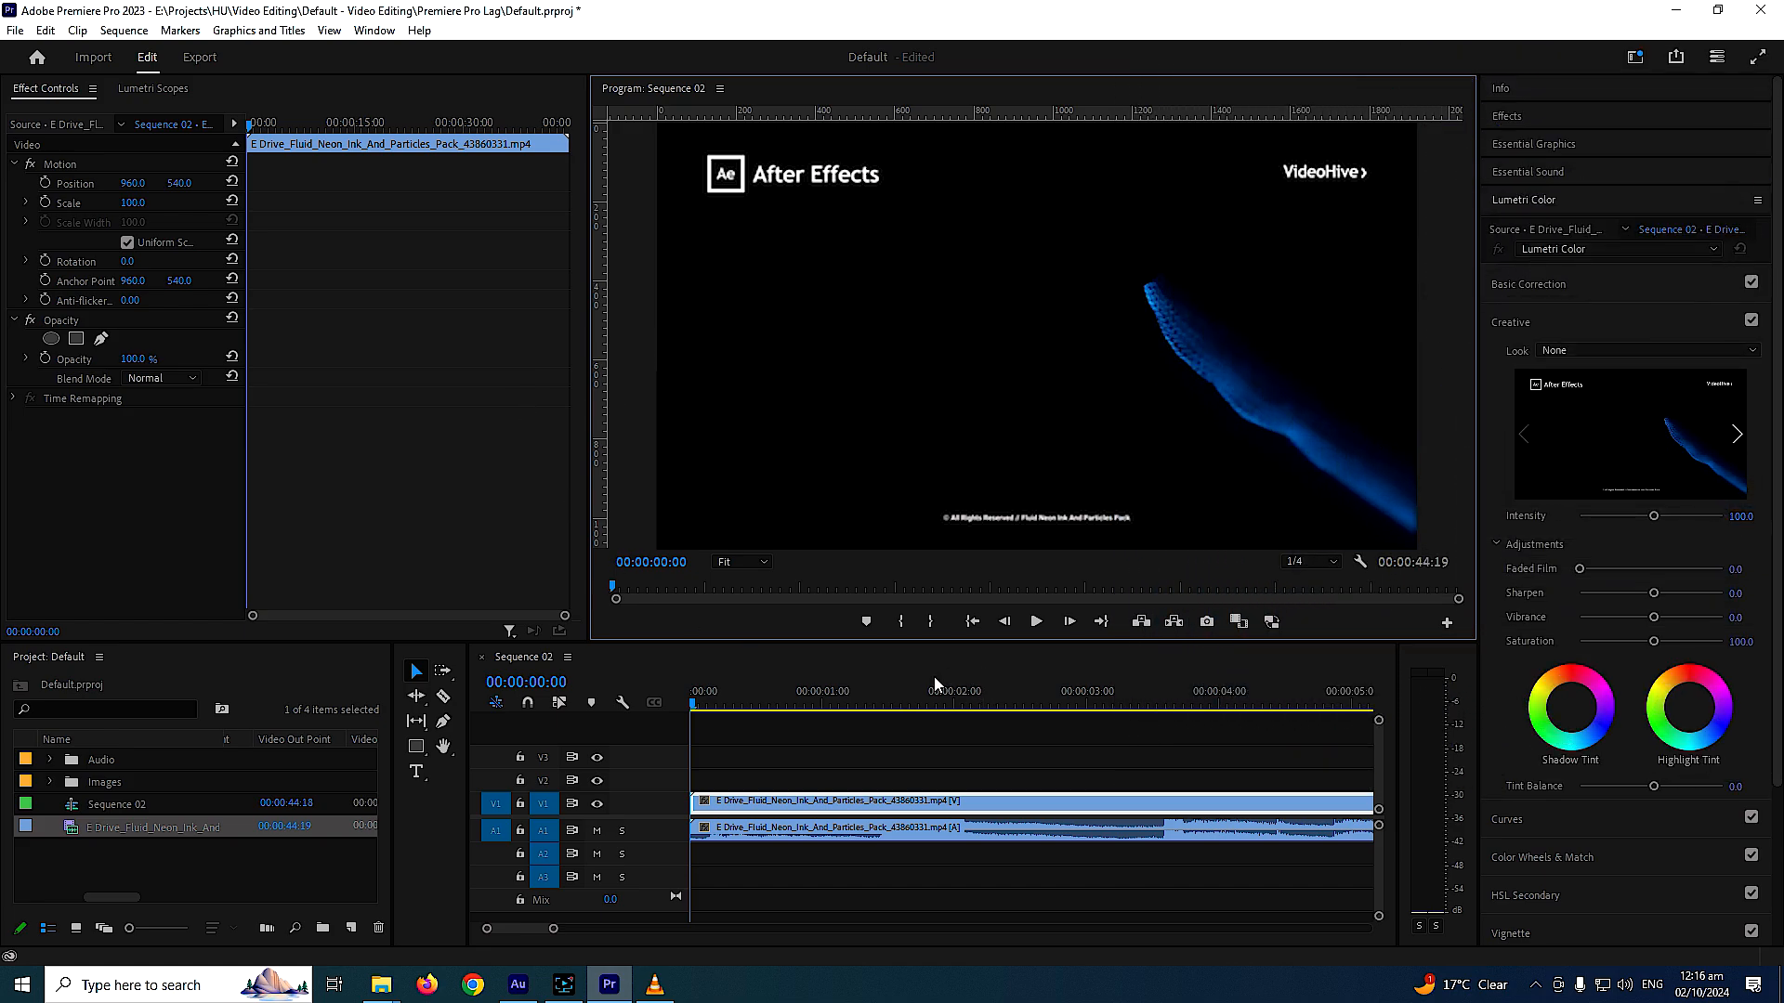
pyautogui.click(107, 33)
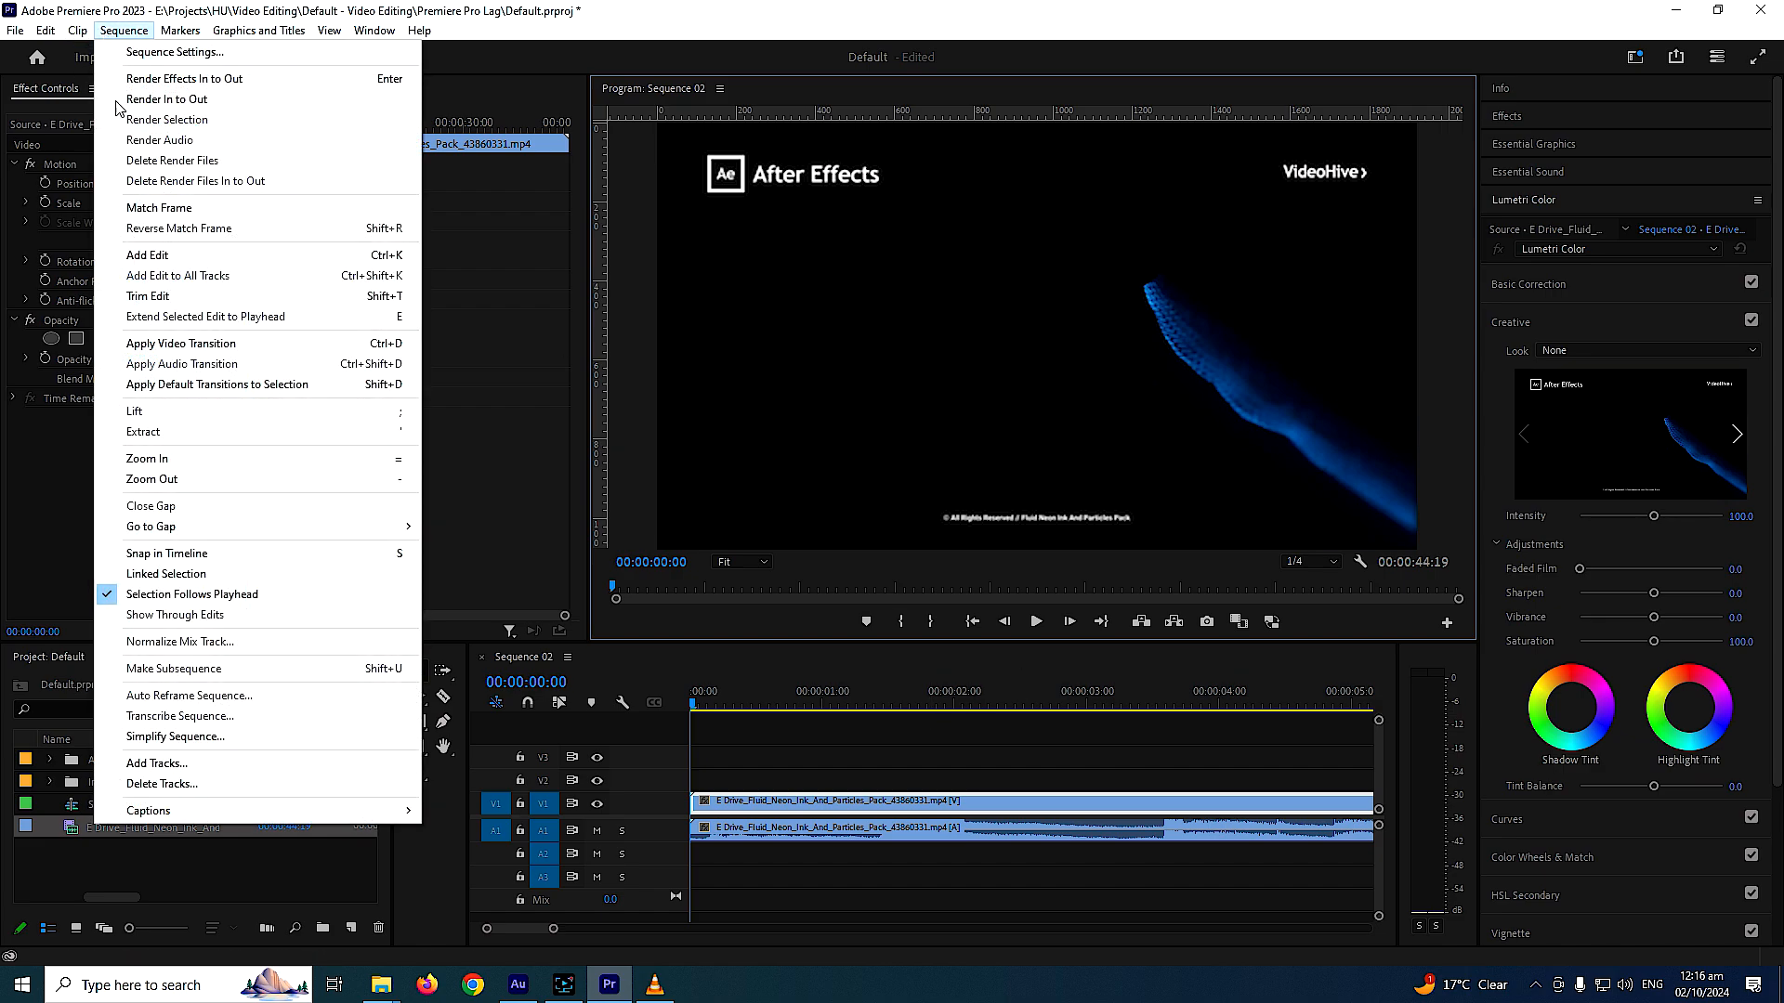
pyautogui.click(1006, 771)
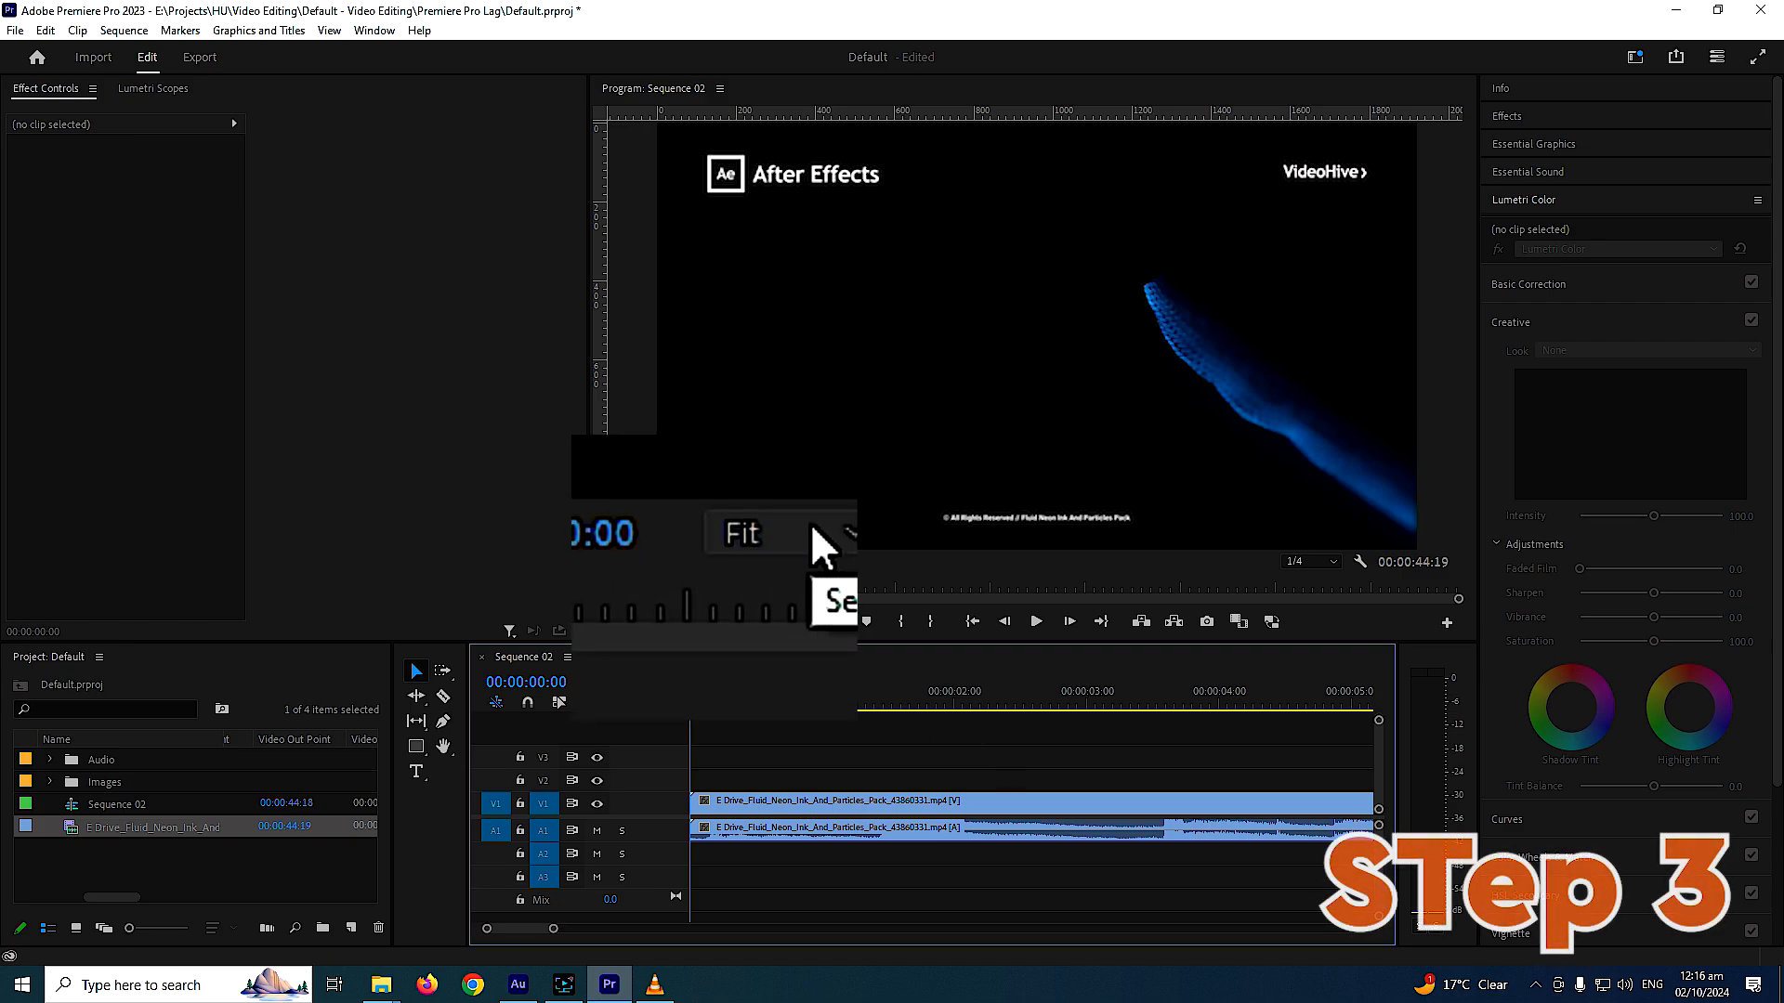
# Set the Program Monitor's zoom level to 25% and reduce it to 10%
pyautogui.click(821, 546)
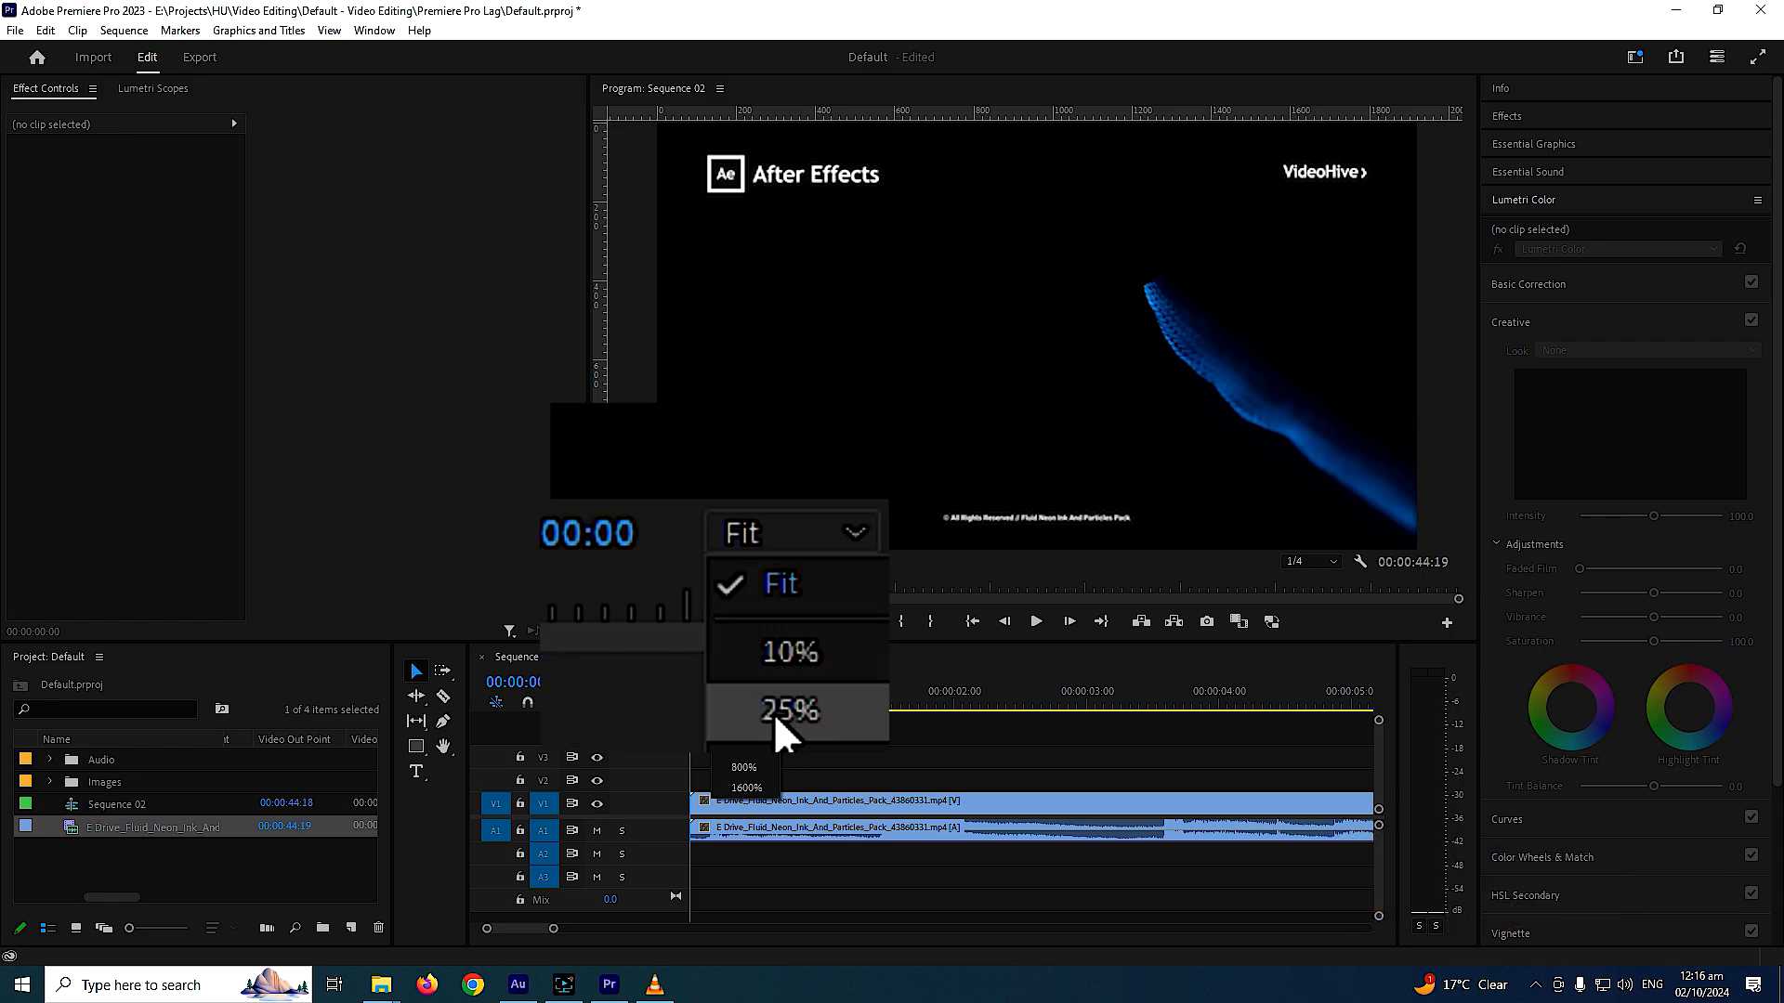
pyautogui.click(773, 712)
pyautogui.click(767, 529)
pyautogui.click(773, 654)
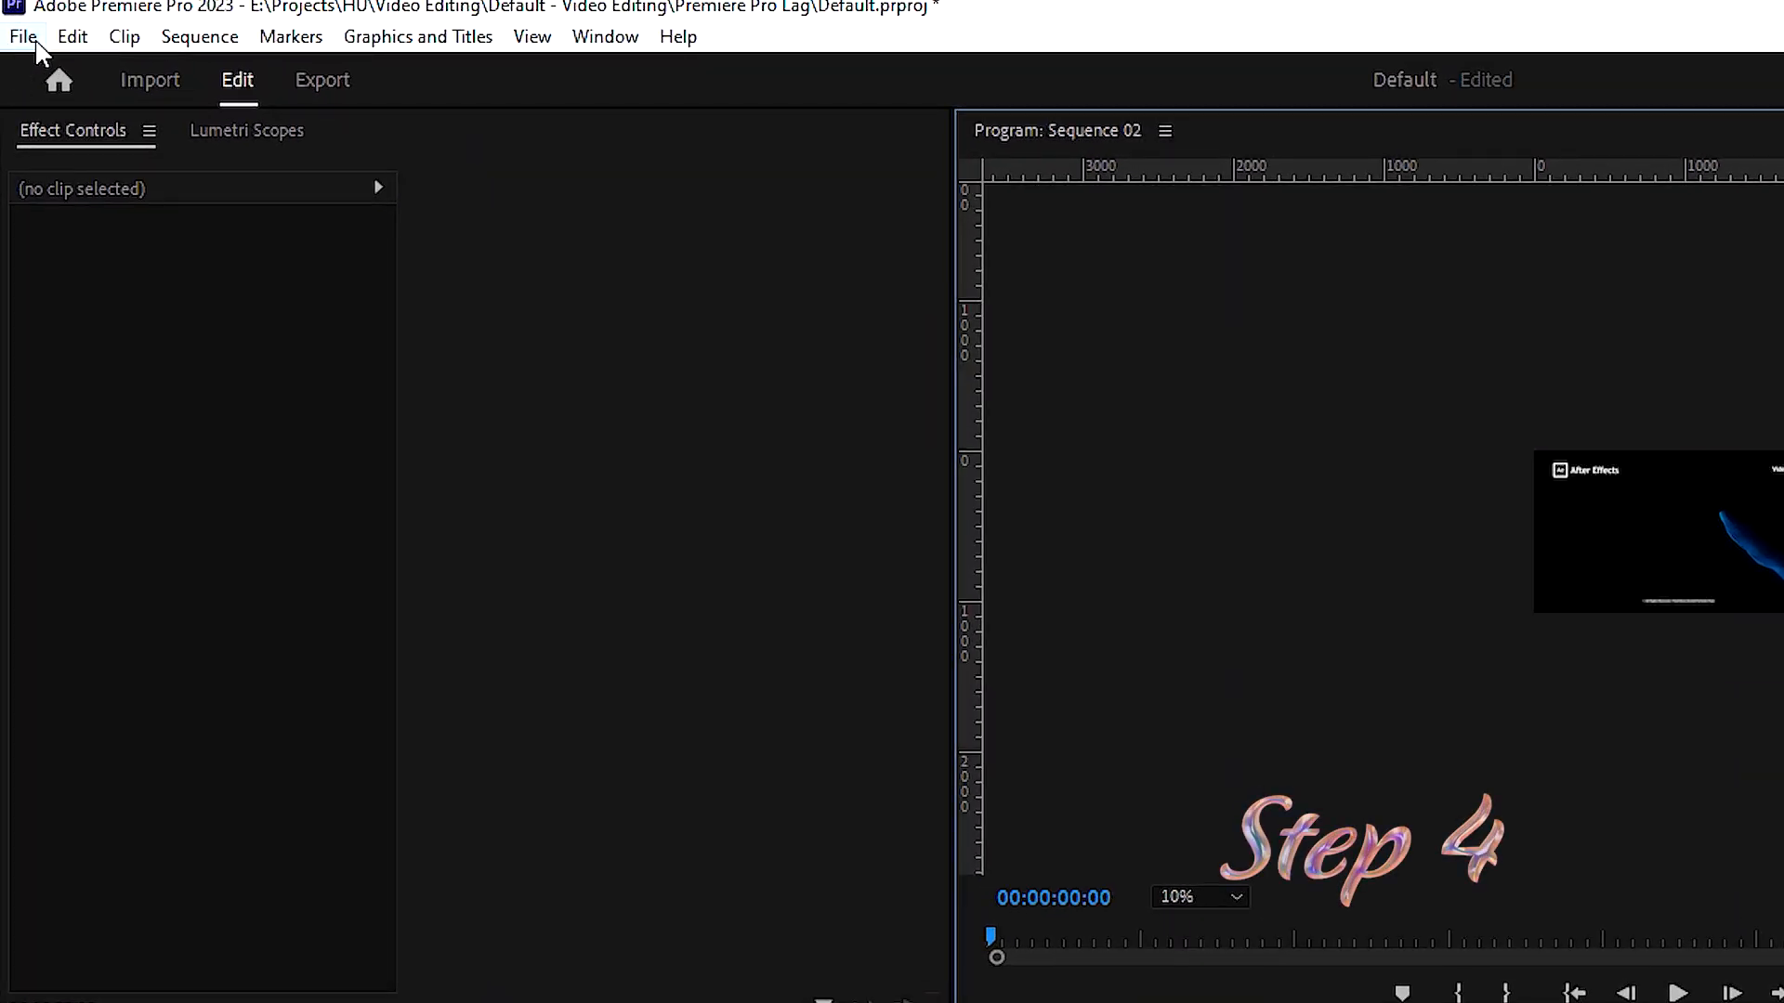
# Delete the unused media cache files through the Media Cache preferences
pyautogui.click(71, 38)
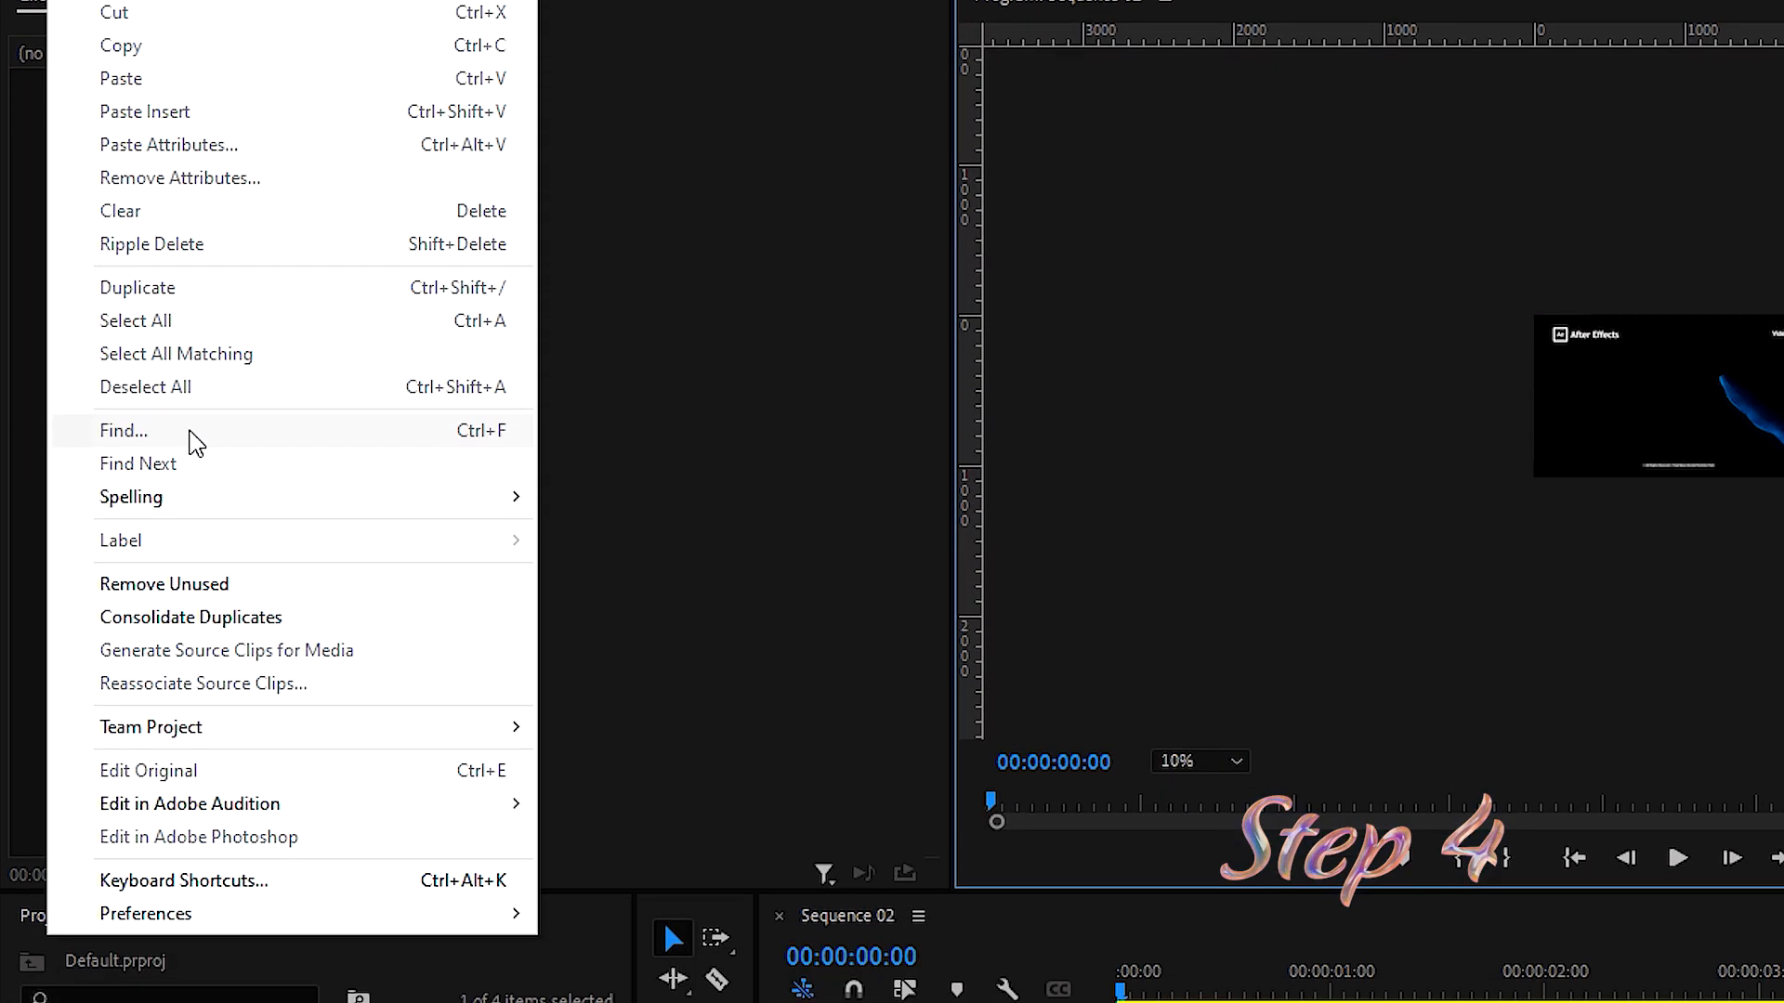
pyautogui.moveTo(260, 924)
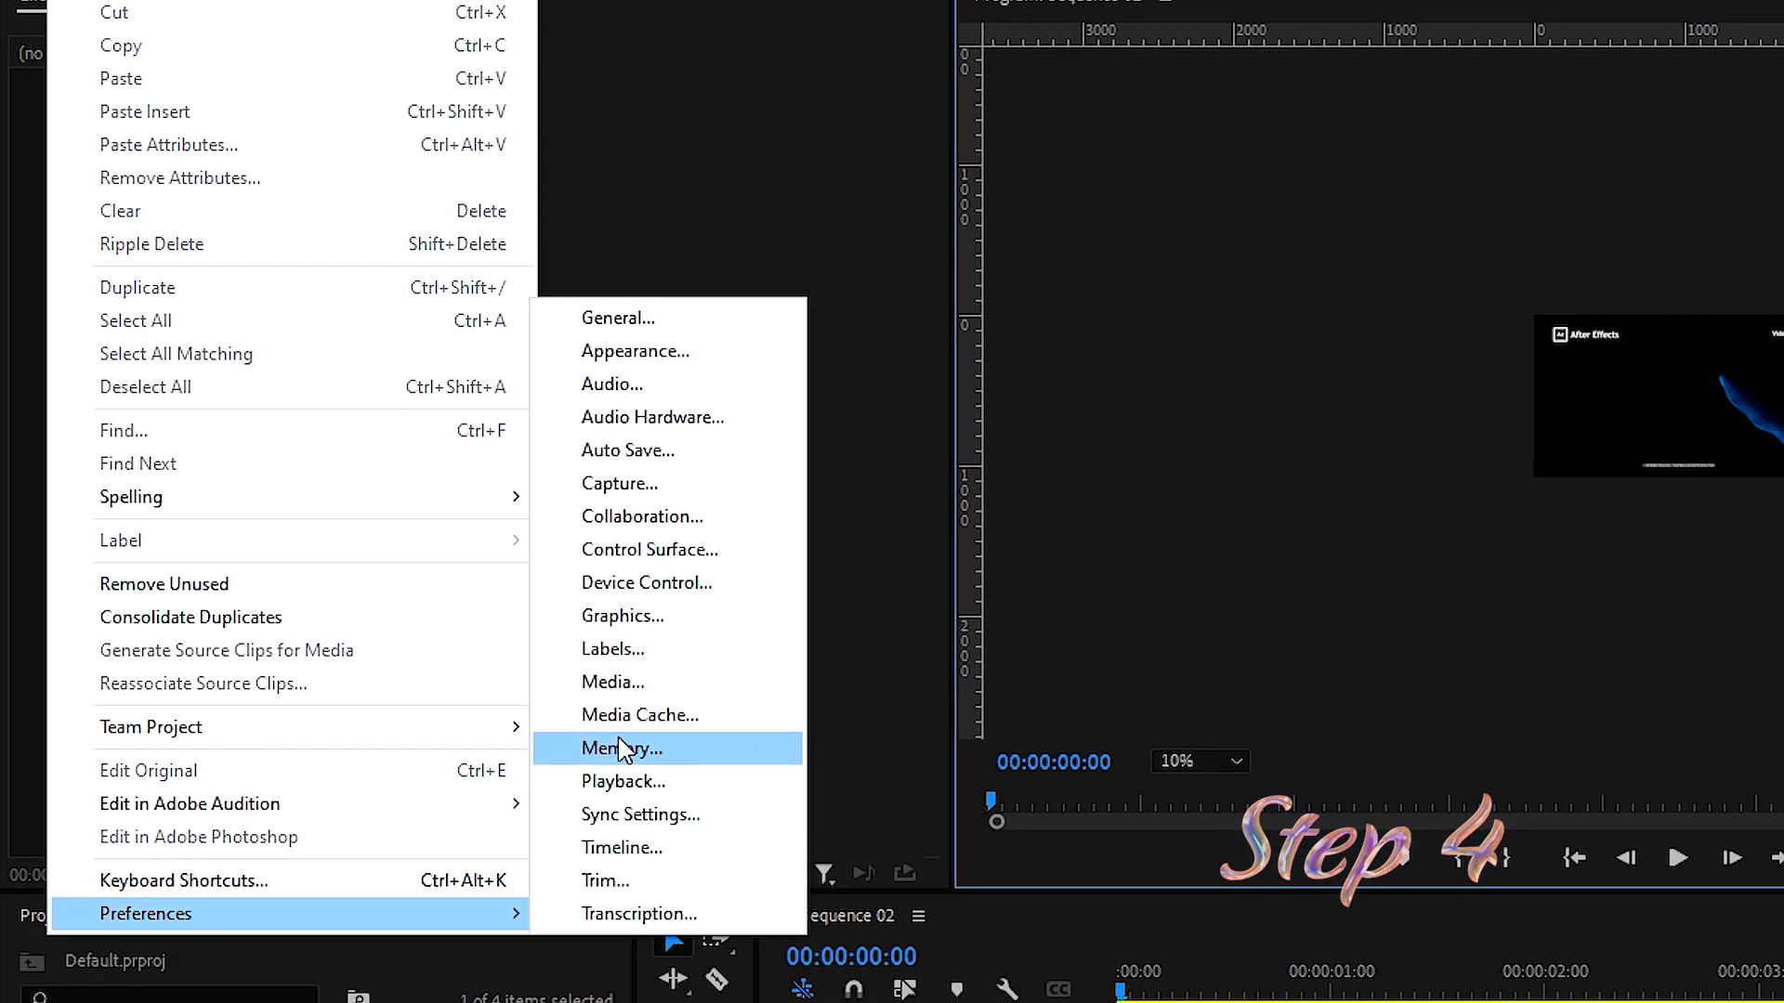
pyautogui.click(613, 717)
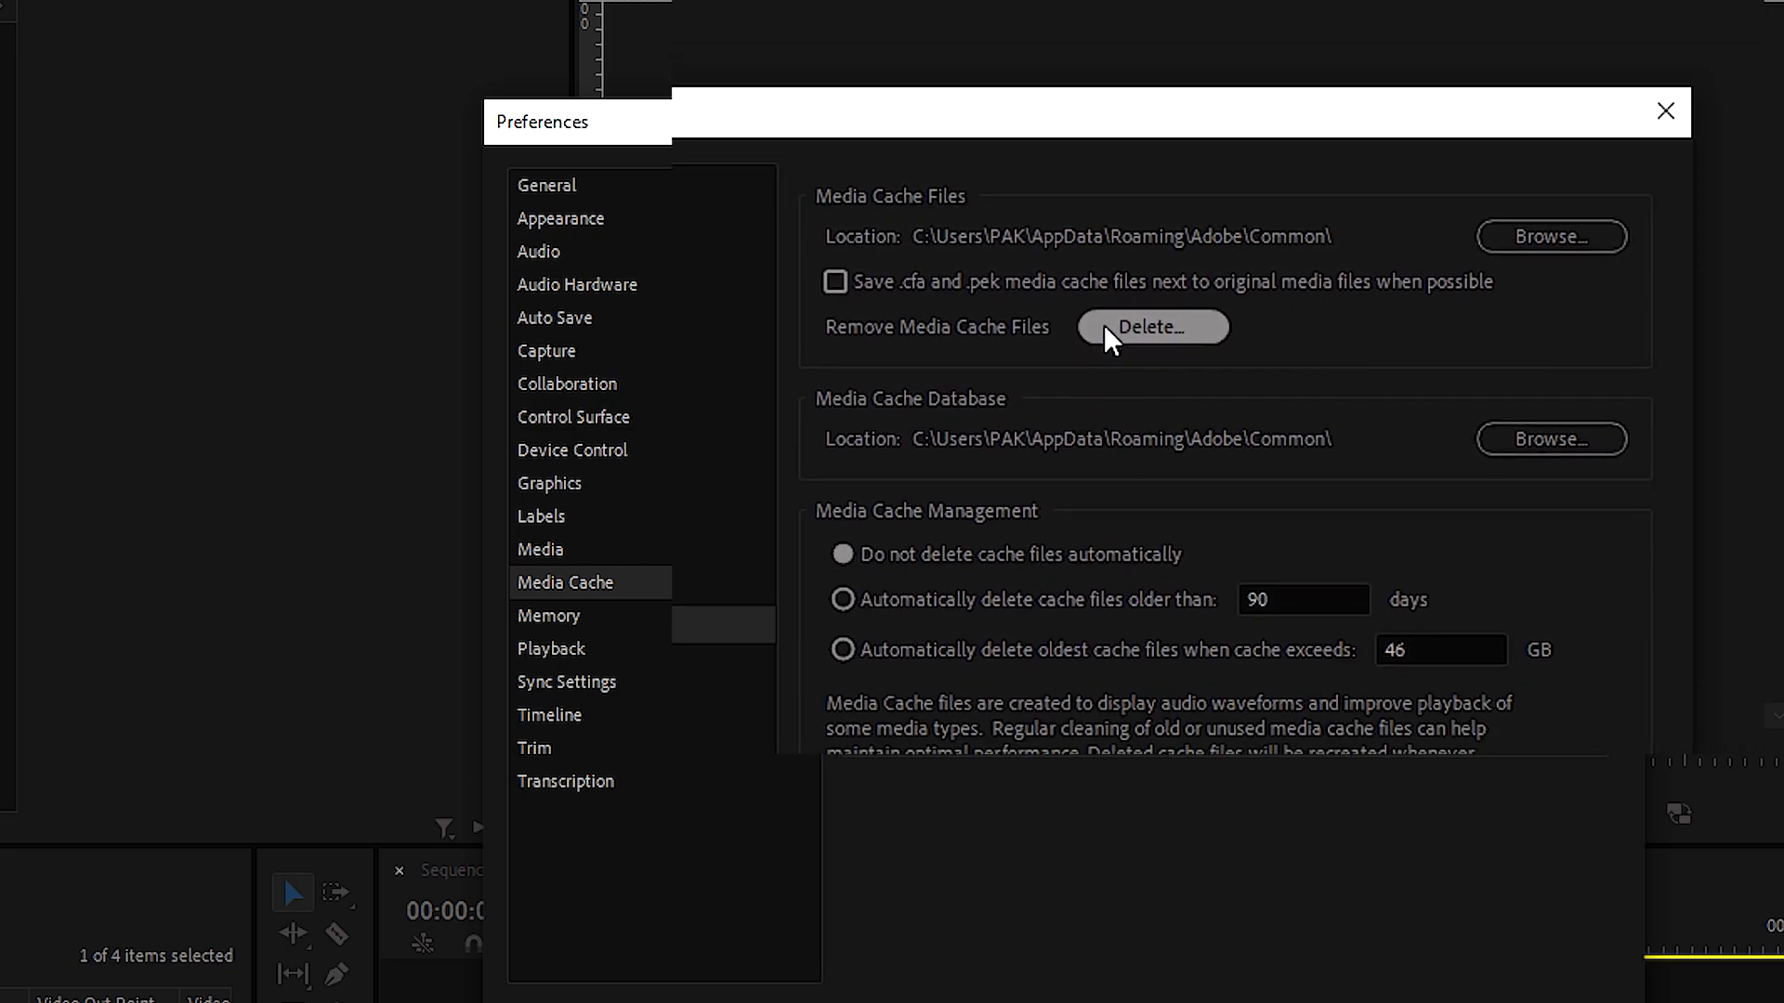
pyautogui.click(1111, 323)
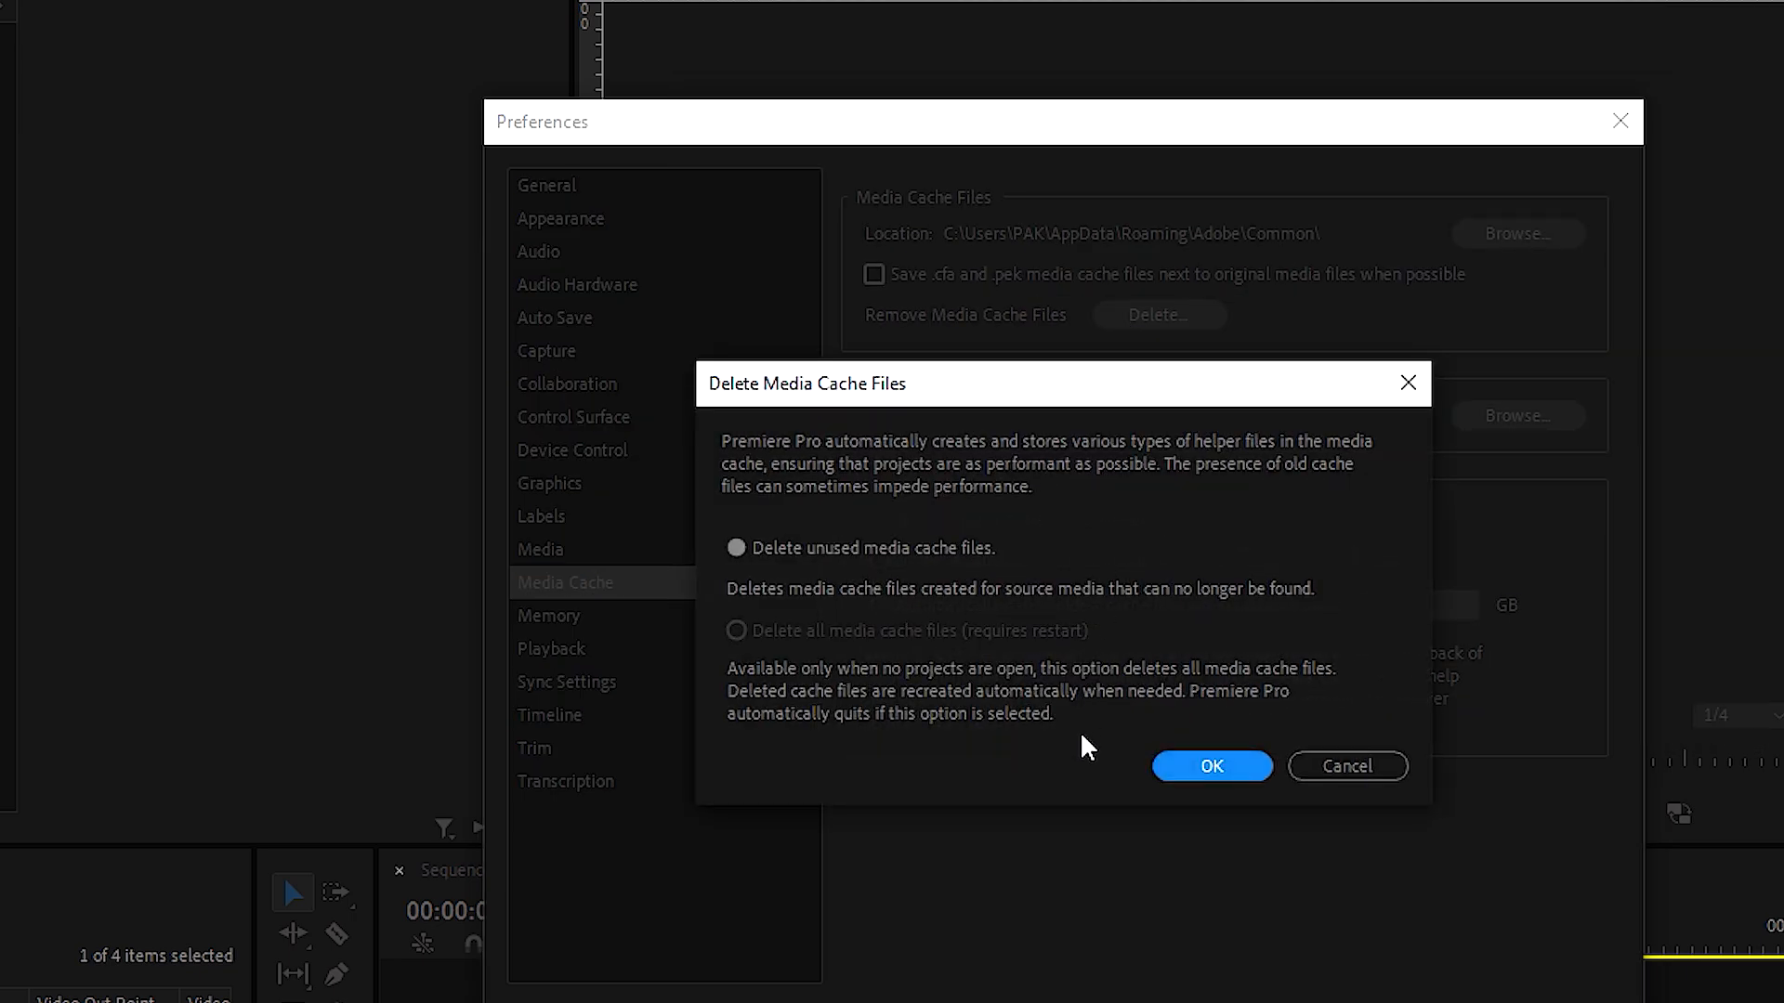
pyautogui.click(1167, 767)
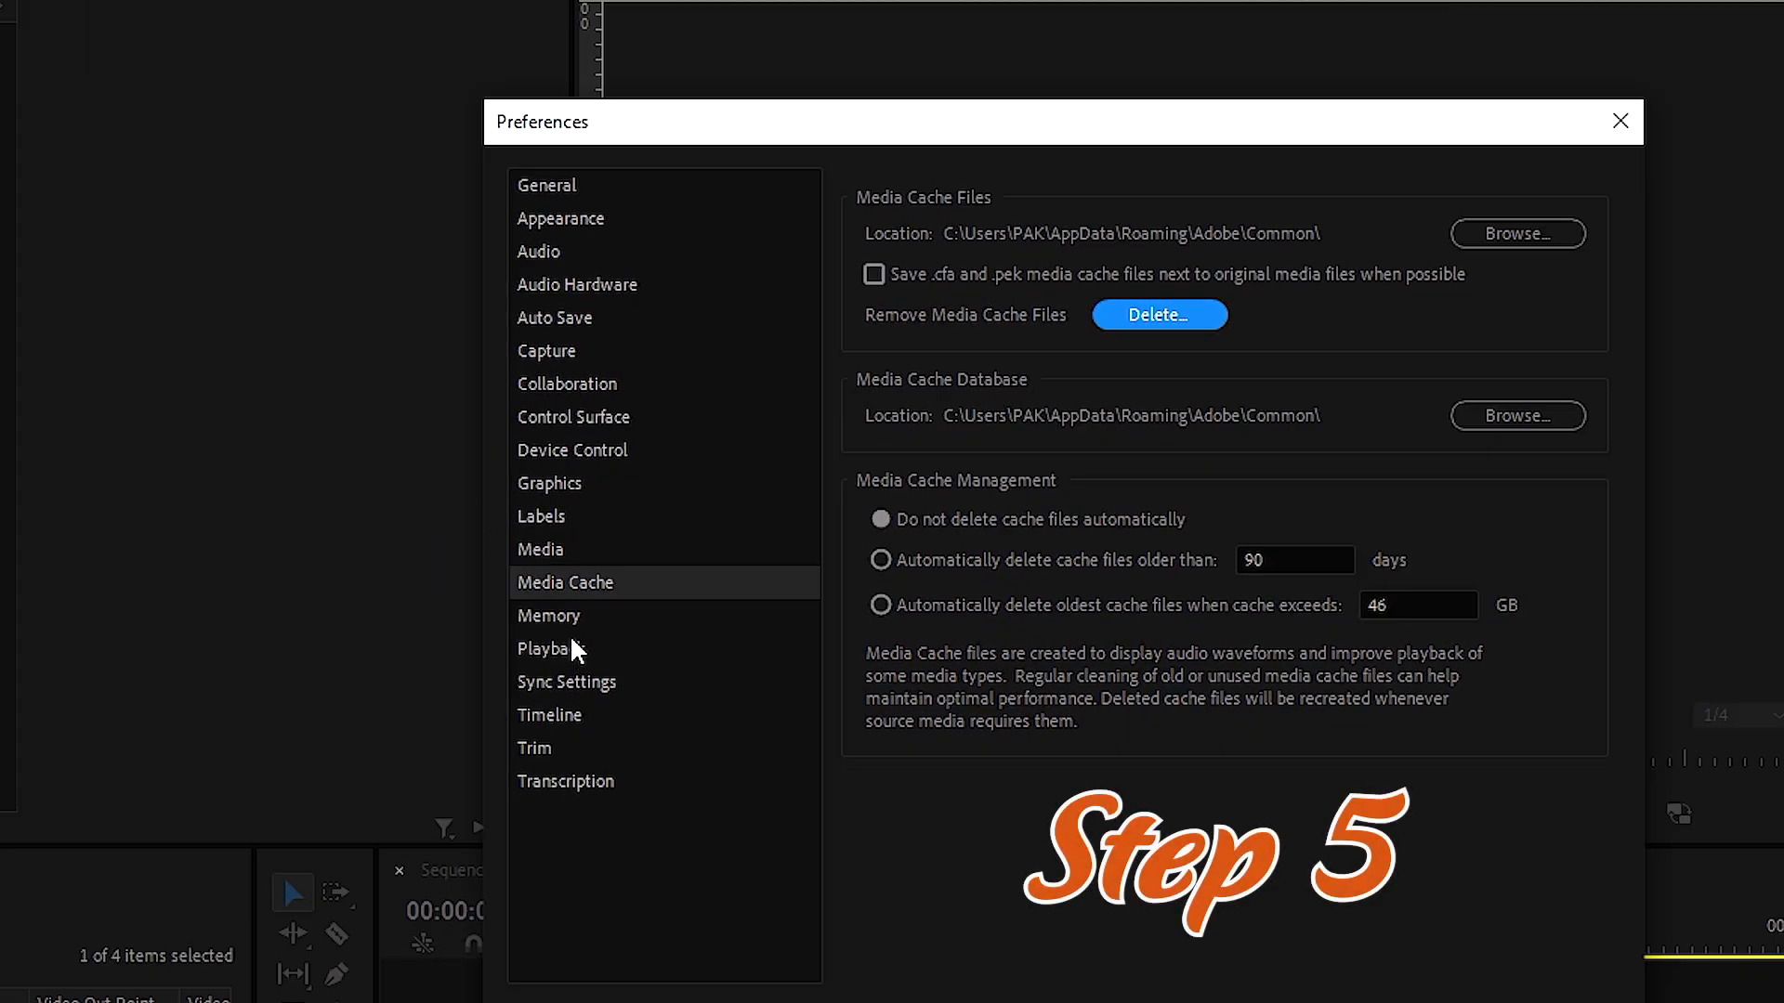
# In the Memory preferences, open the amount of RAM reserved for other applications for editing
pyautogui.click(544, 620)
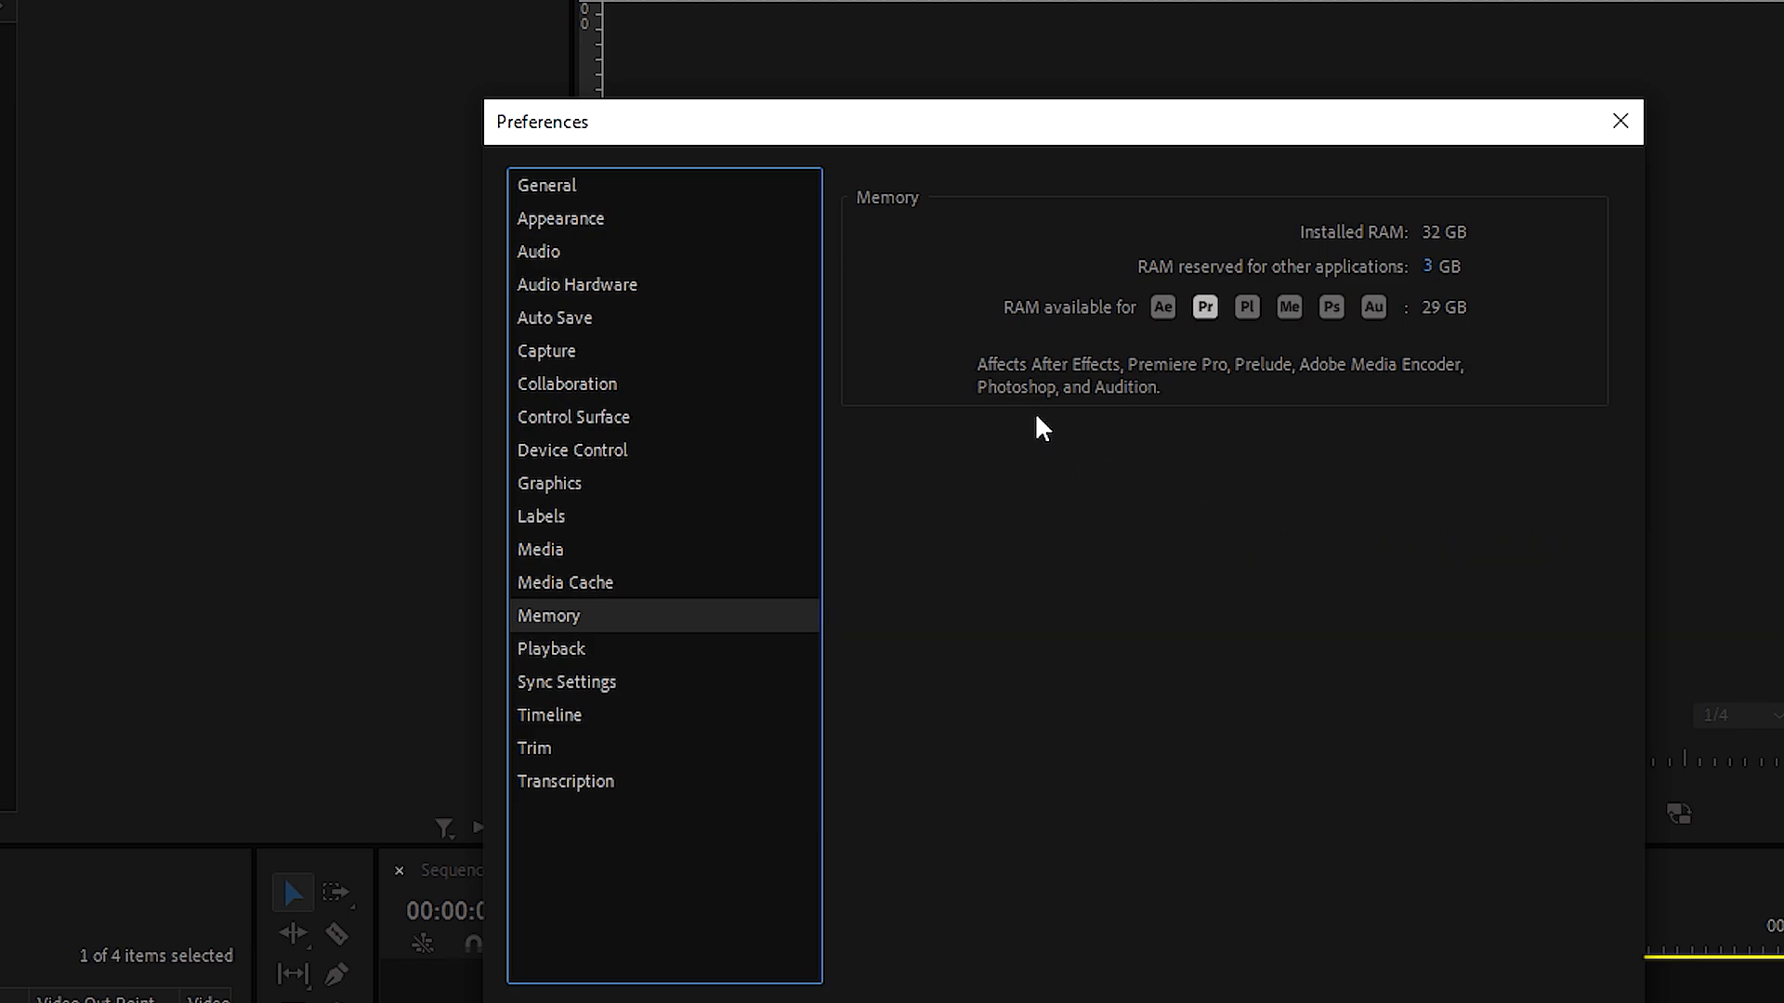
pyautogui.click(1429, 267)
# In the Media preferences, enable automatic refreshing of growing files and disable it again
pyautogui.click(540, 550)
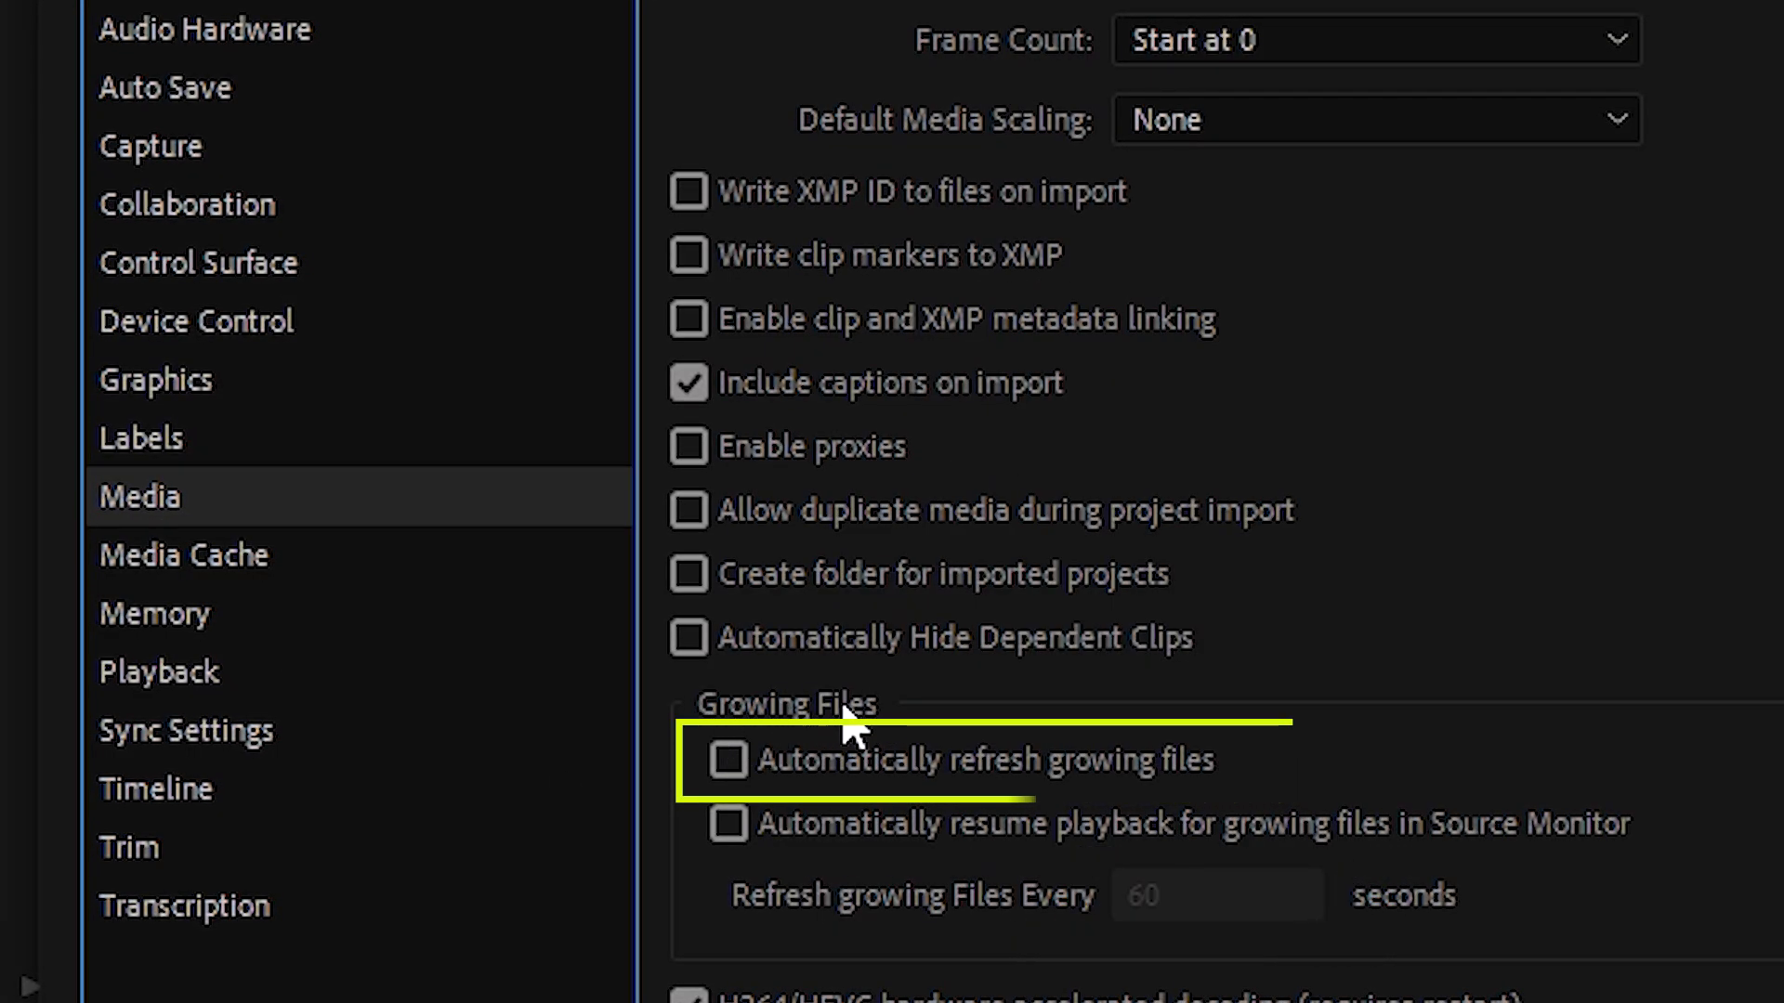
pyautogui.click(728, 762)
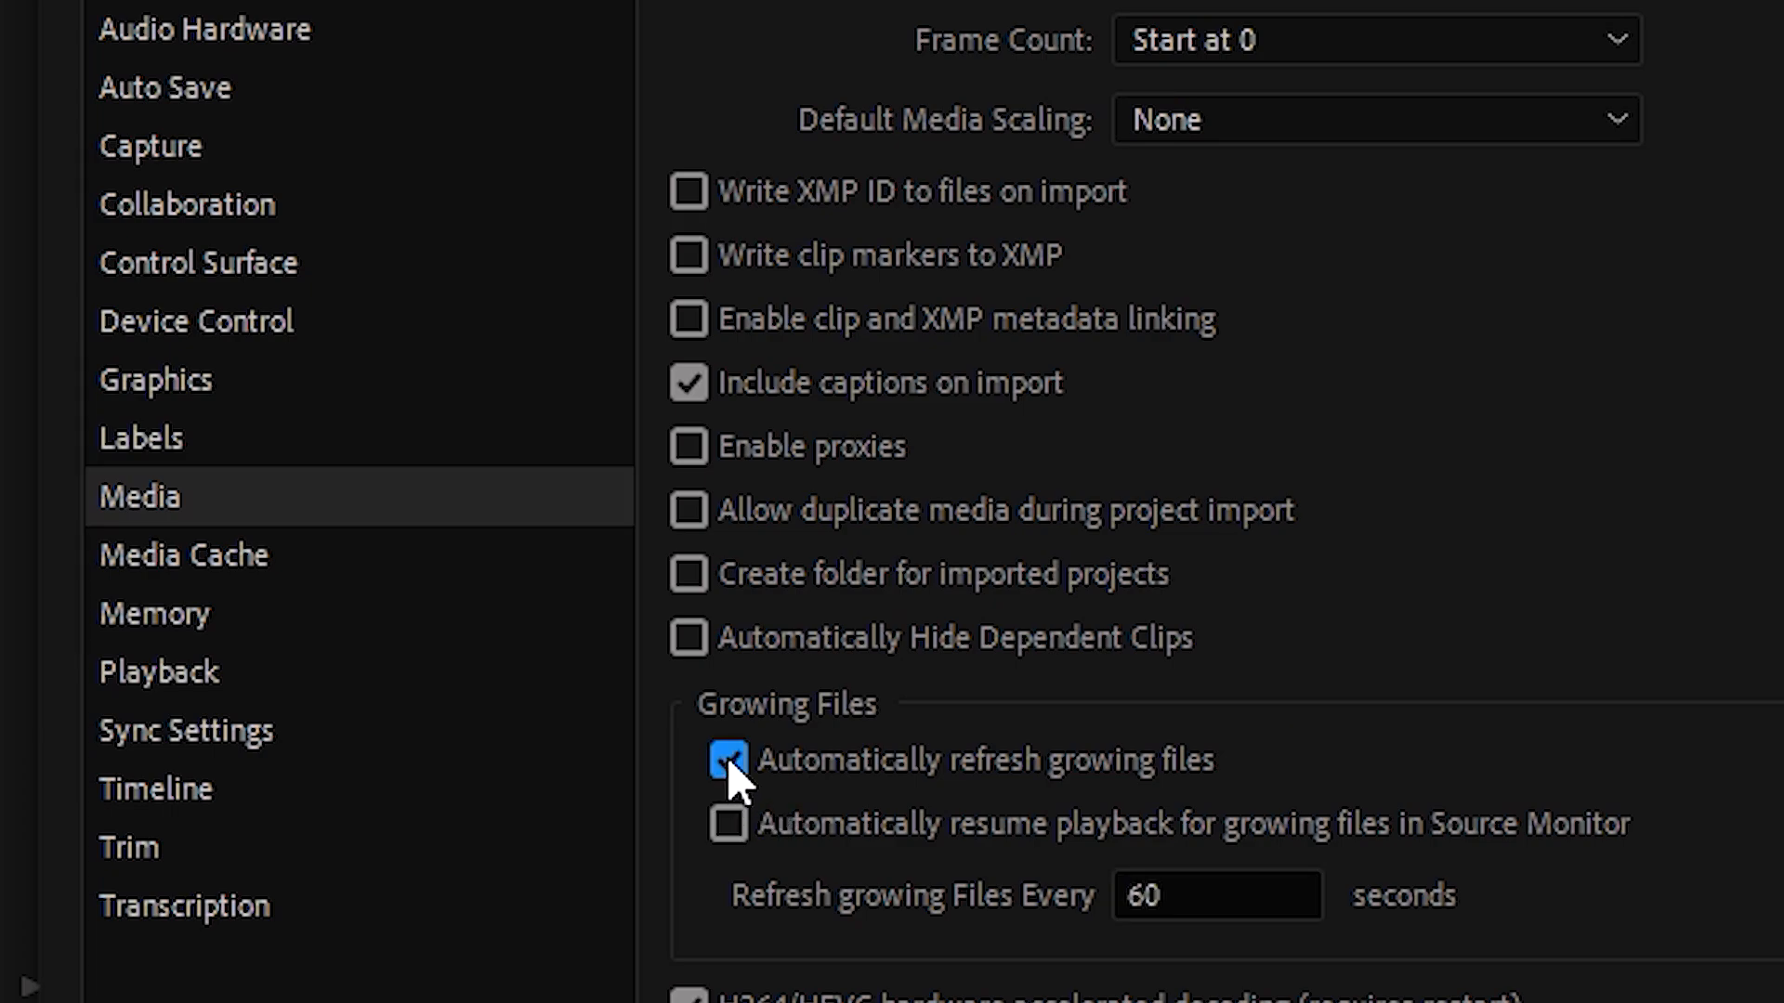
pyautogui.click(728, 762)
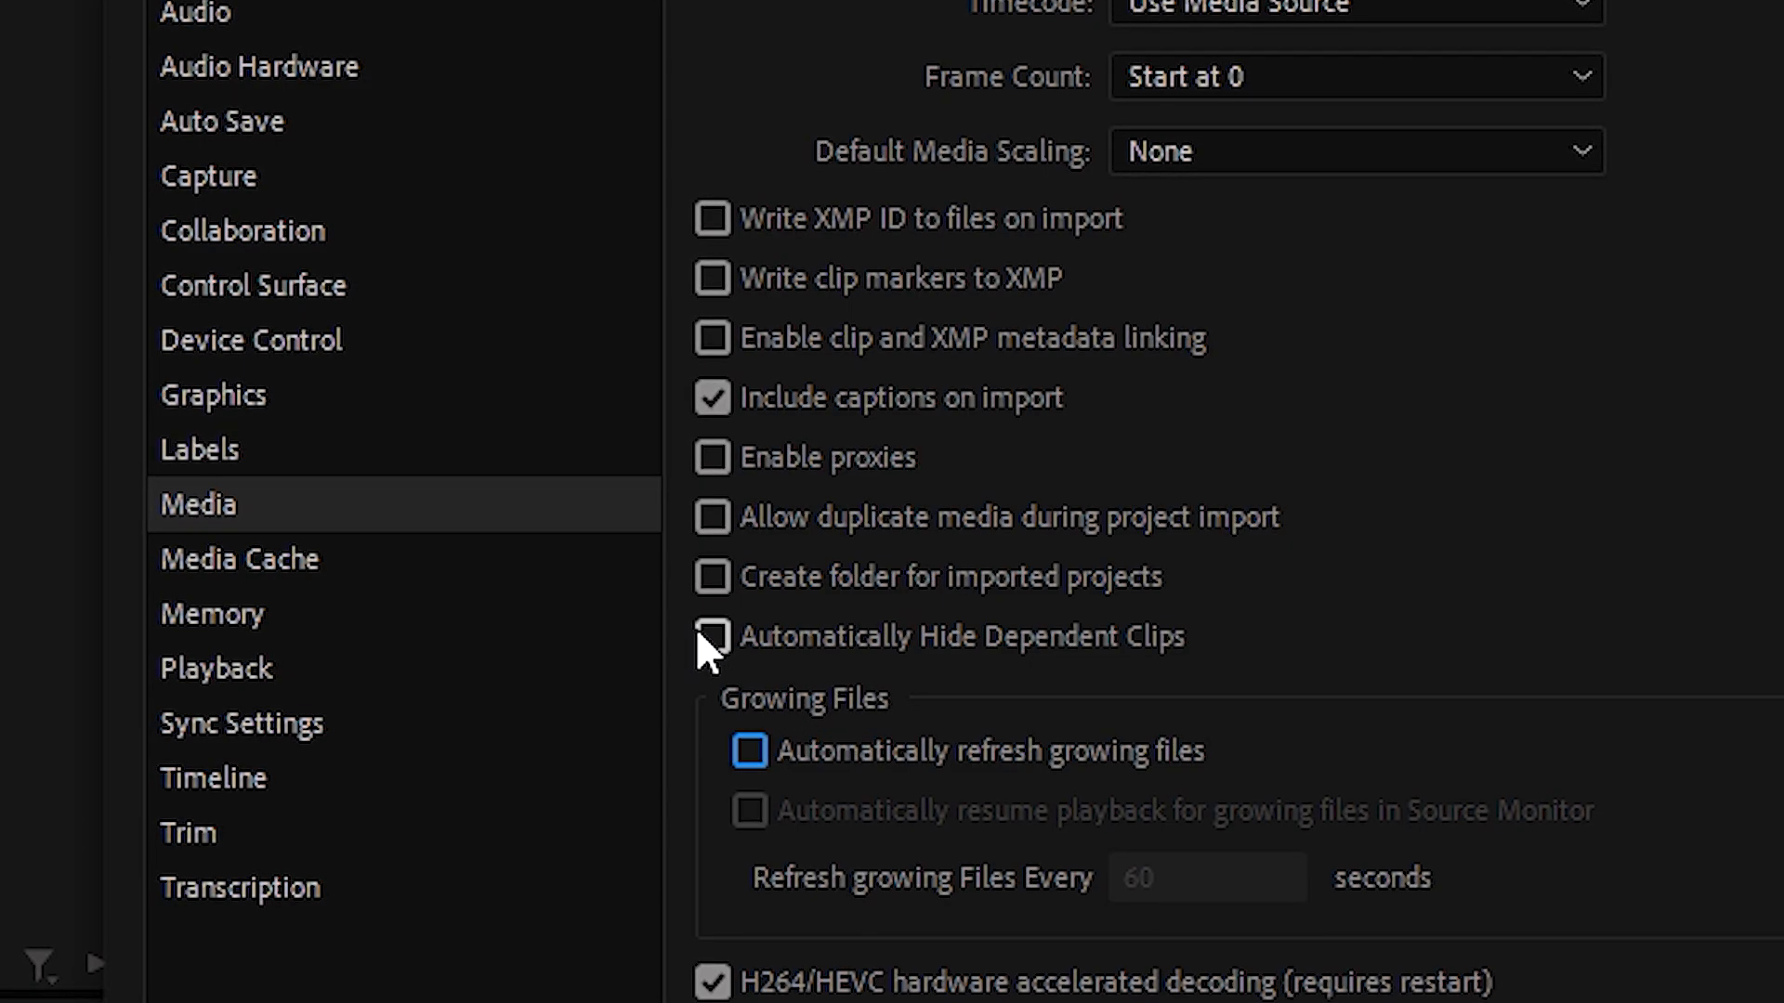
# In the Playback preferences, enable Mercury Transmit and disable it again
pyautogui.click(187, 668)
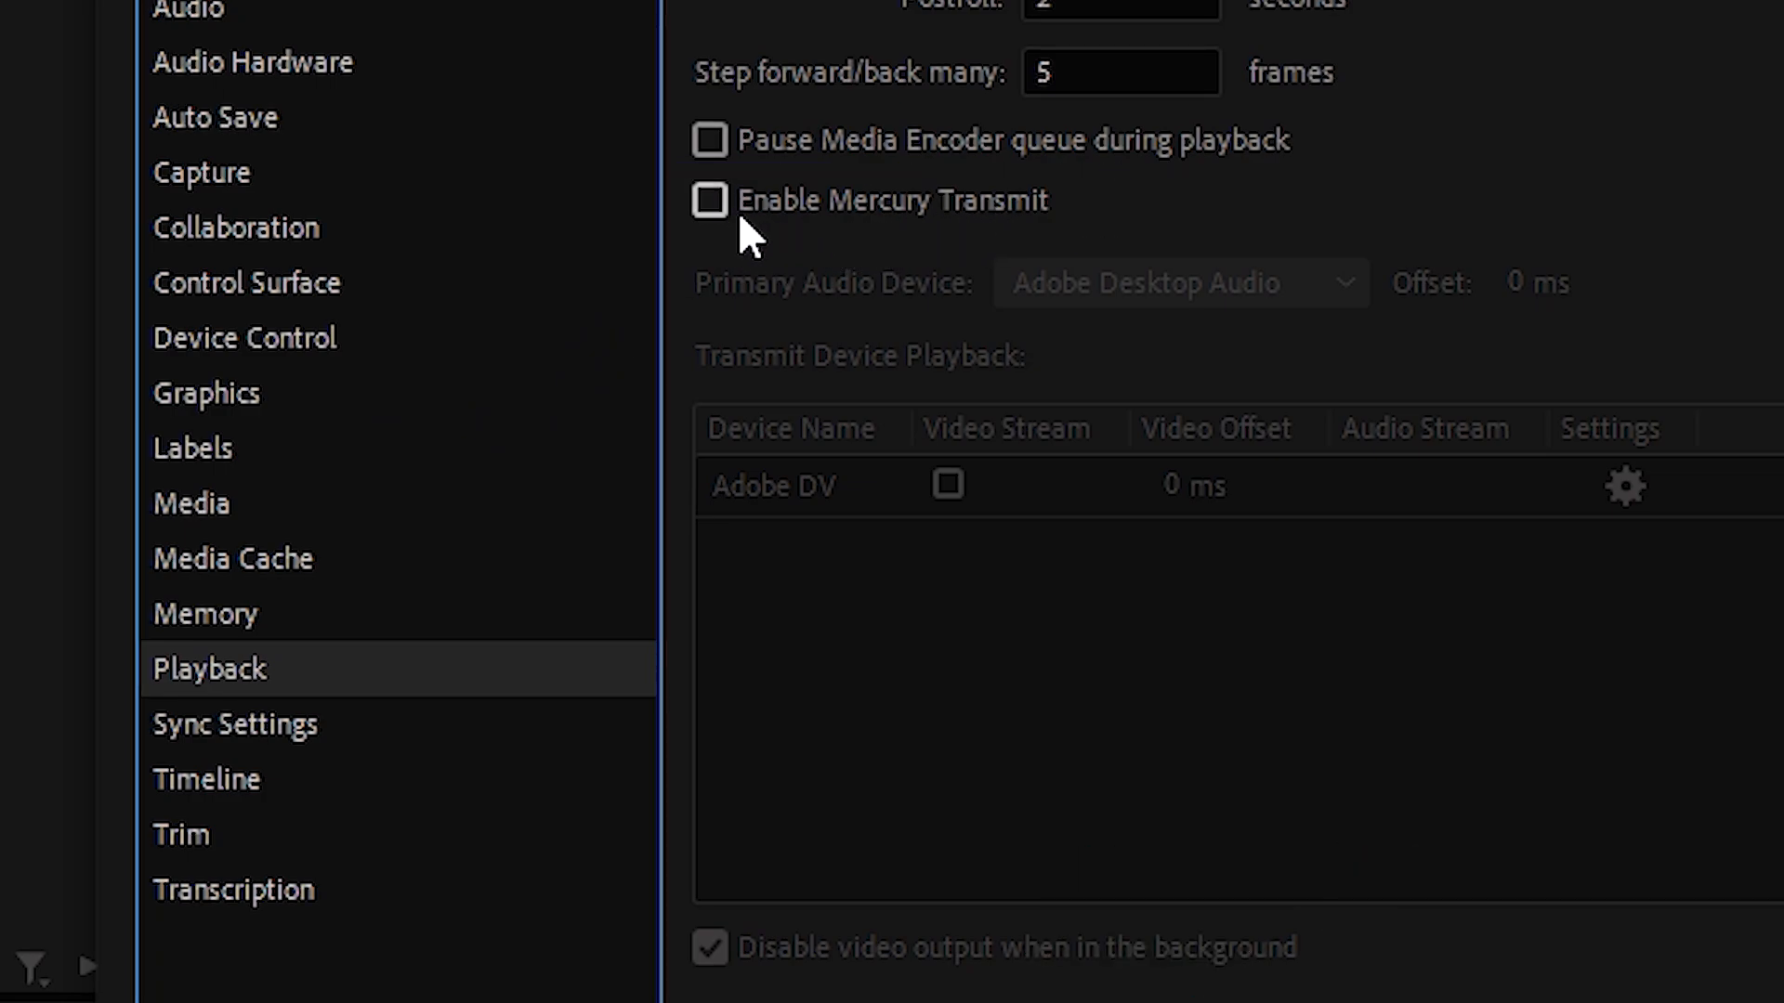
pyautogui.click(709, 201)
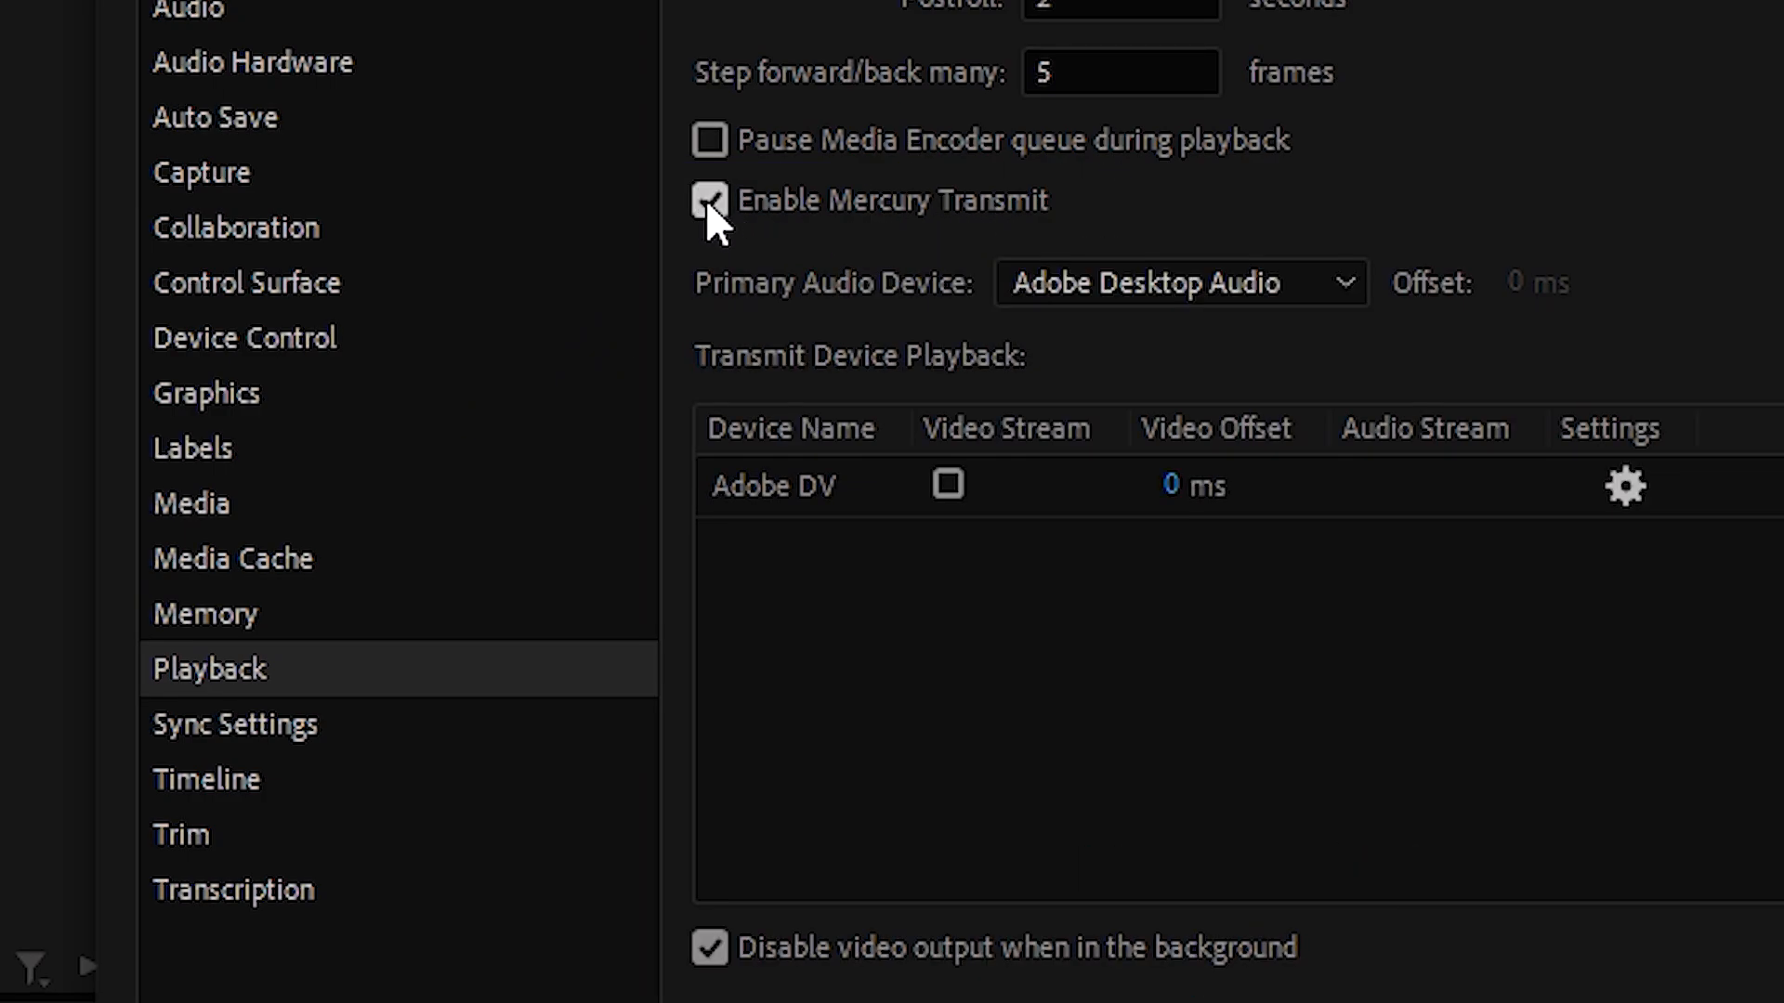
pyautogui.click(708, 202)
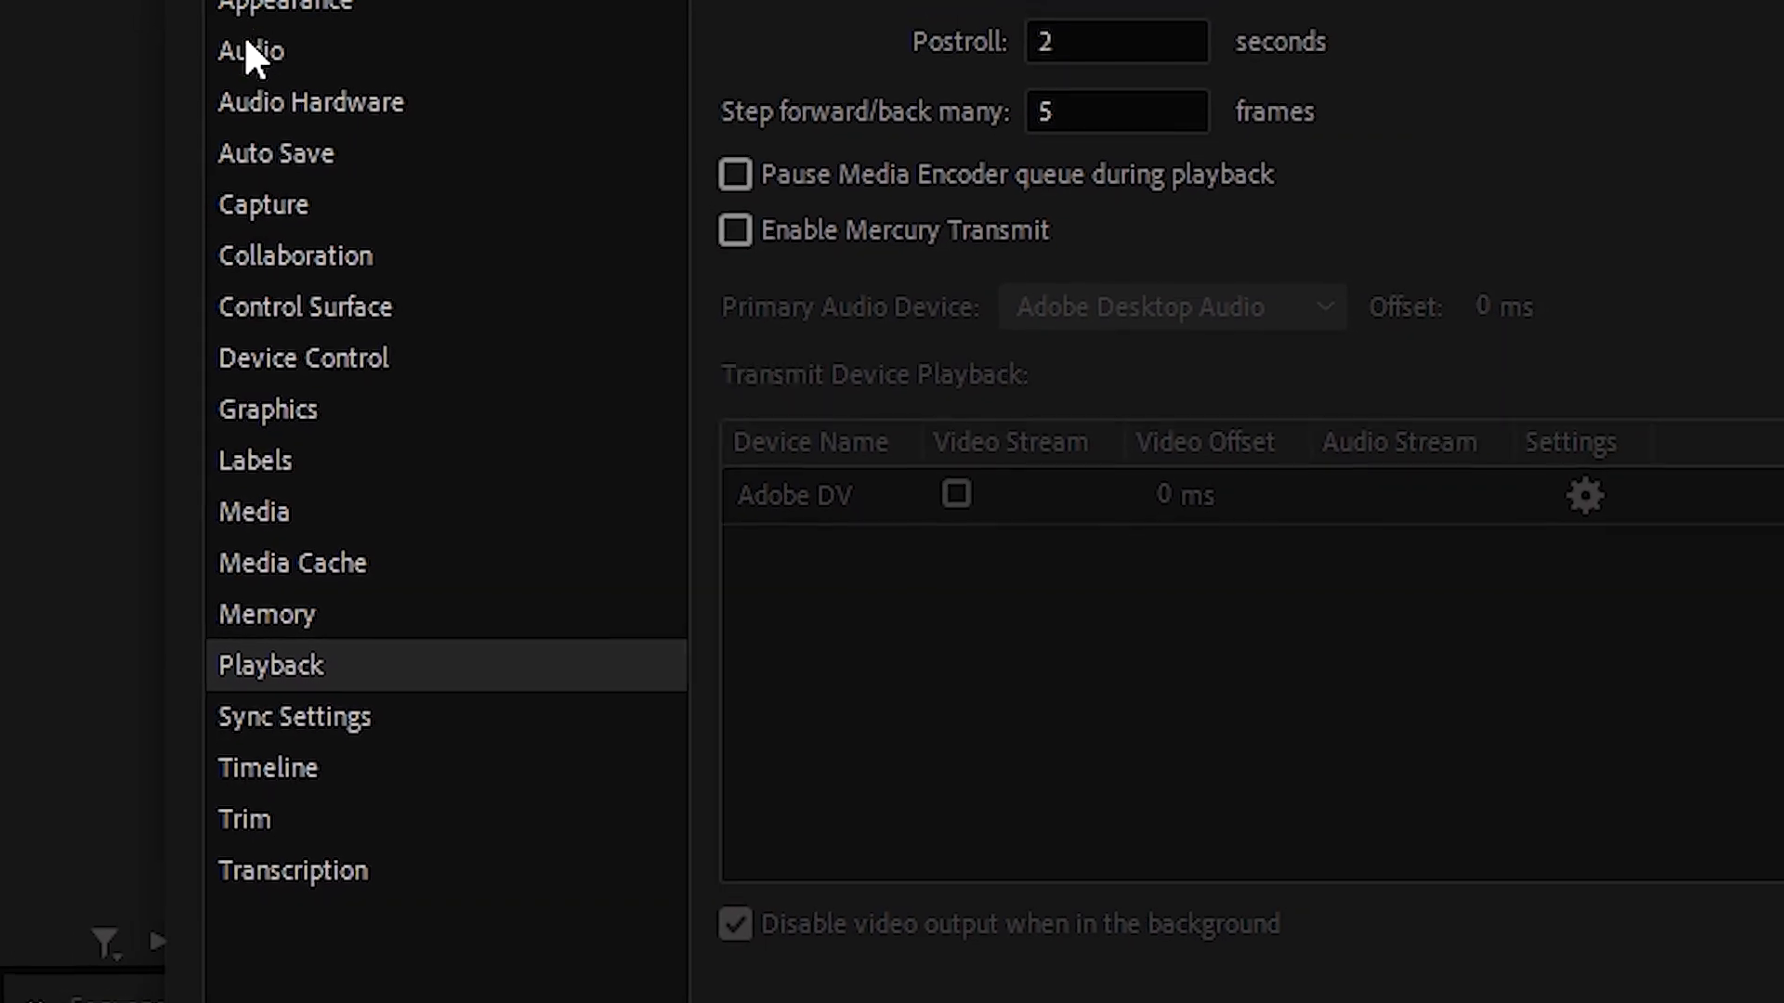
# Set automatic project saving to off in the Auto Save preferences and close the preferences
pyautogui.click(364, 206)
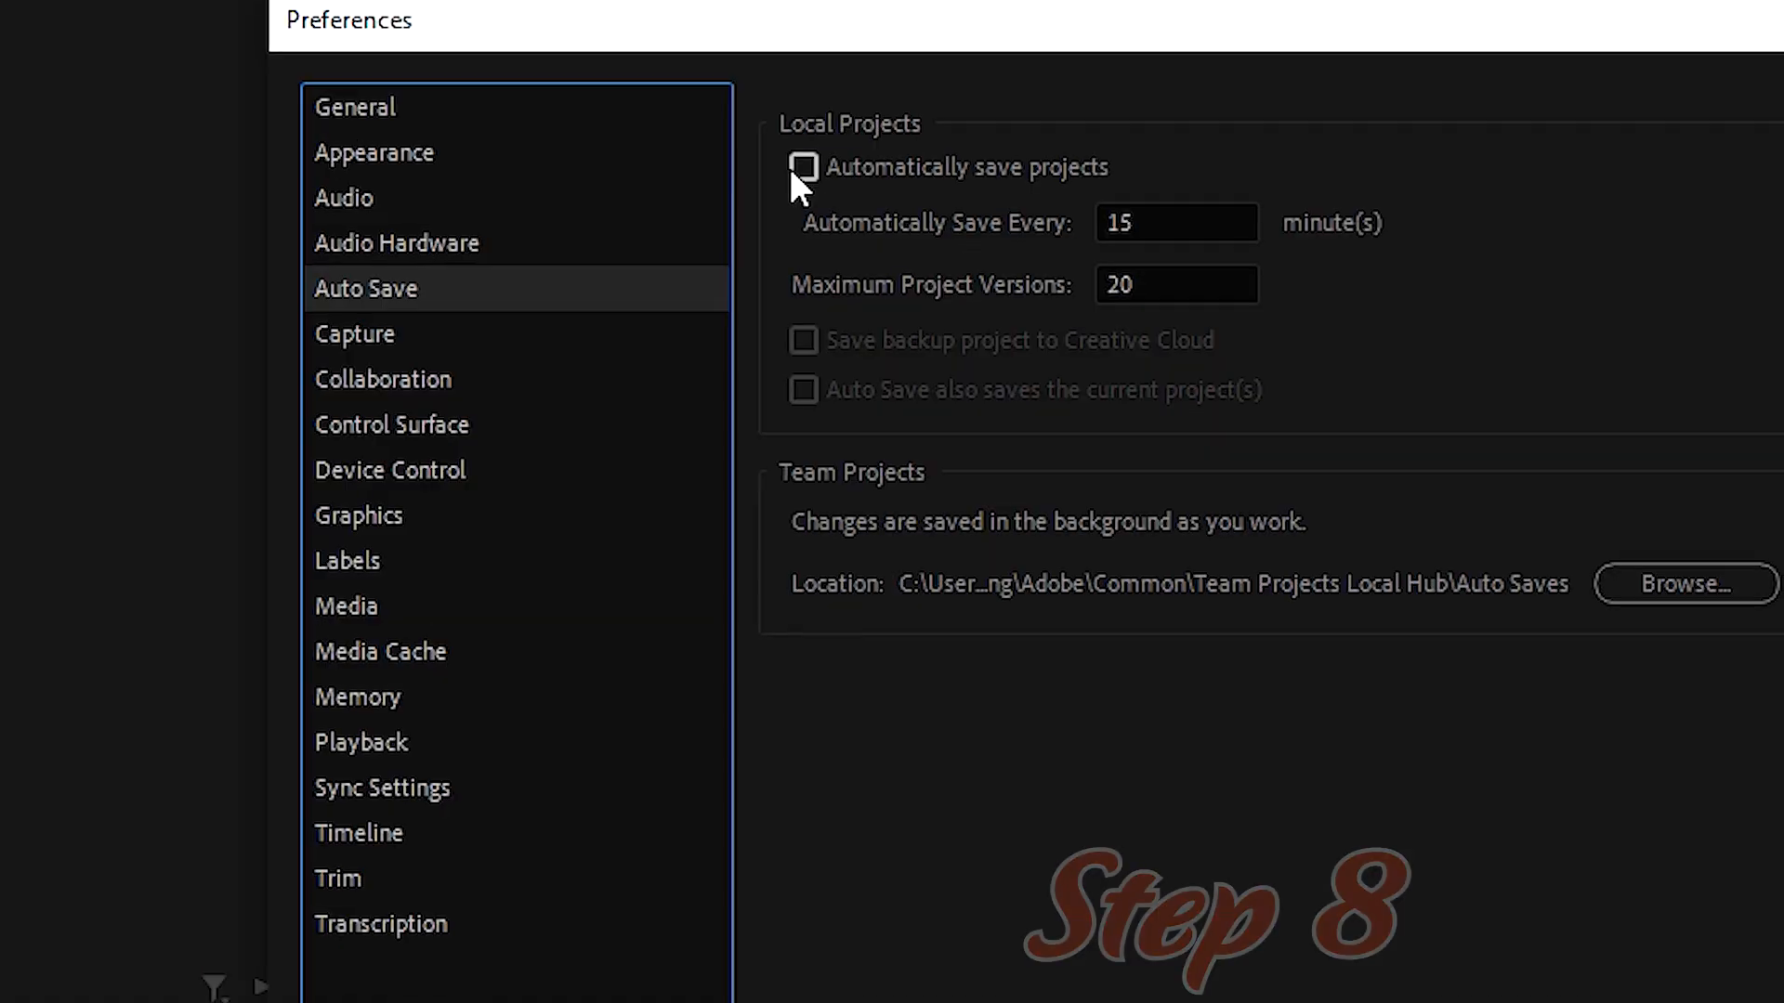
pyautogui.click(772, 149)
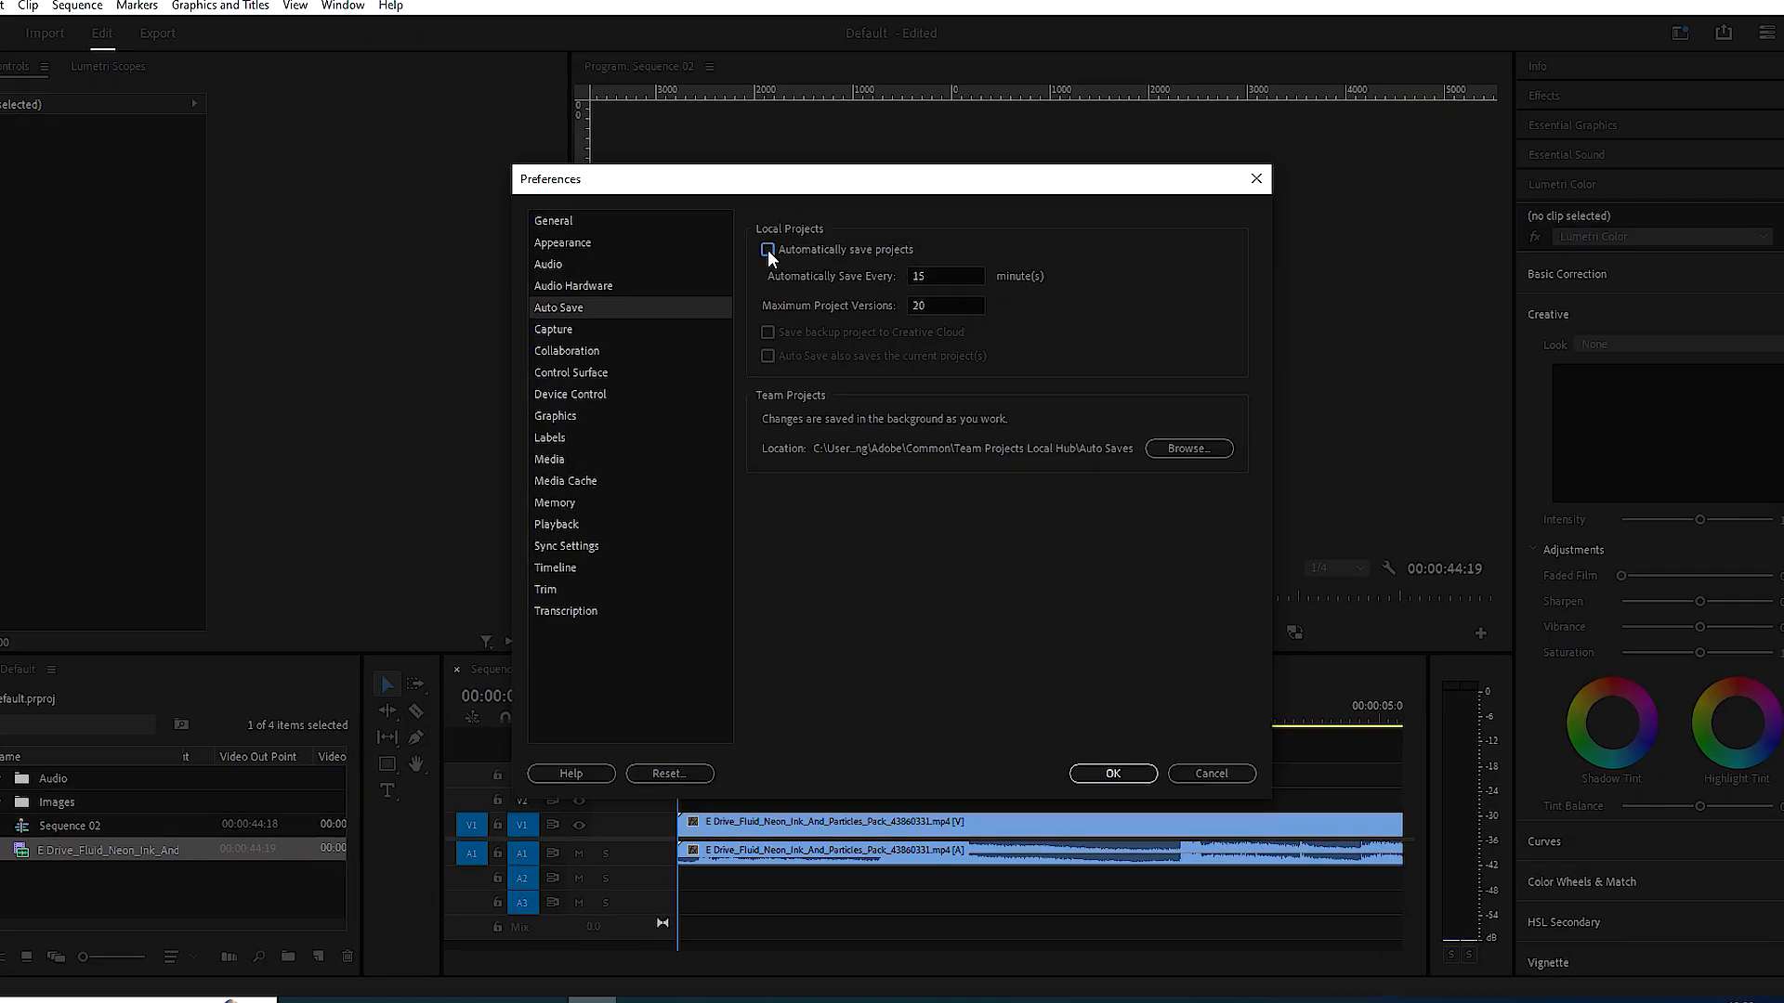
pyautogui.click(344, 124)
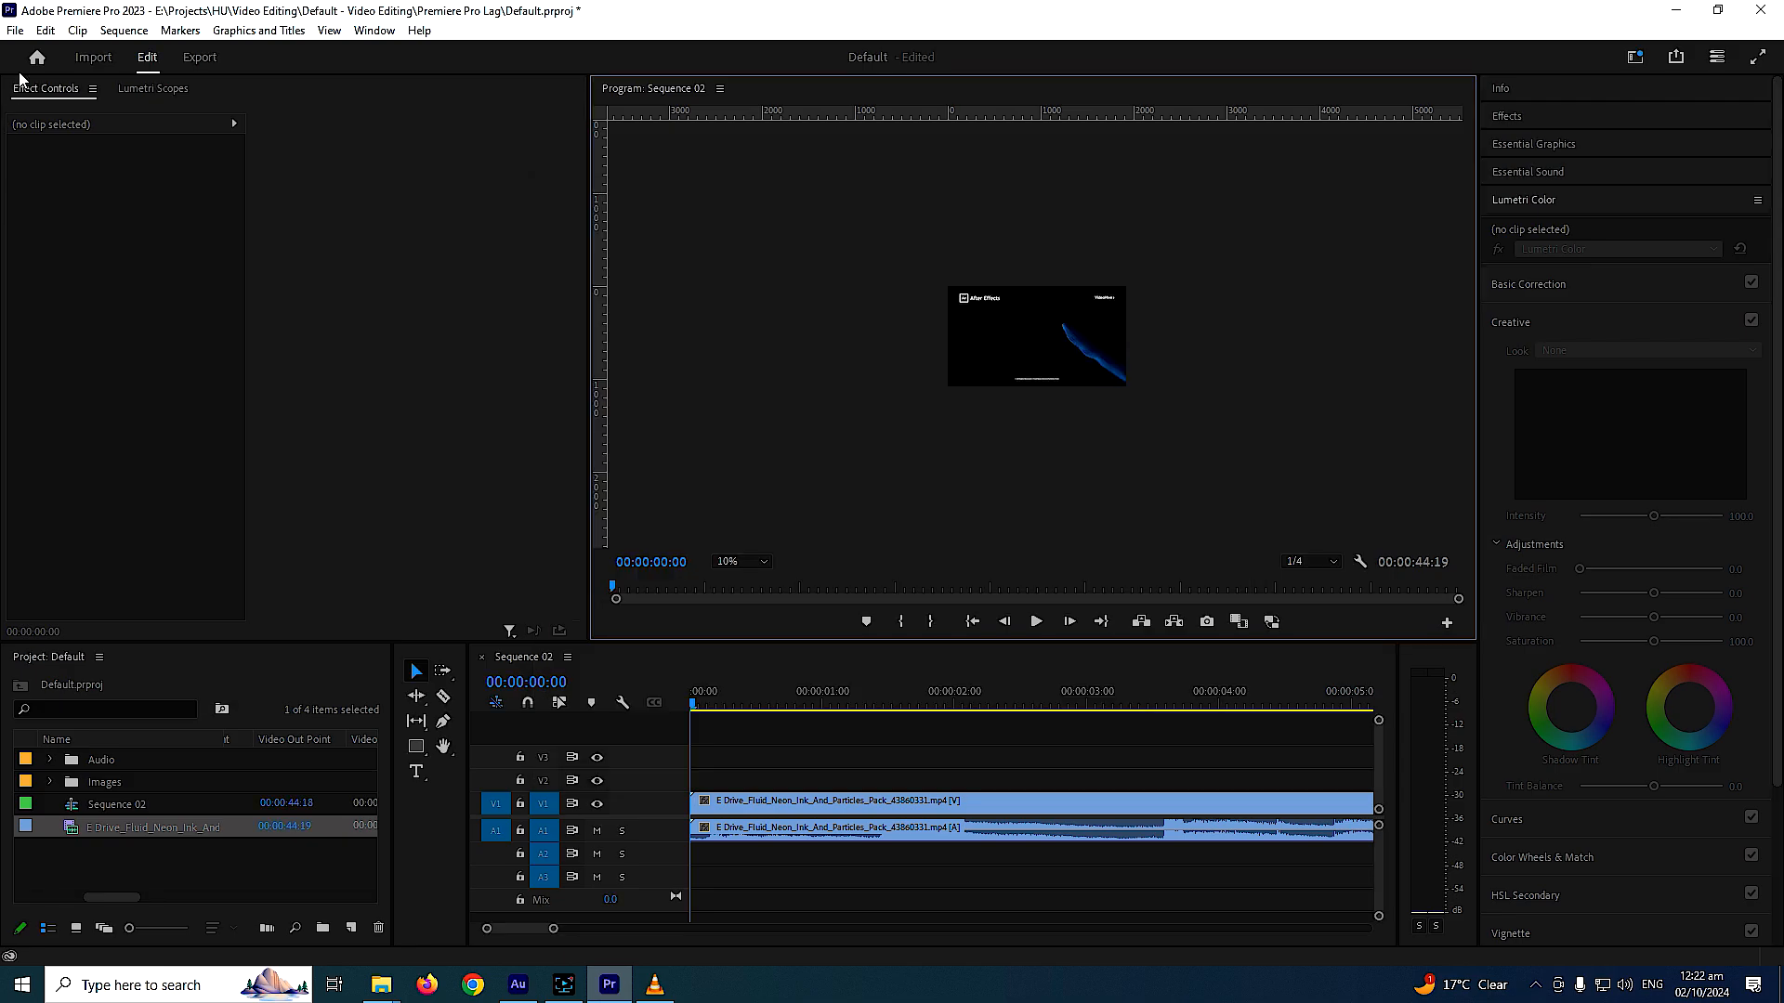
# Open the Scratch Disks page of the project settings to review where project files are stored
pyautogui.click(15, 30)
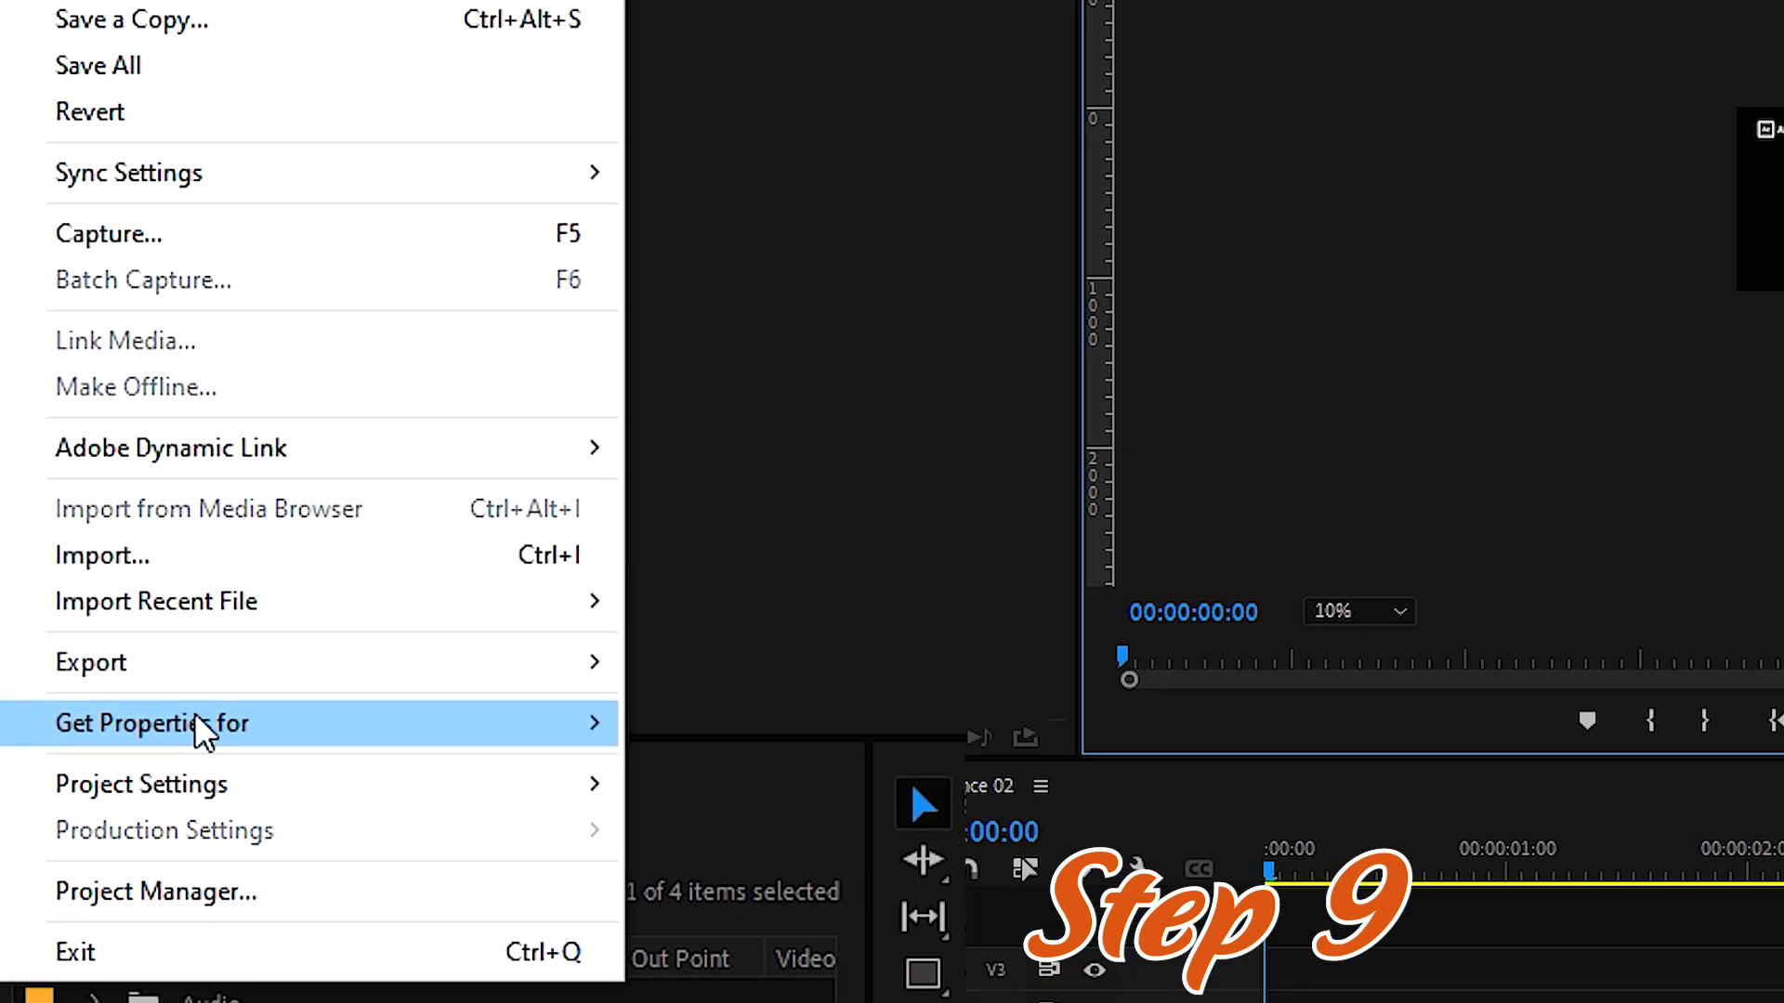
pyautogui.moveTo(102, 666)
pyautogui.moveTo(209, 785)
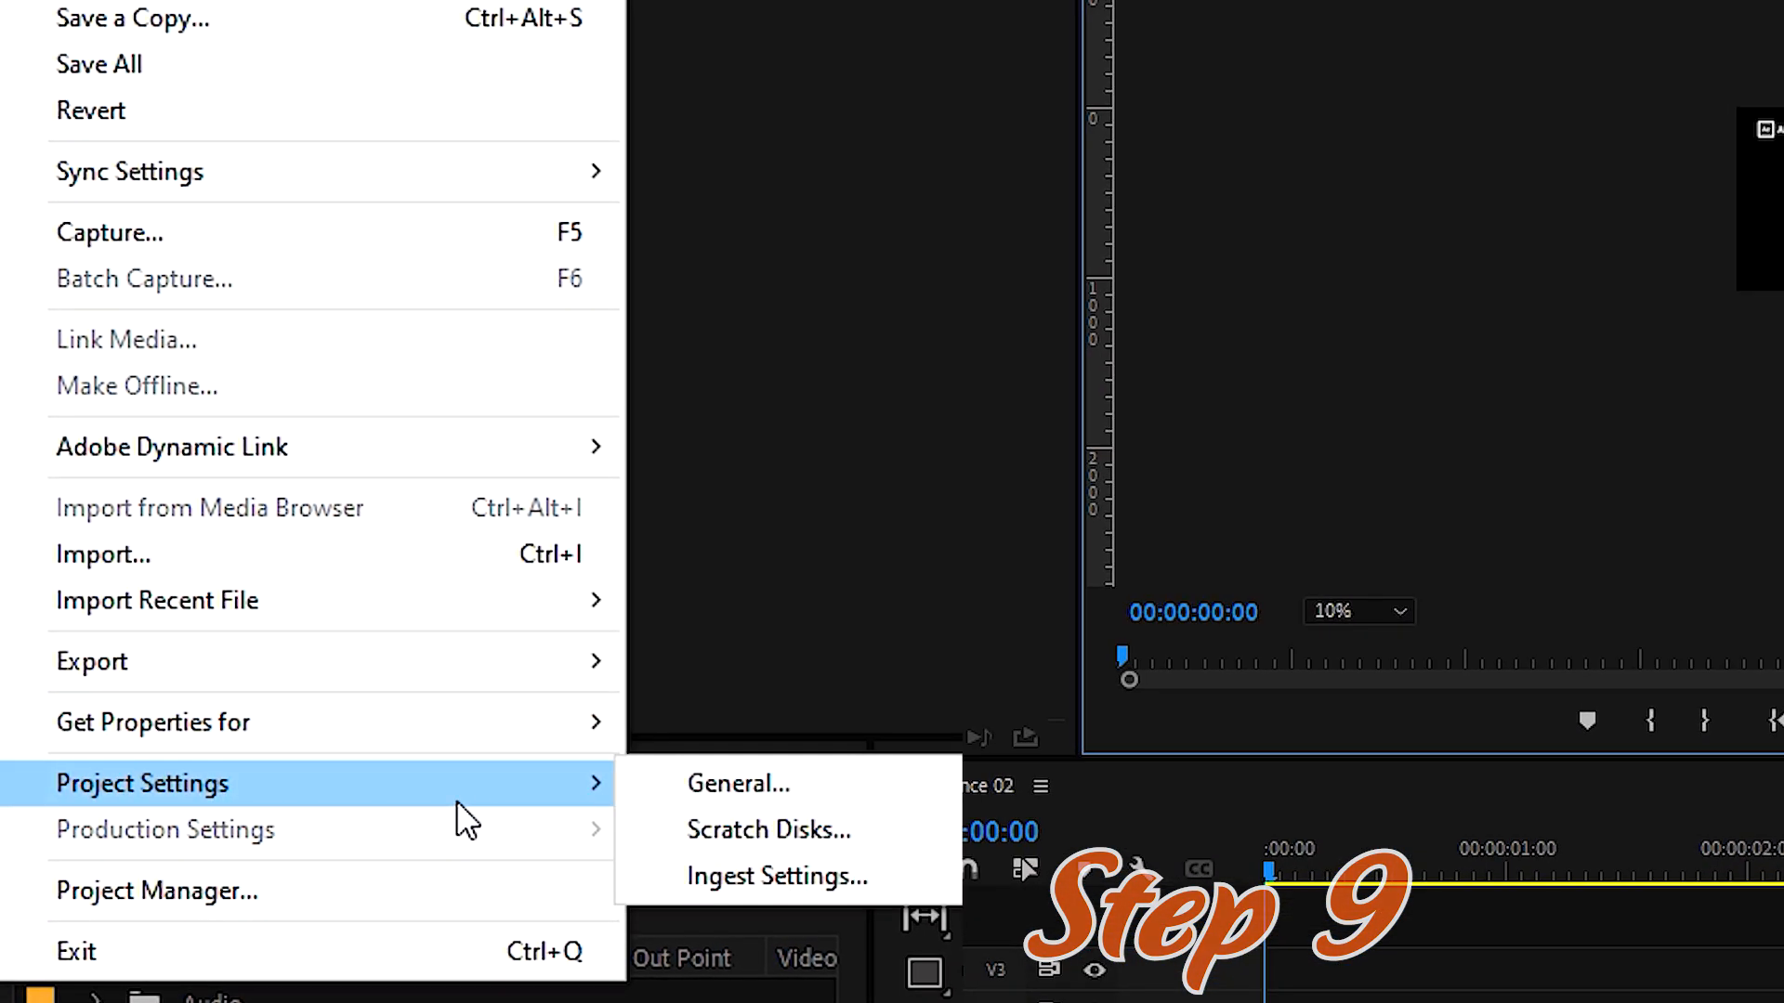
pyautogui.click(693, 833)
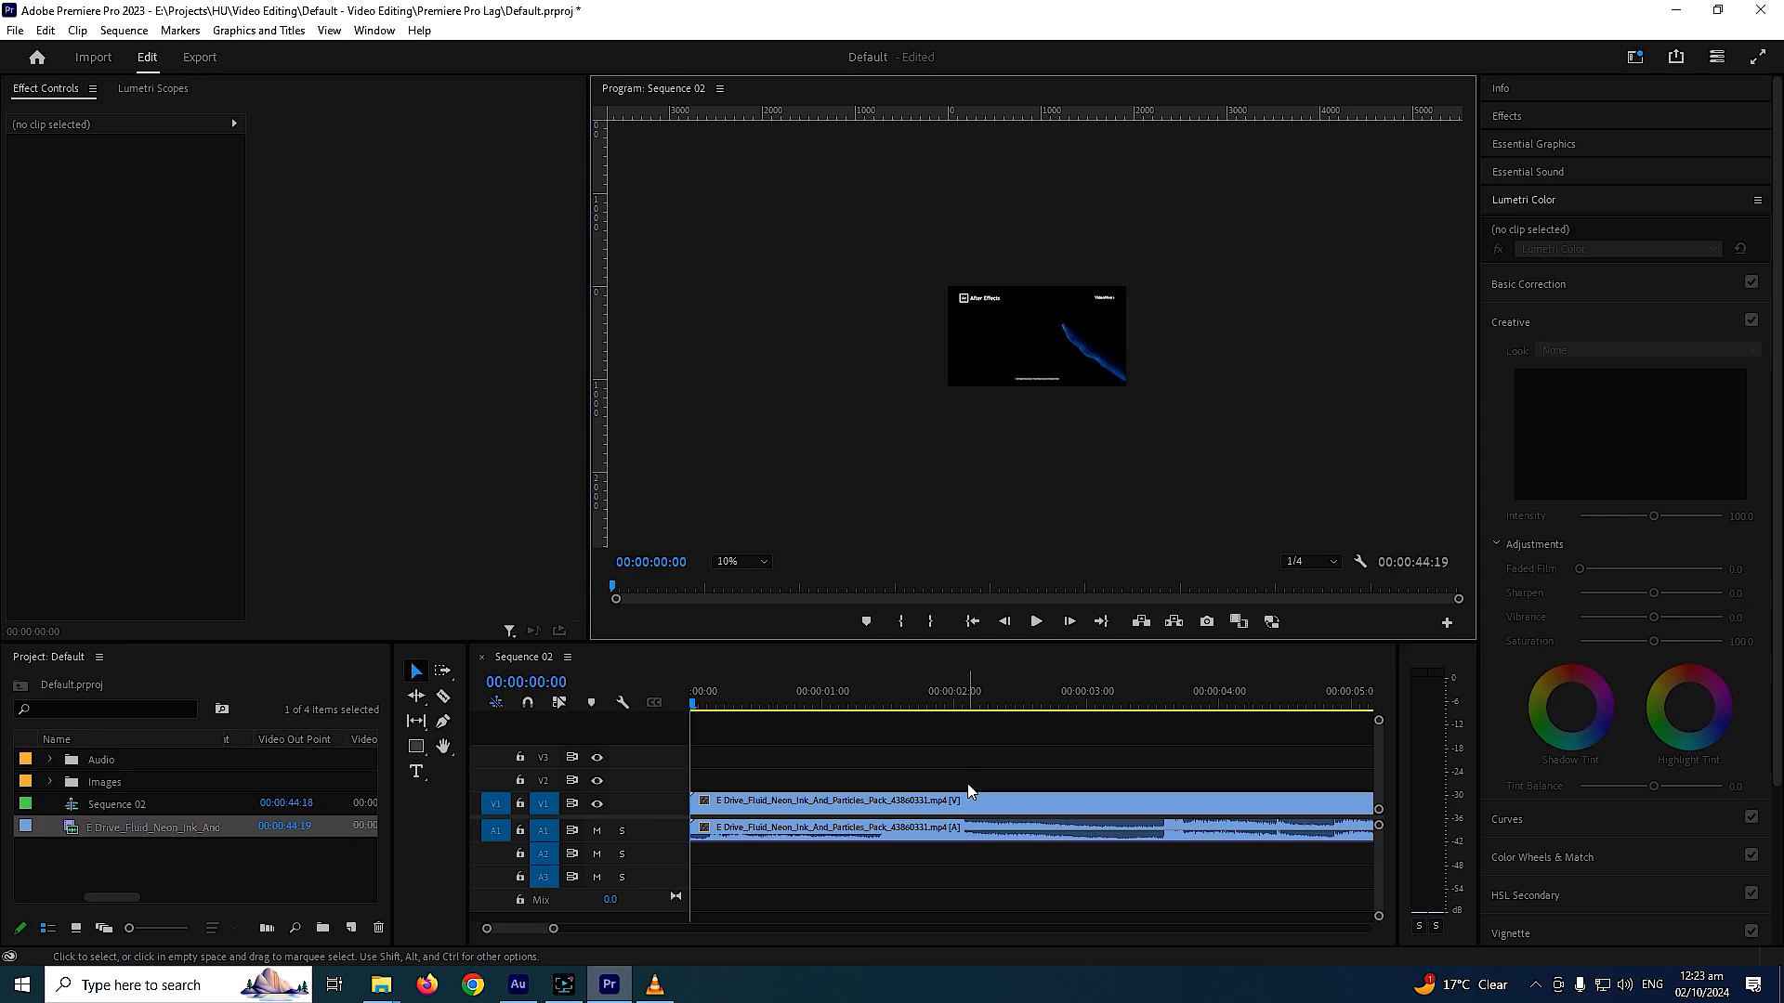
# Collapse and expand the Lumetri Color panel, and close it in the workspace
pyautogui.click(1528, 202)
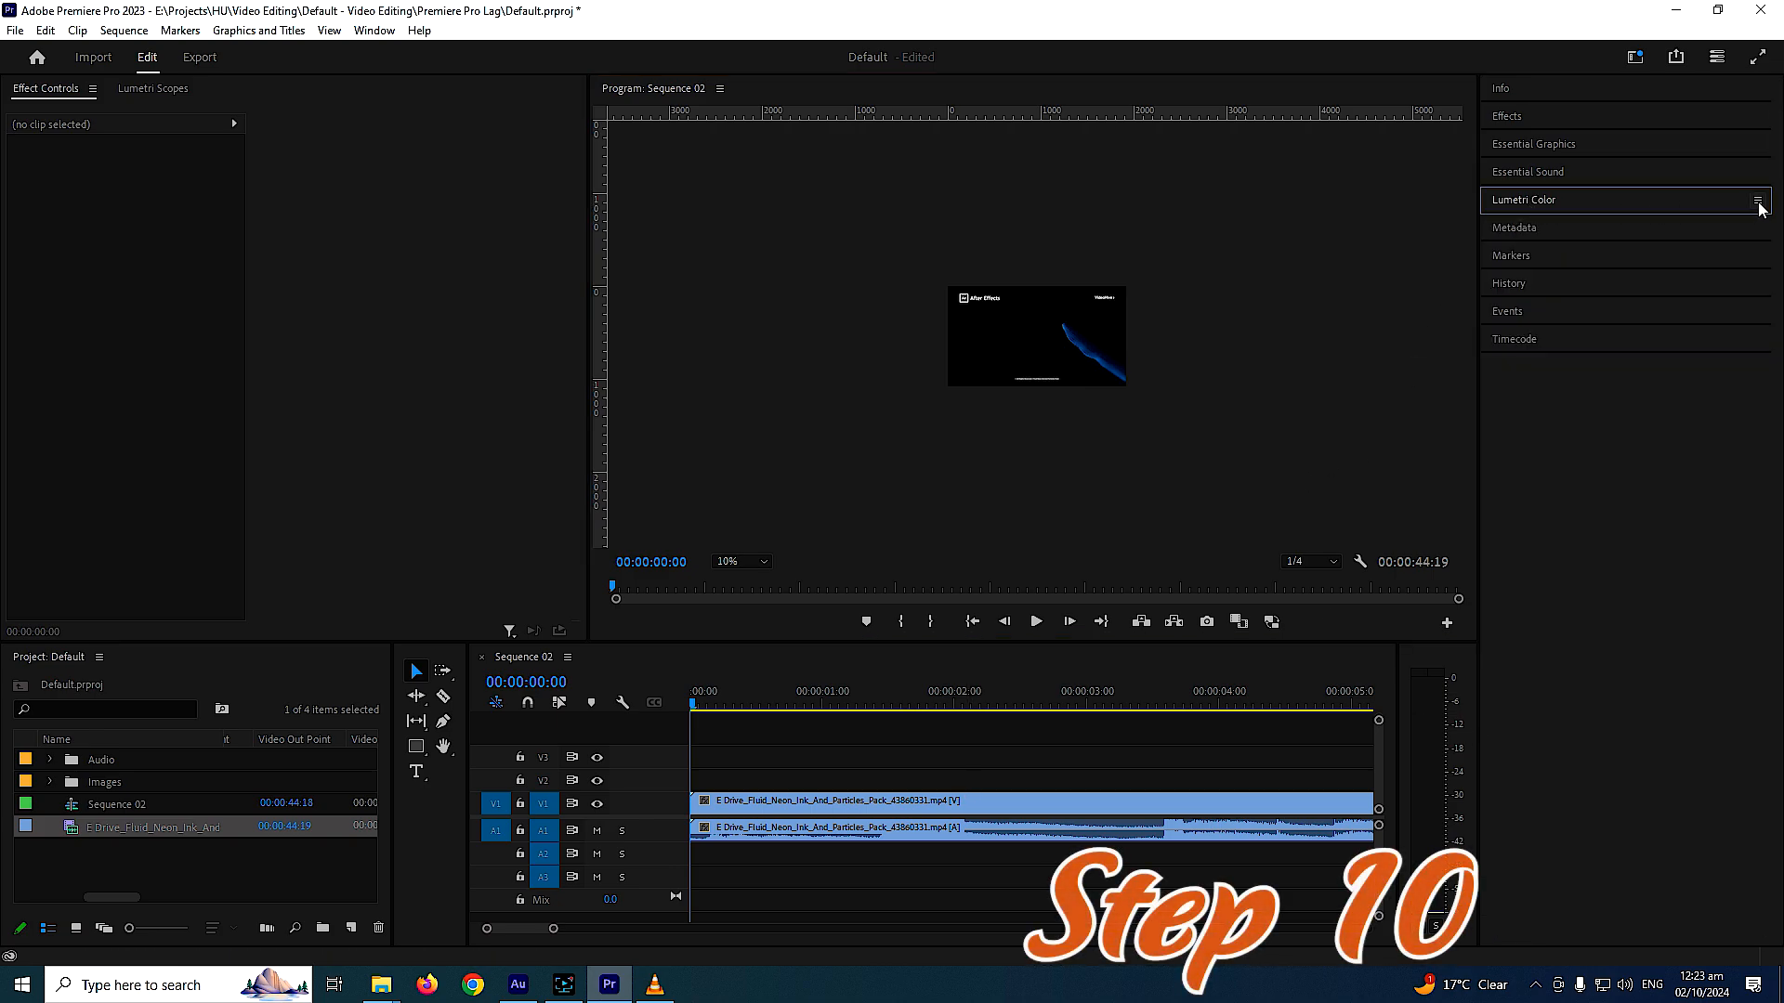
pyautogui.click(1633, 208)
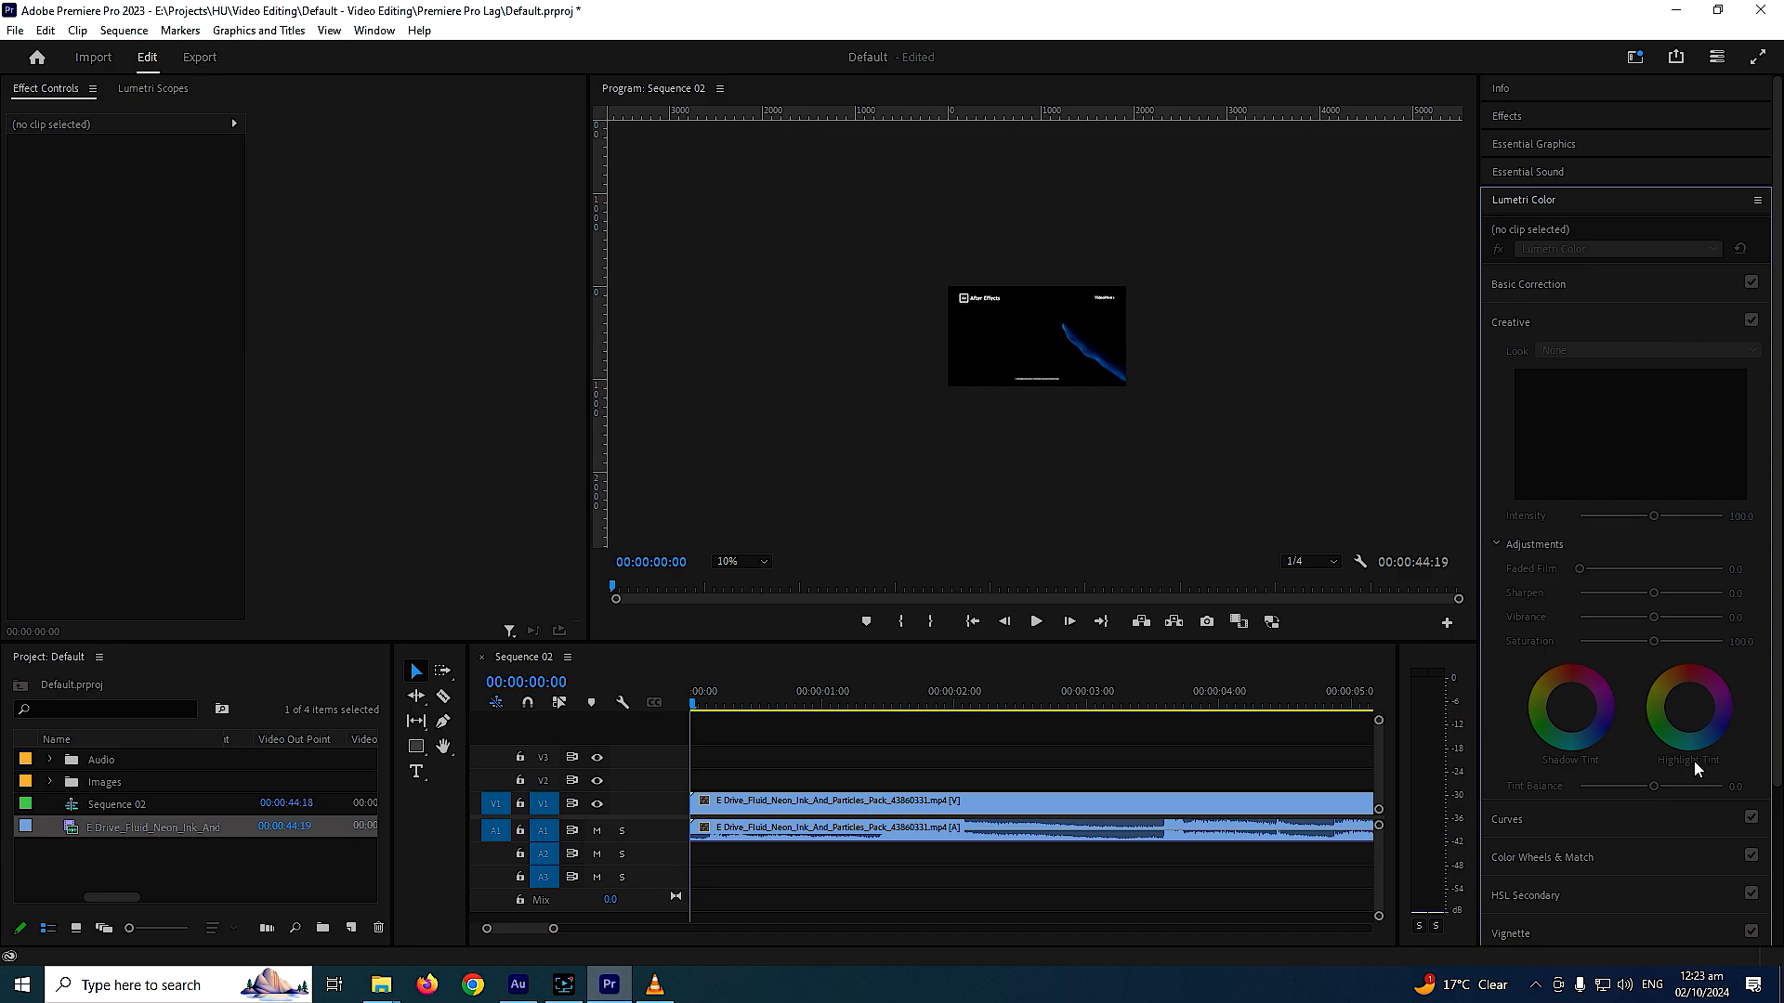
pyautogui.click(1760, 202)
pyautogui.click(1604, 204)
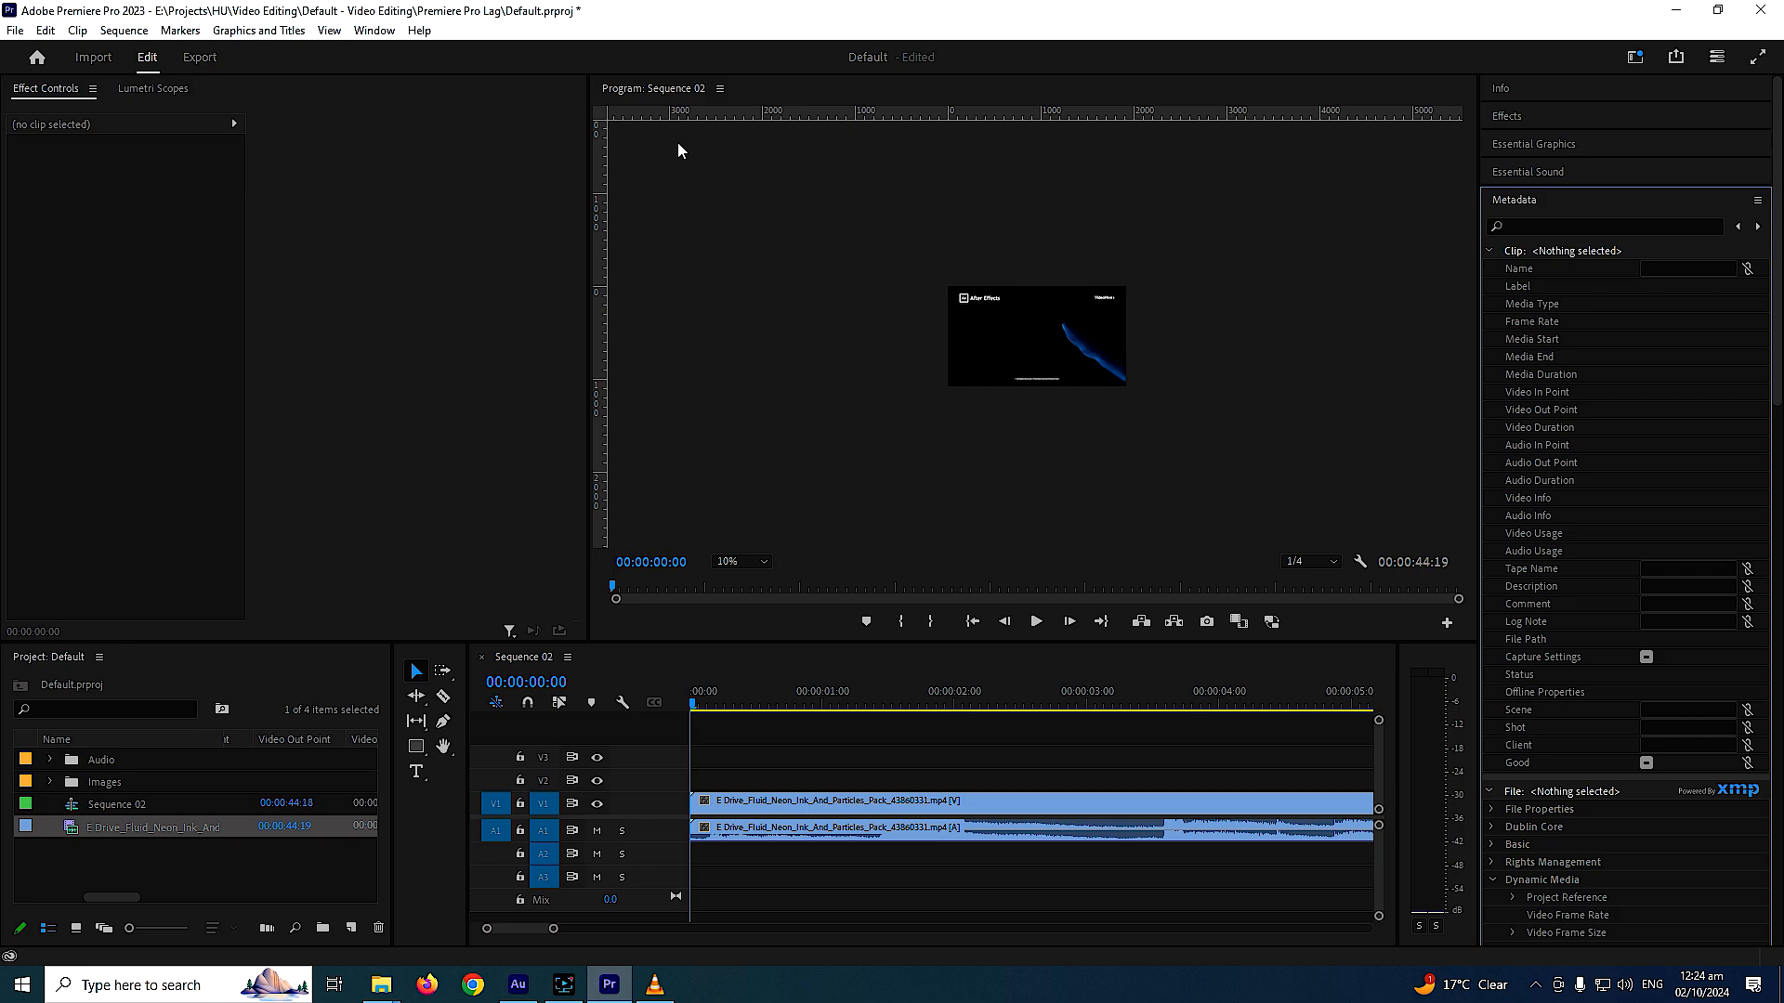
# Scrub the sequence to 00:00:01:15 with Lumetri Scopes displayed, and close the Lumetri Scopes panel
pyautogui.click(143, 87)
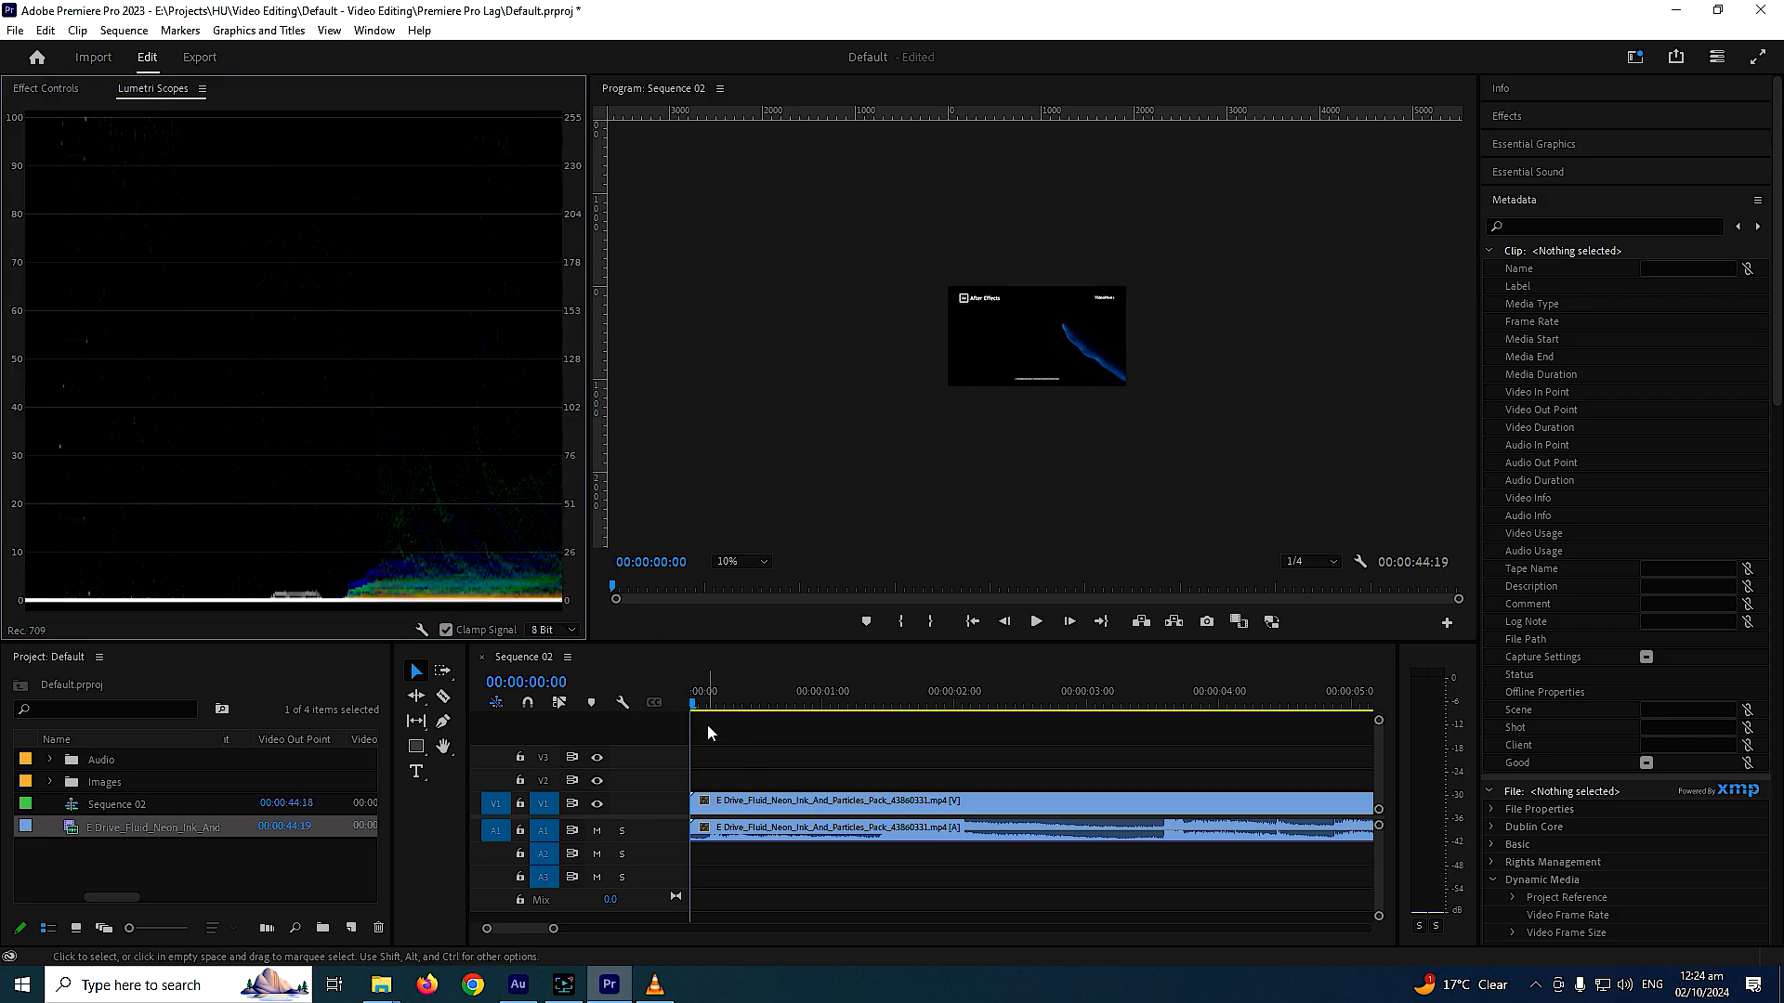
pyautogui.click(742, 706)
pyautogui.moveTo(746, 718); pyautogui.dragTo(855, 720)
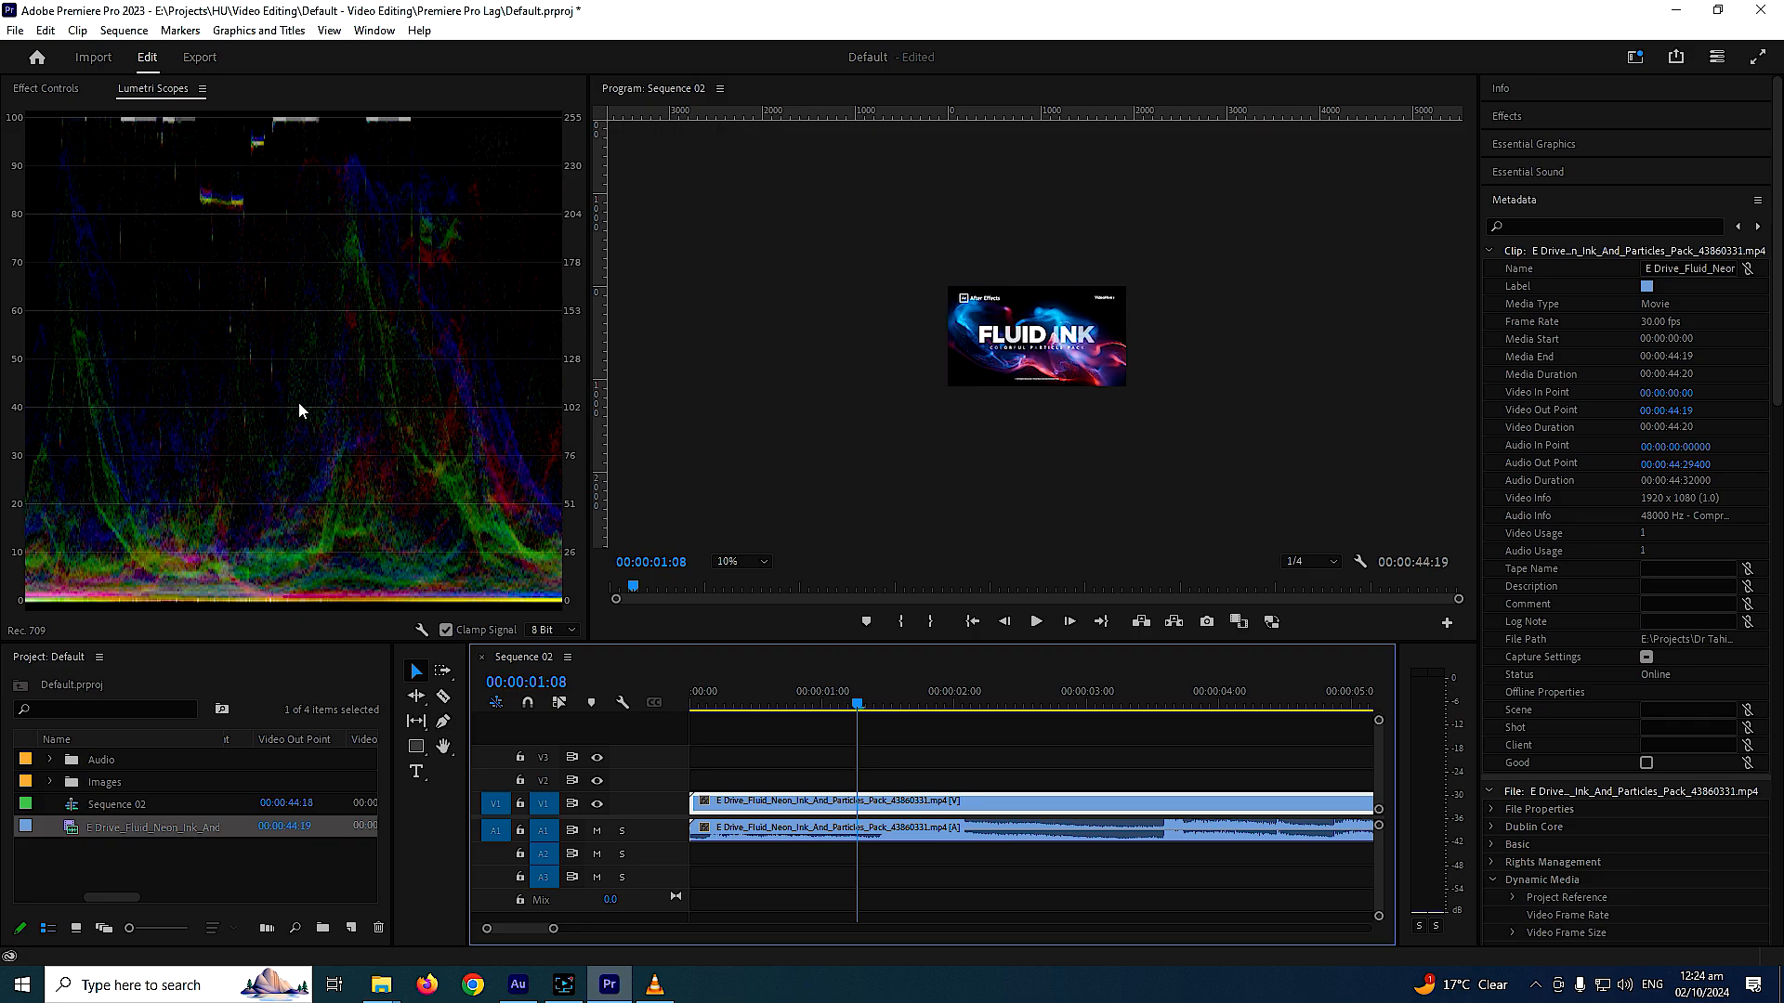
pyautogui.moveTo(858, 709)
pyautogui.mouseDown()
pyautogui.moveTo(1045, 730)
pyautogui.moveTo(888, 727)
pyautogui.mouseUp()
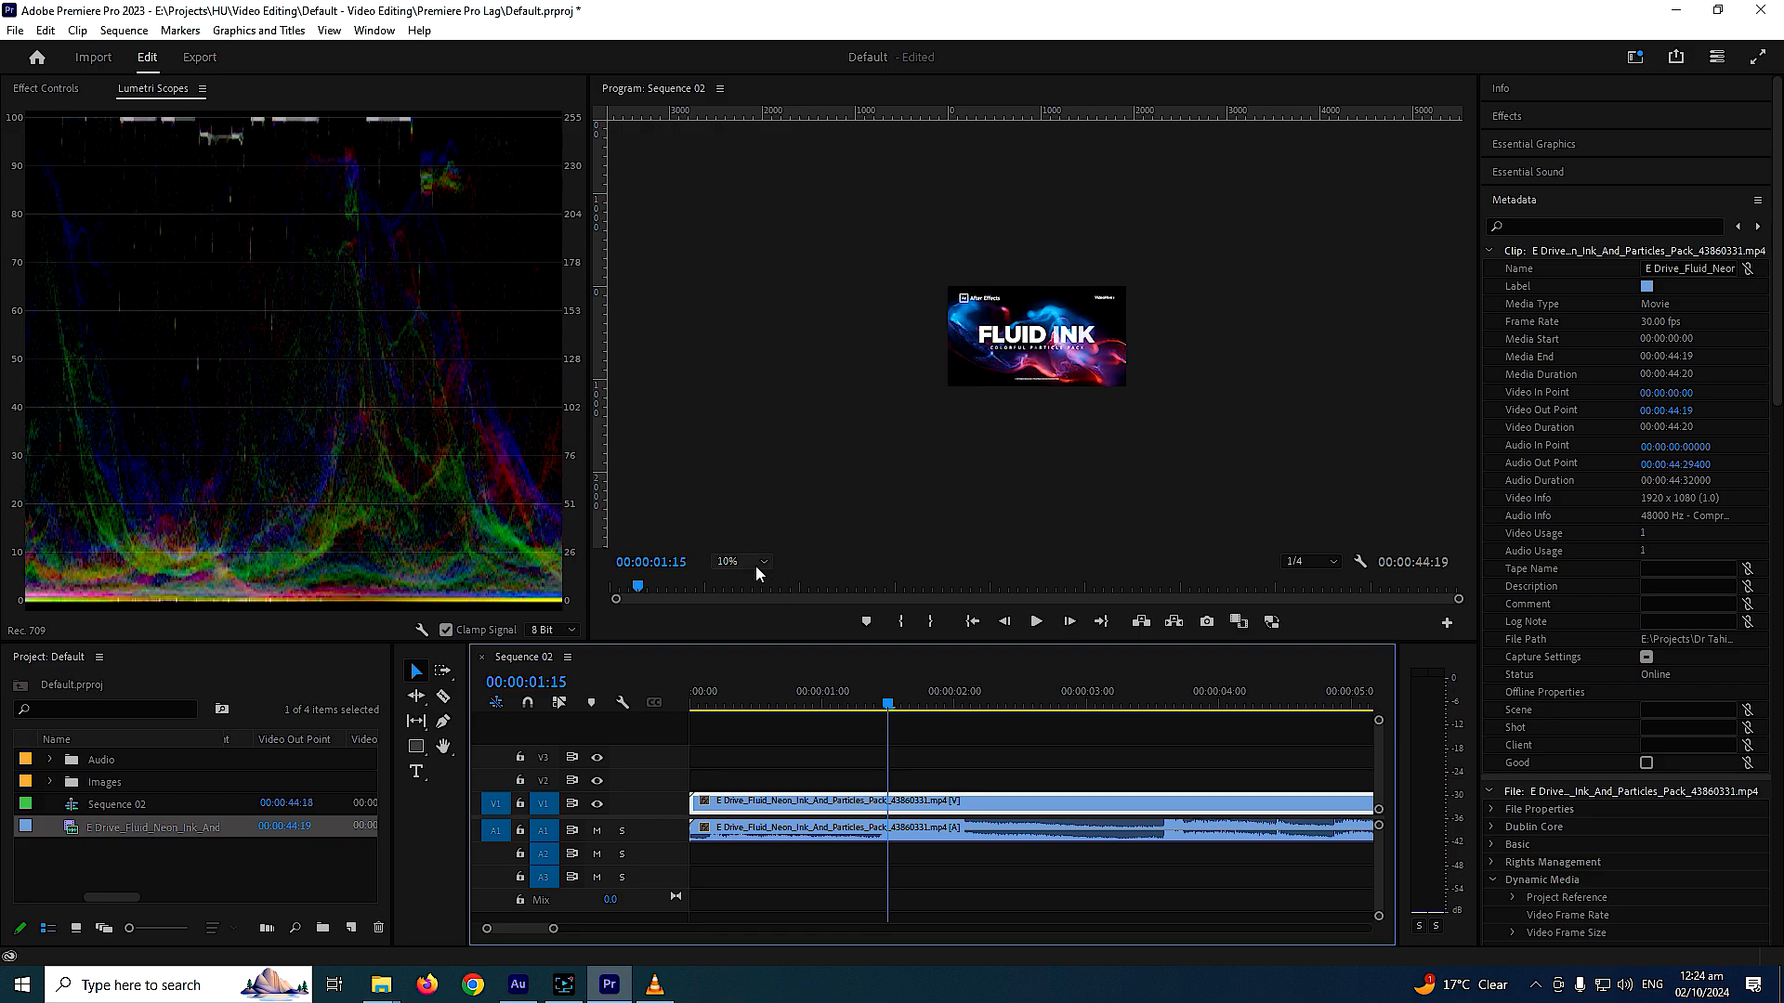
pyautogui.click(201, 88)
pyautogui.click(269, 94)
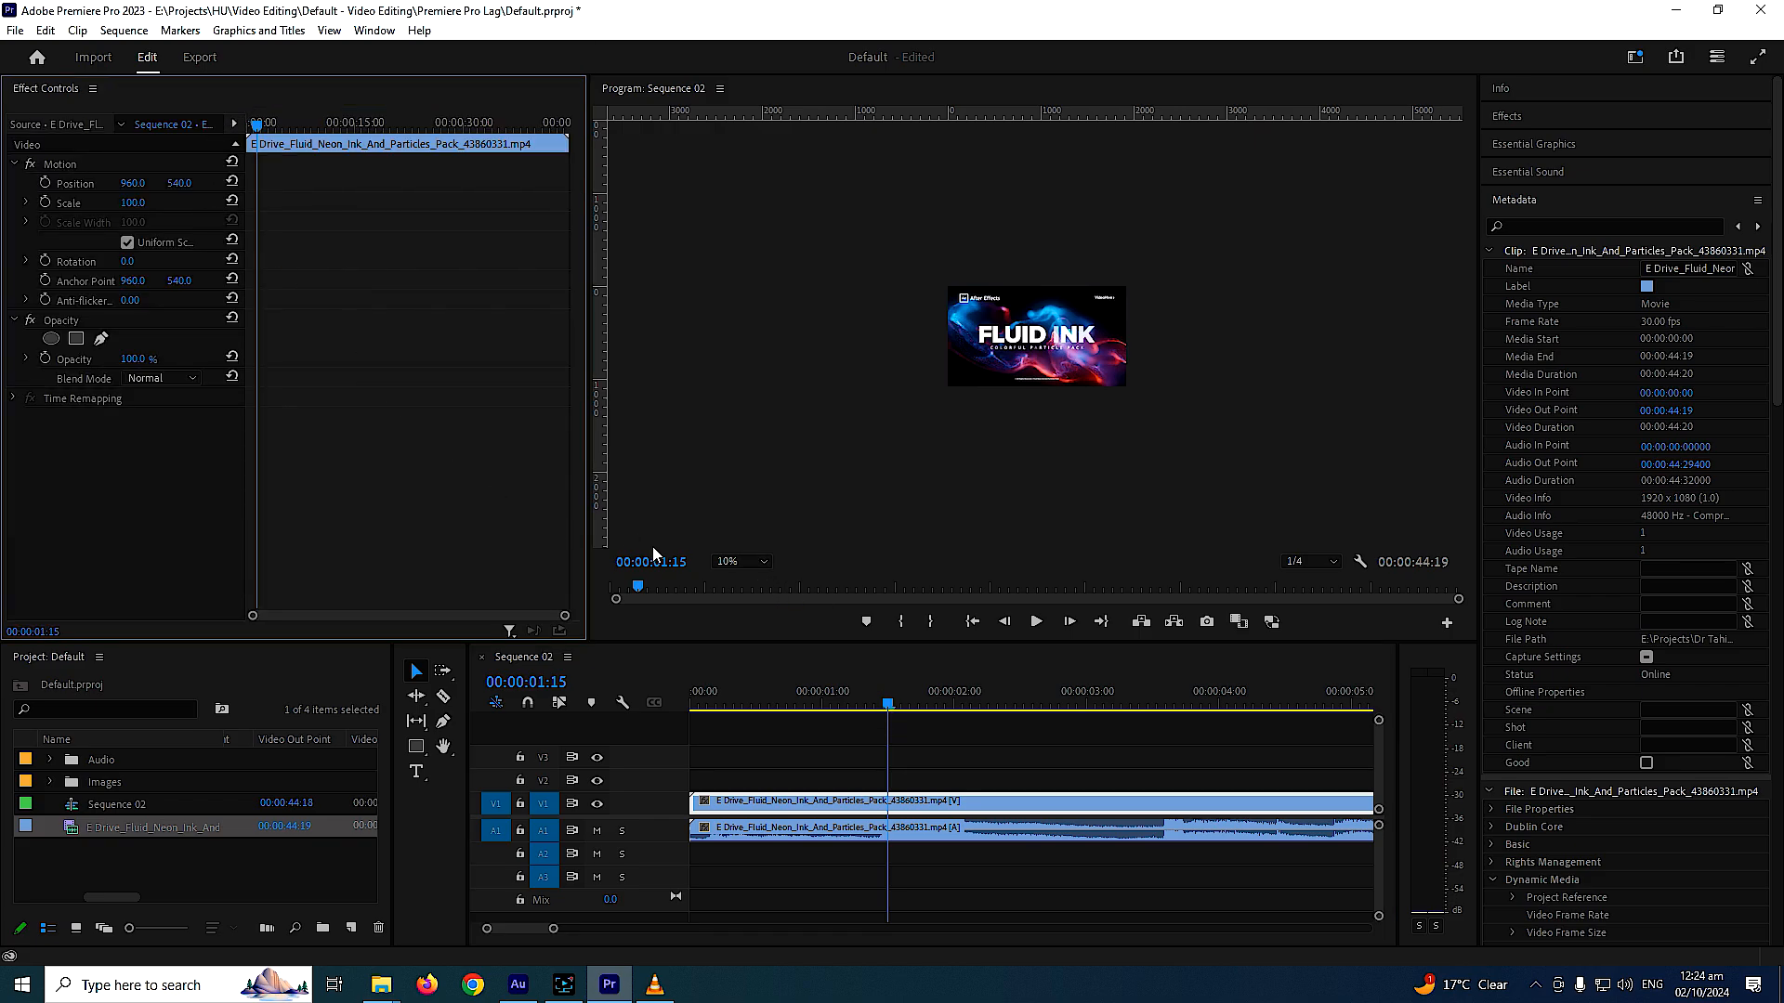
# Add the Global FX Mute control to the Program monitor's transport controls
pyautogui.click(1446, 622)
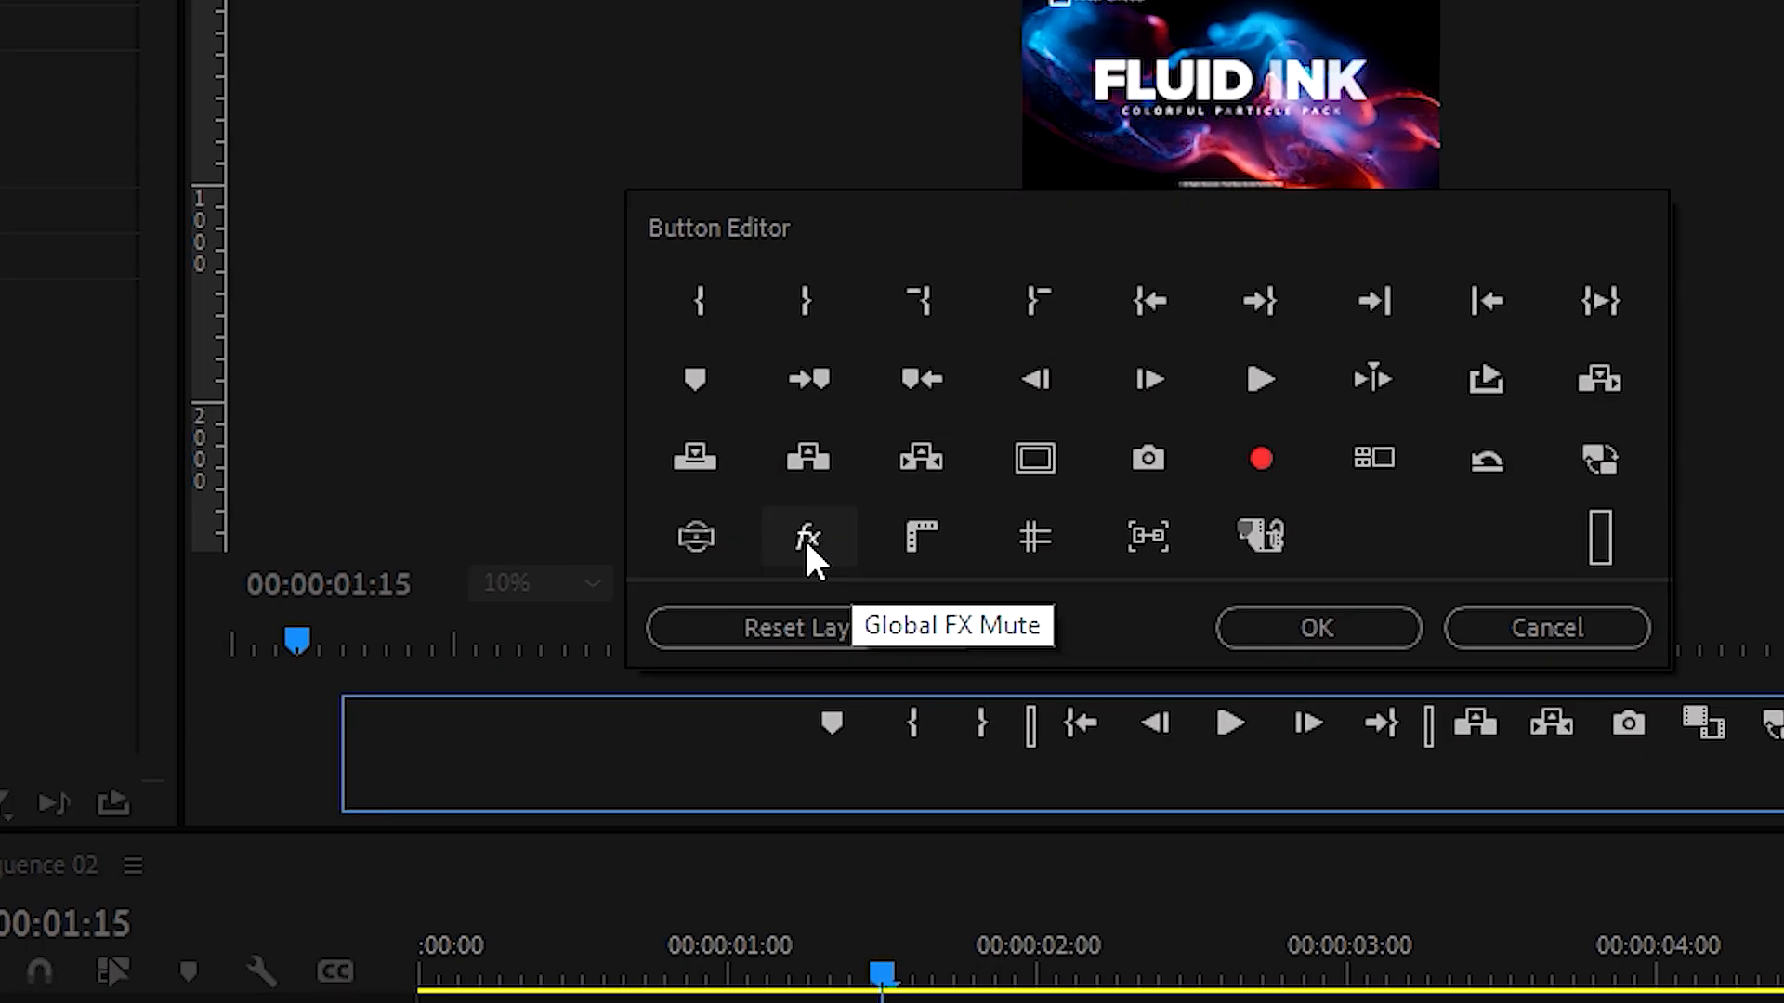
pyautogui.moveTo(805, 537); pyautogui.dragTo(1622, 801)
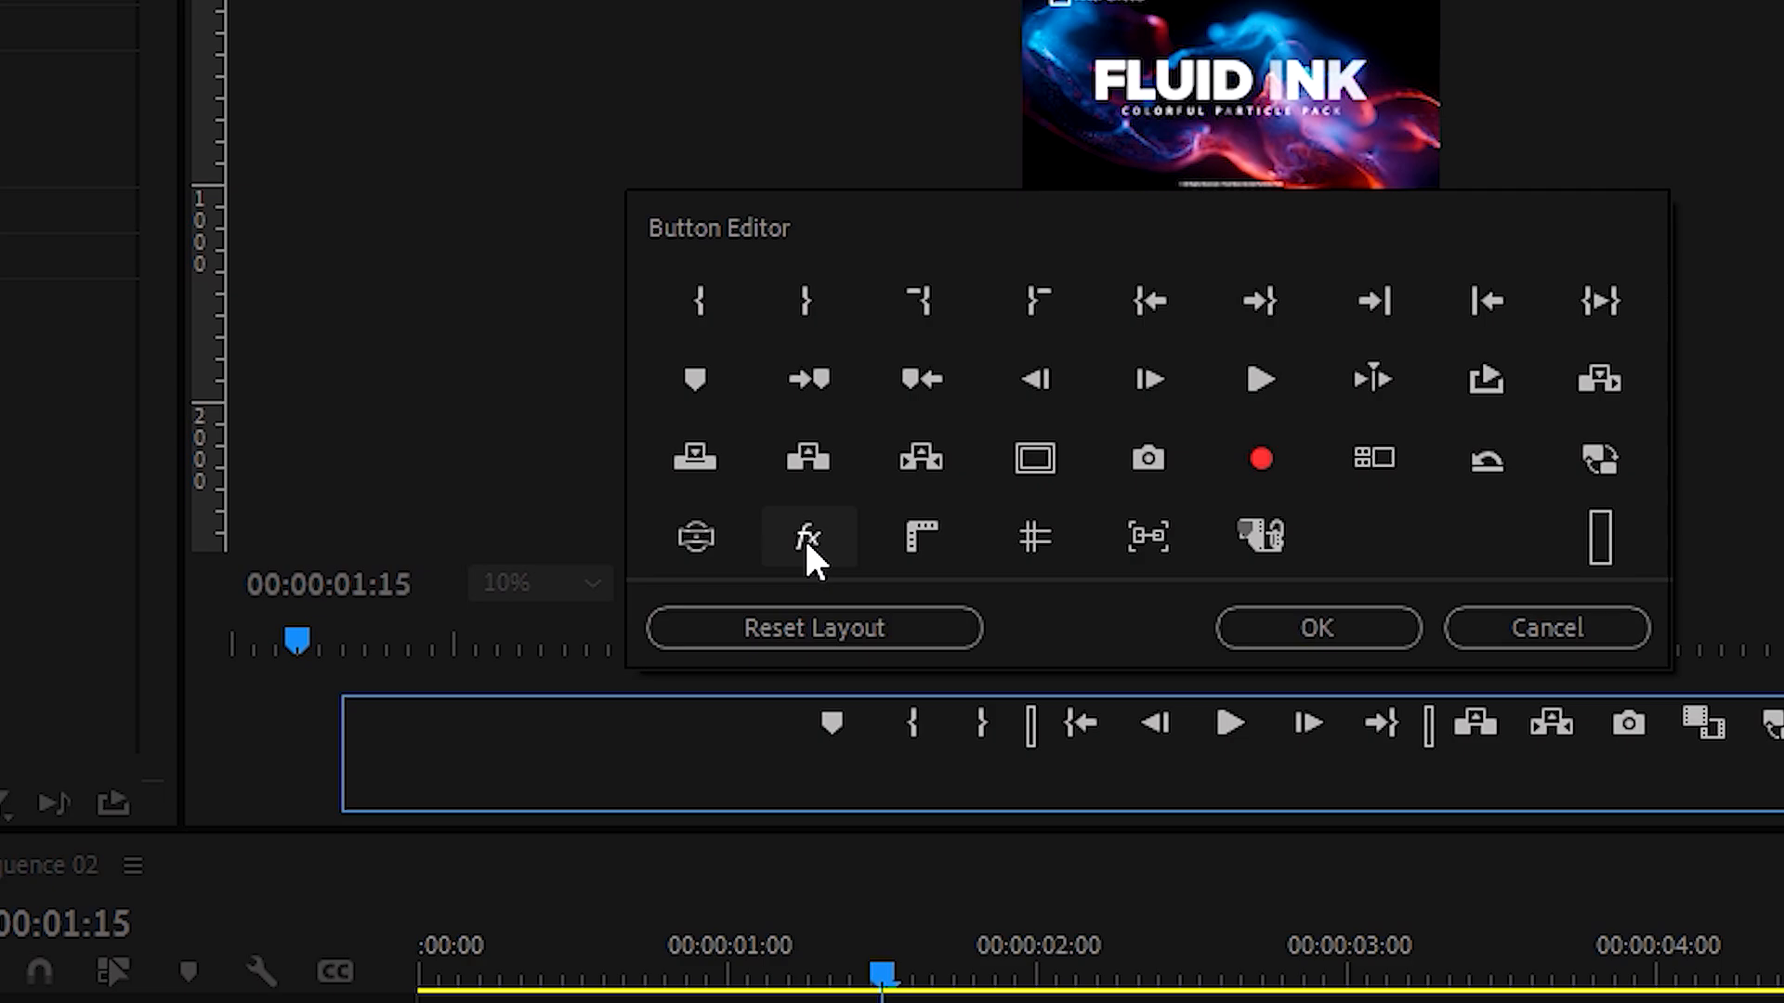
pyautogui.moveTo(1204, 630); pyautogui.dragTo(1303, 605)
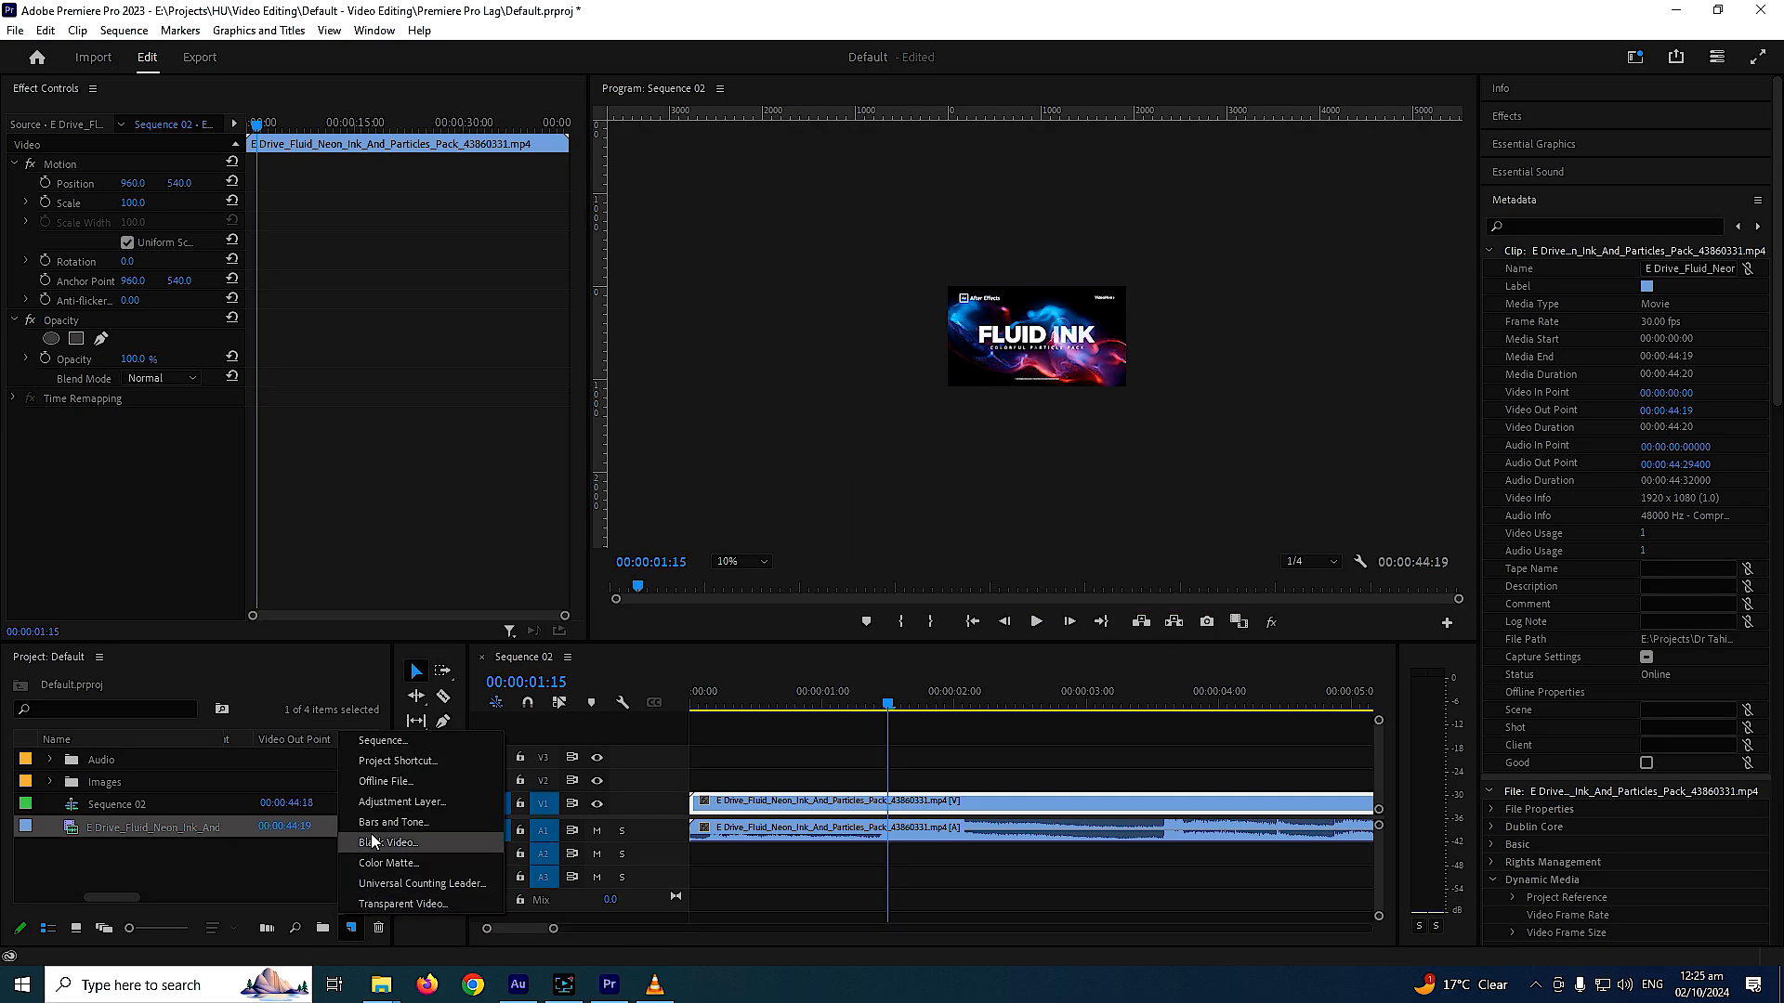
# Create a 1920 × 1080, 30 fps adjustment layer with square pixels and place it on track V2 at about 00:00:01:02
pyautogui.click(372, 800)
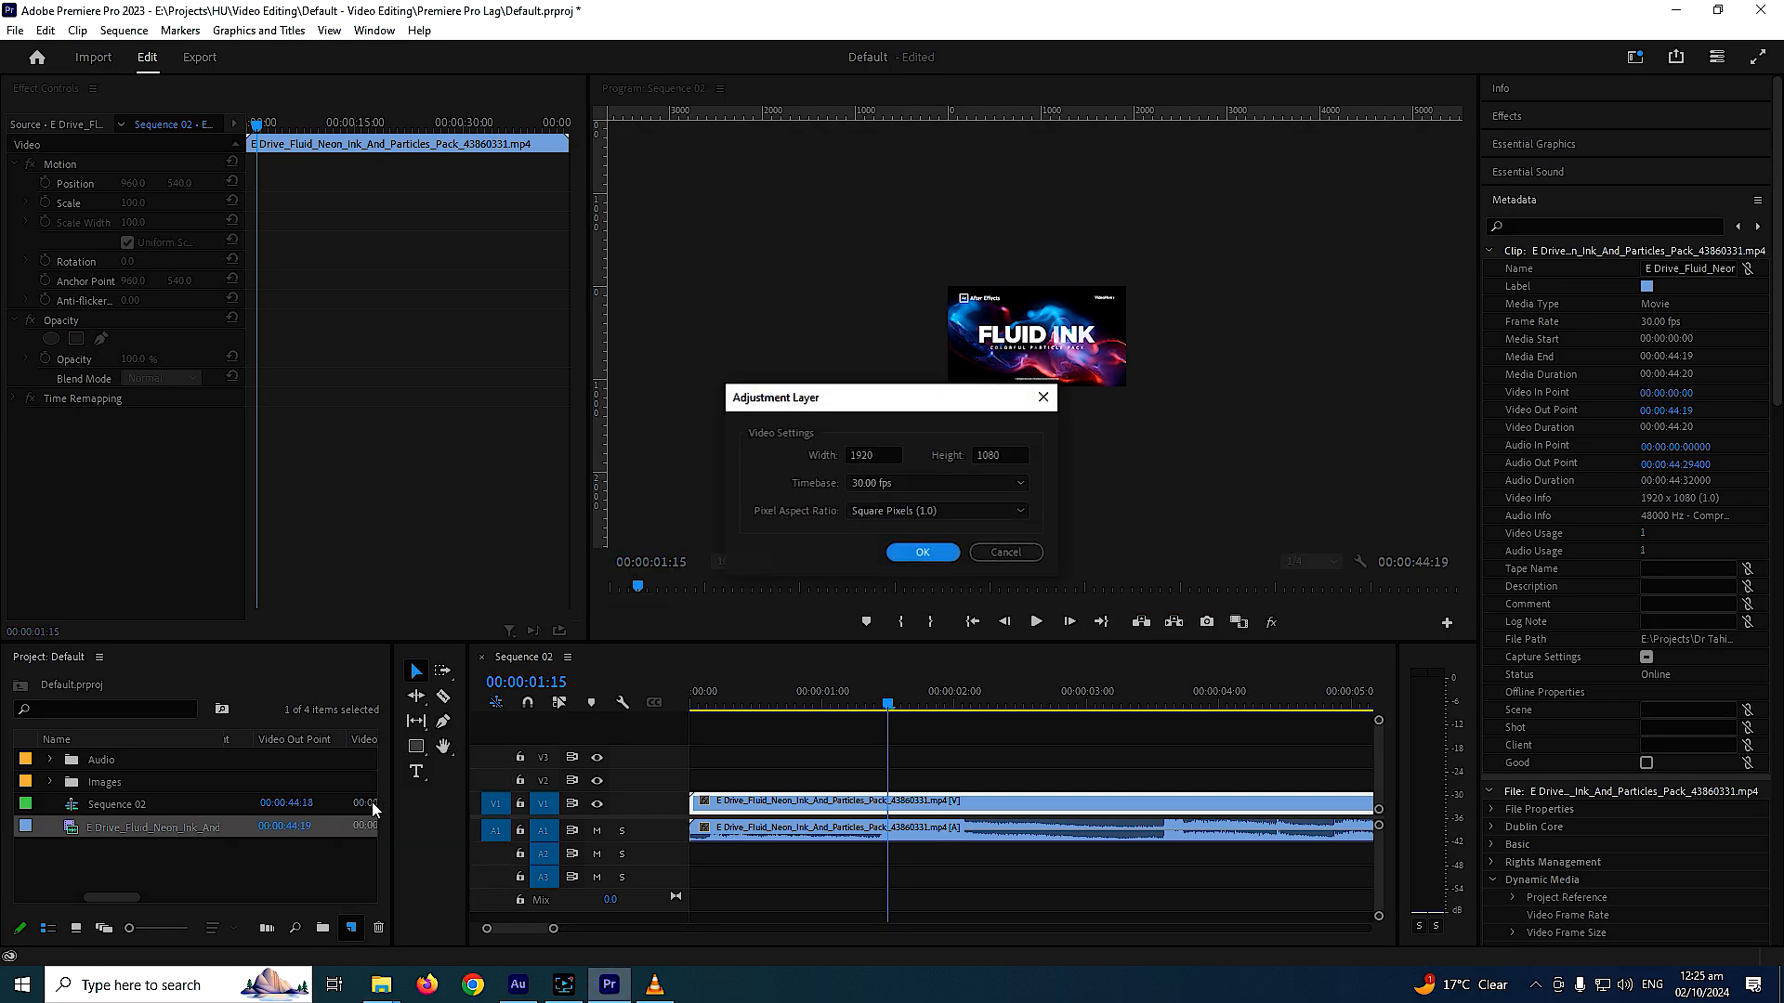
pyautogui.click(915, 553)
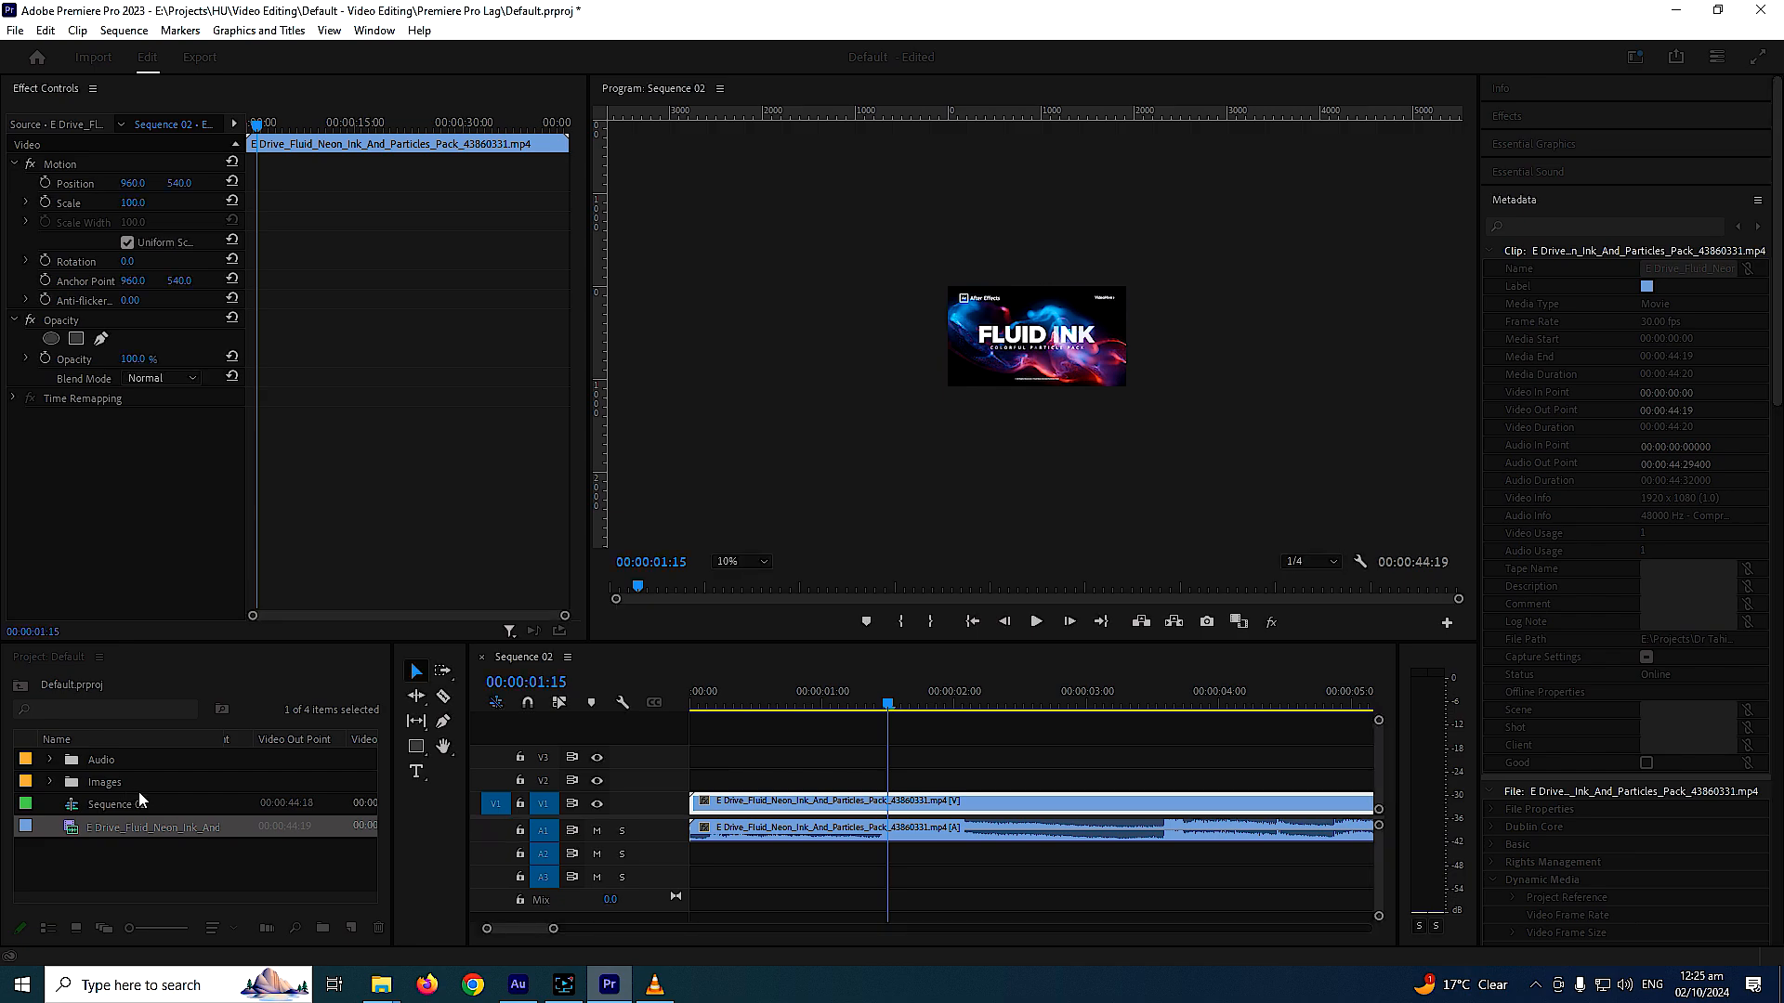
pyautogui.moveTo(86, 760); pyautogui.dragTo(826, 787)
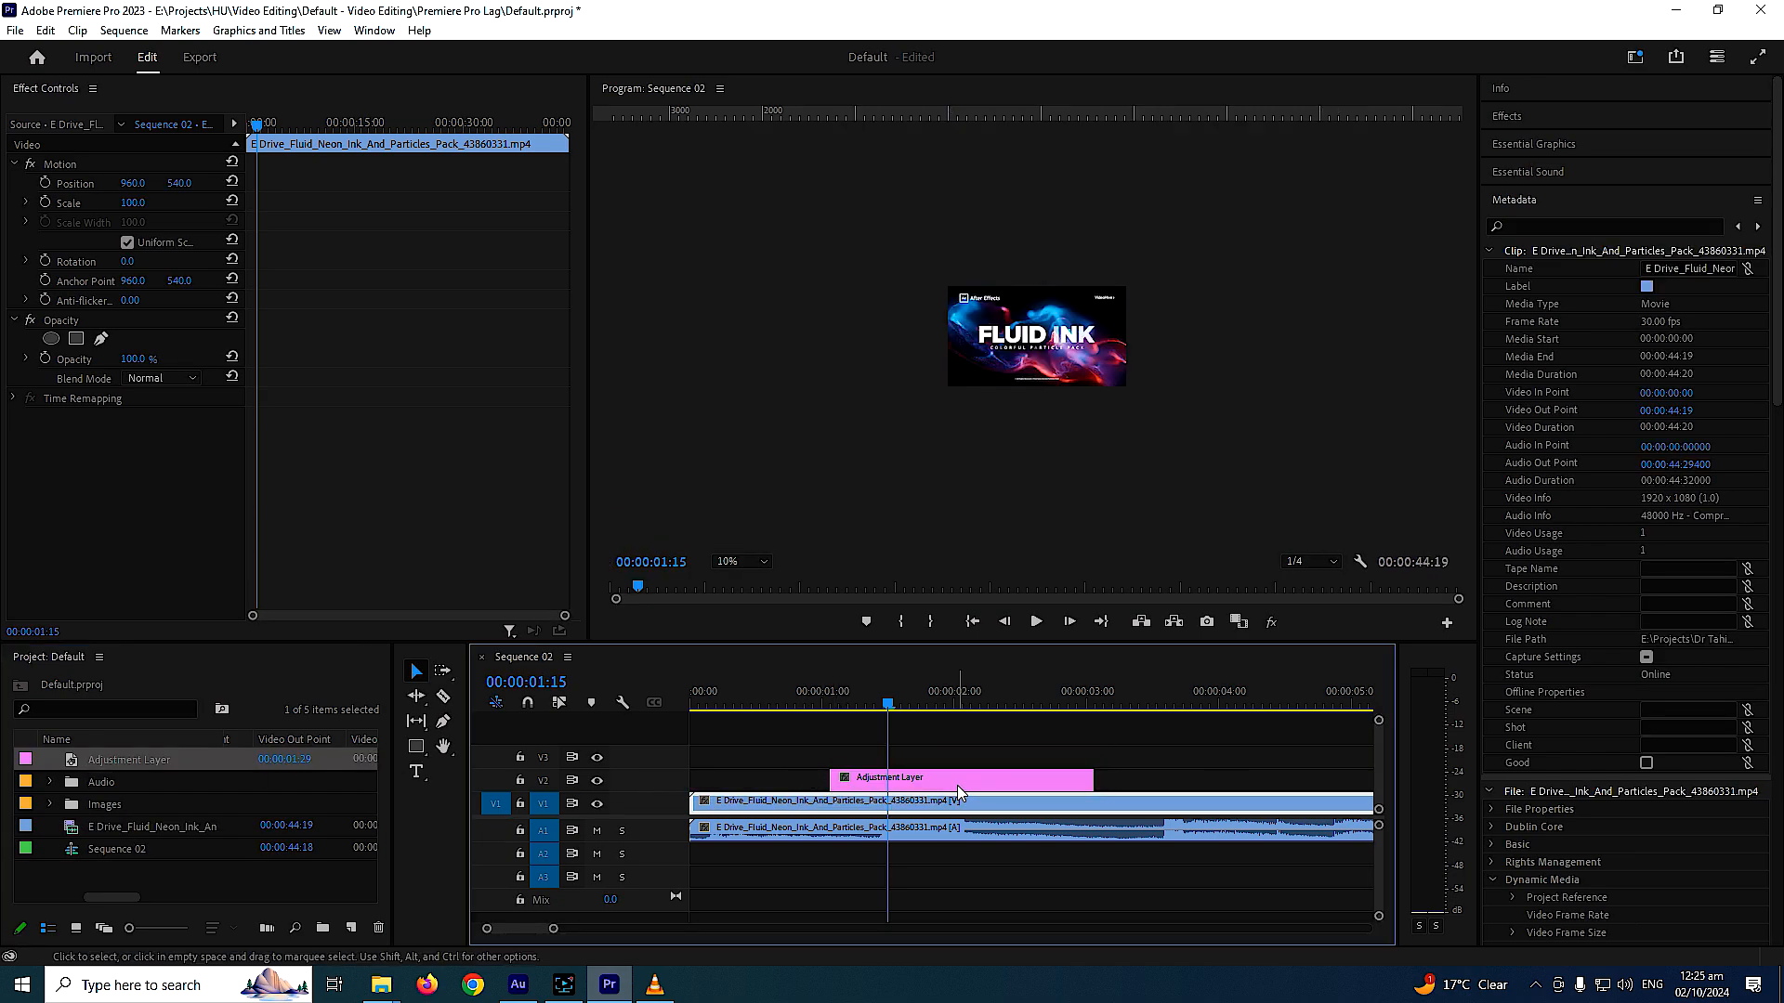
# Find the blur effects with the search term "blur" and apply Camera Blur to the adjustment layer on V2
pyautogui.click(876, 779)
pyautogui.click(1515, 117)
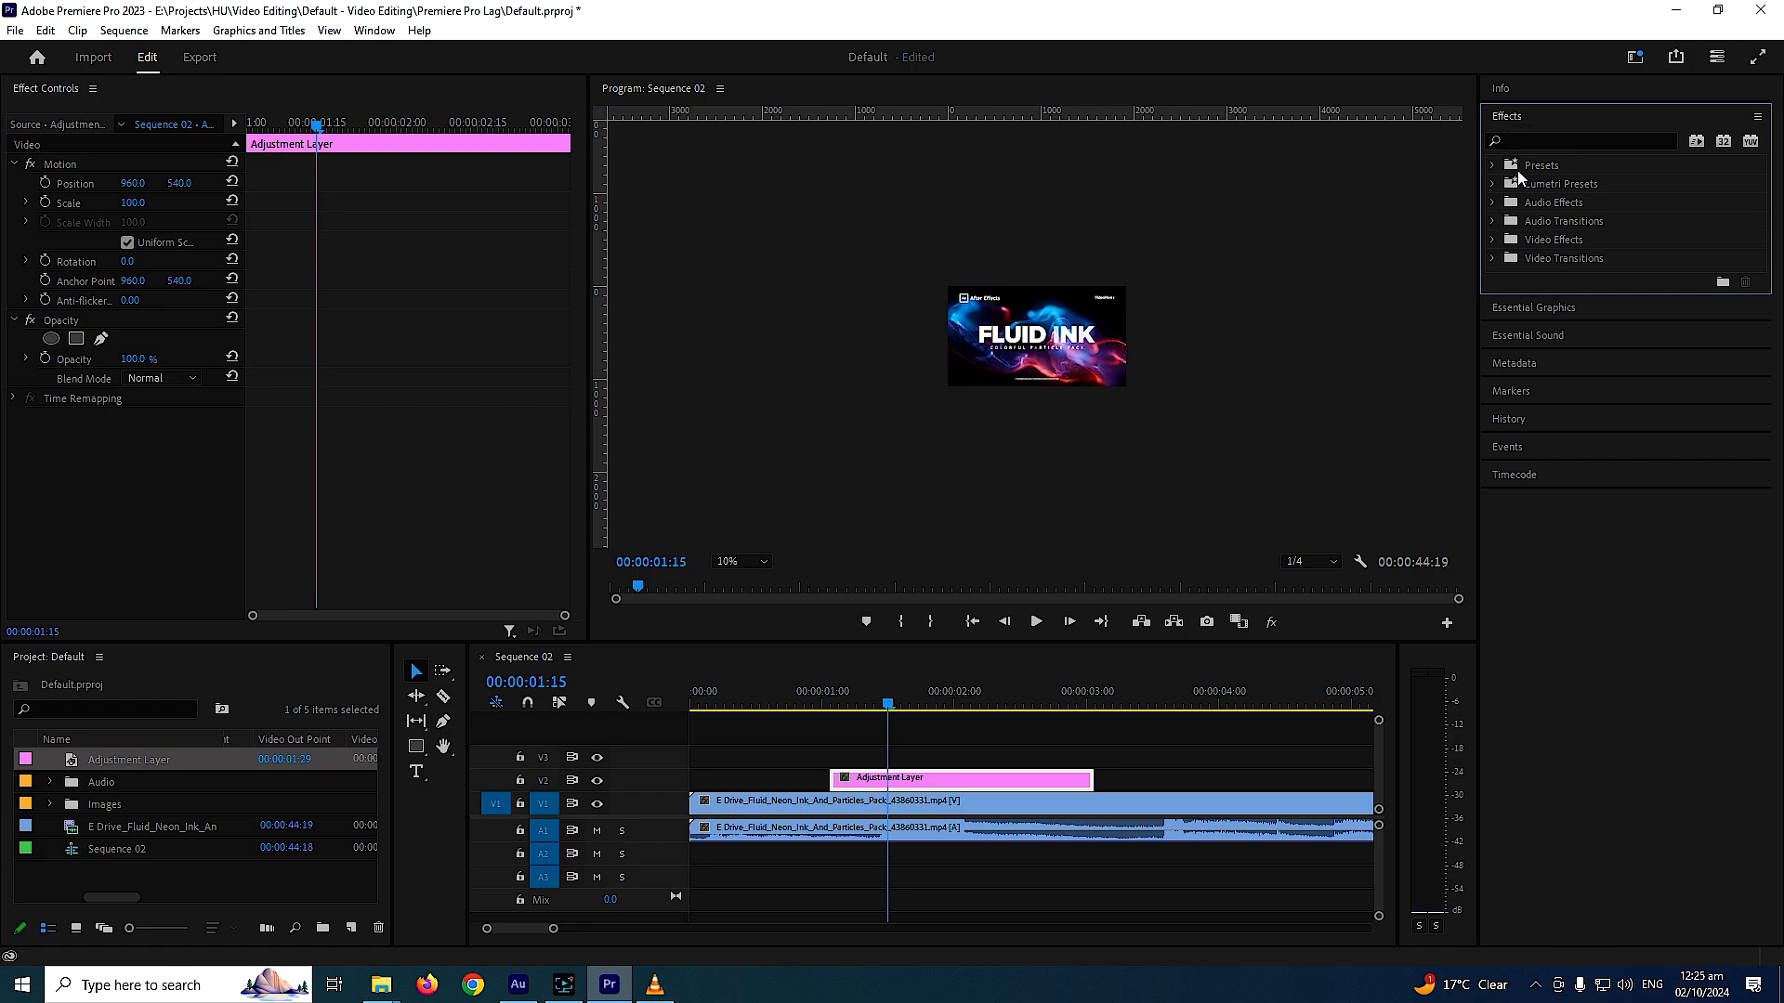
pyautogui.click(1531, 141)
pyautogui.write('blur')
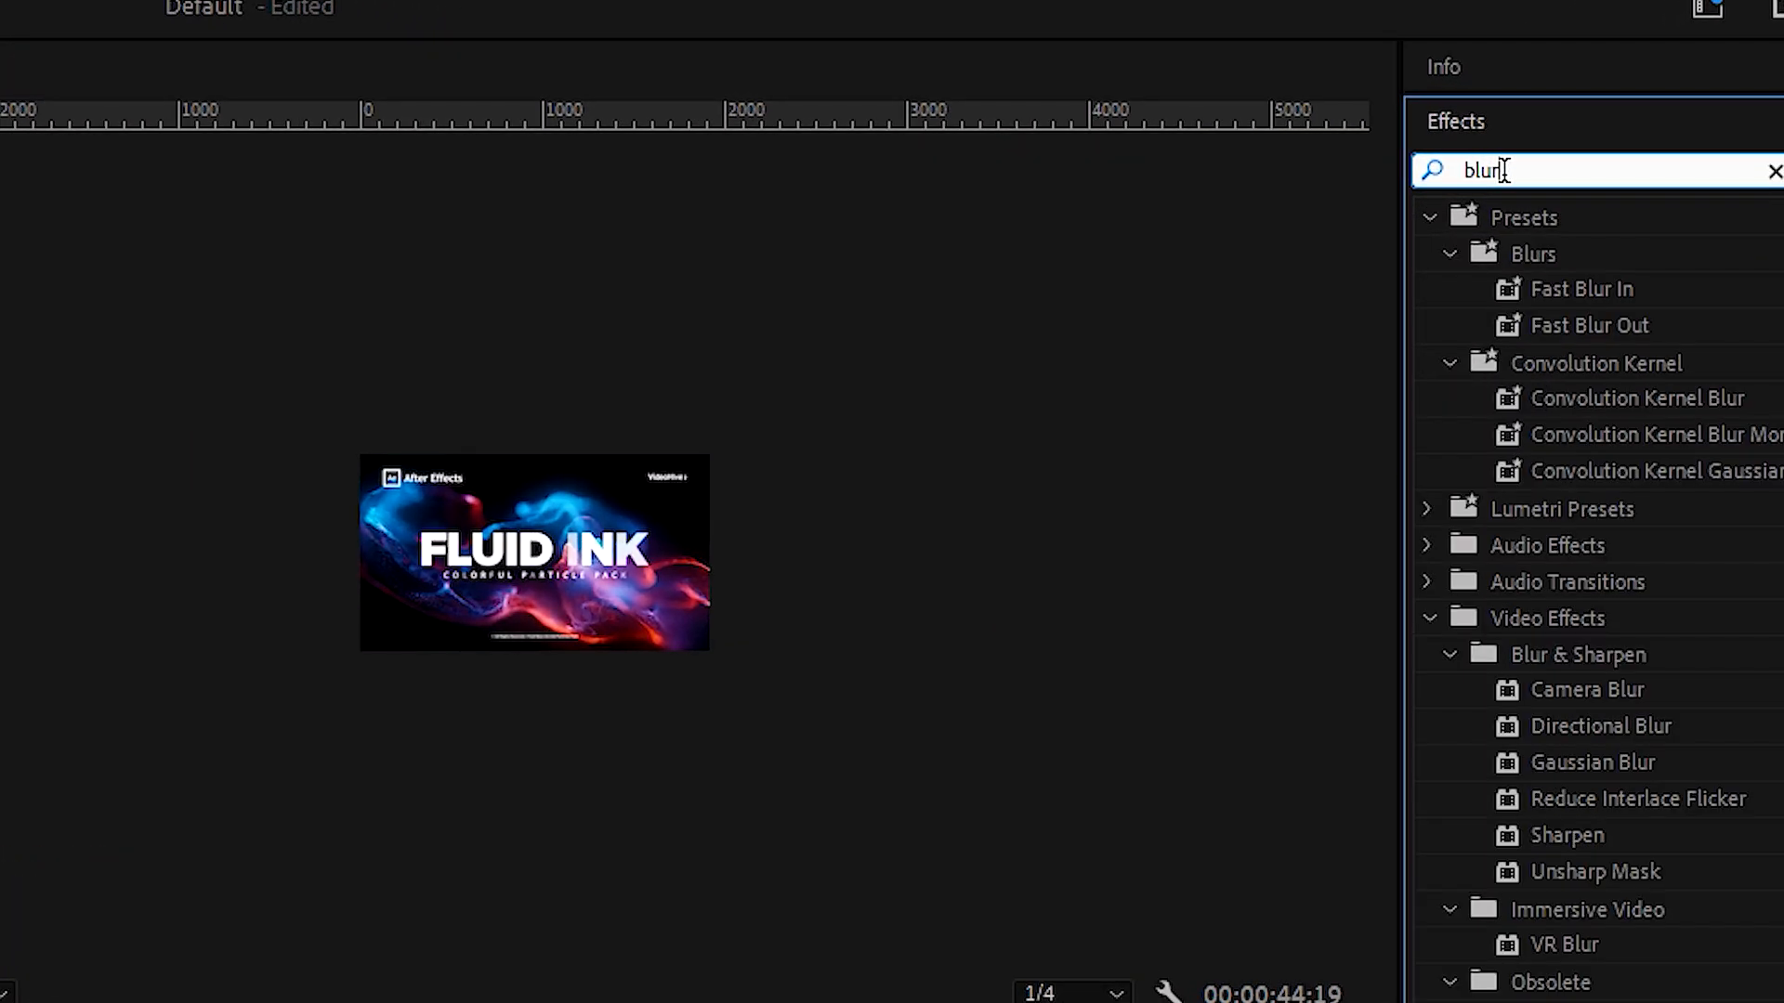
pyautogui.click(1573, 691)
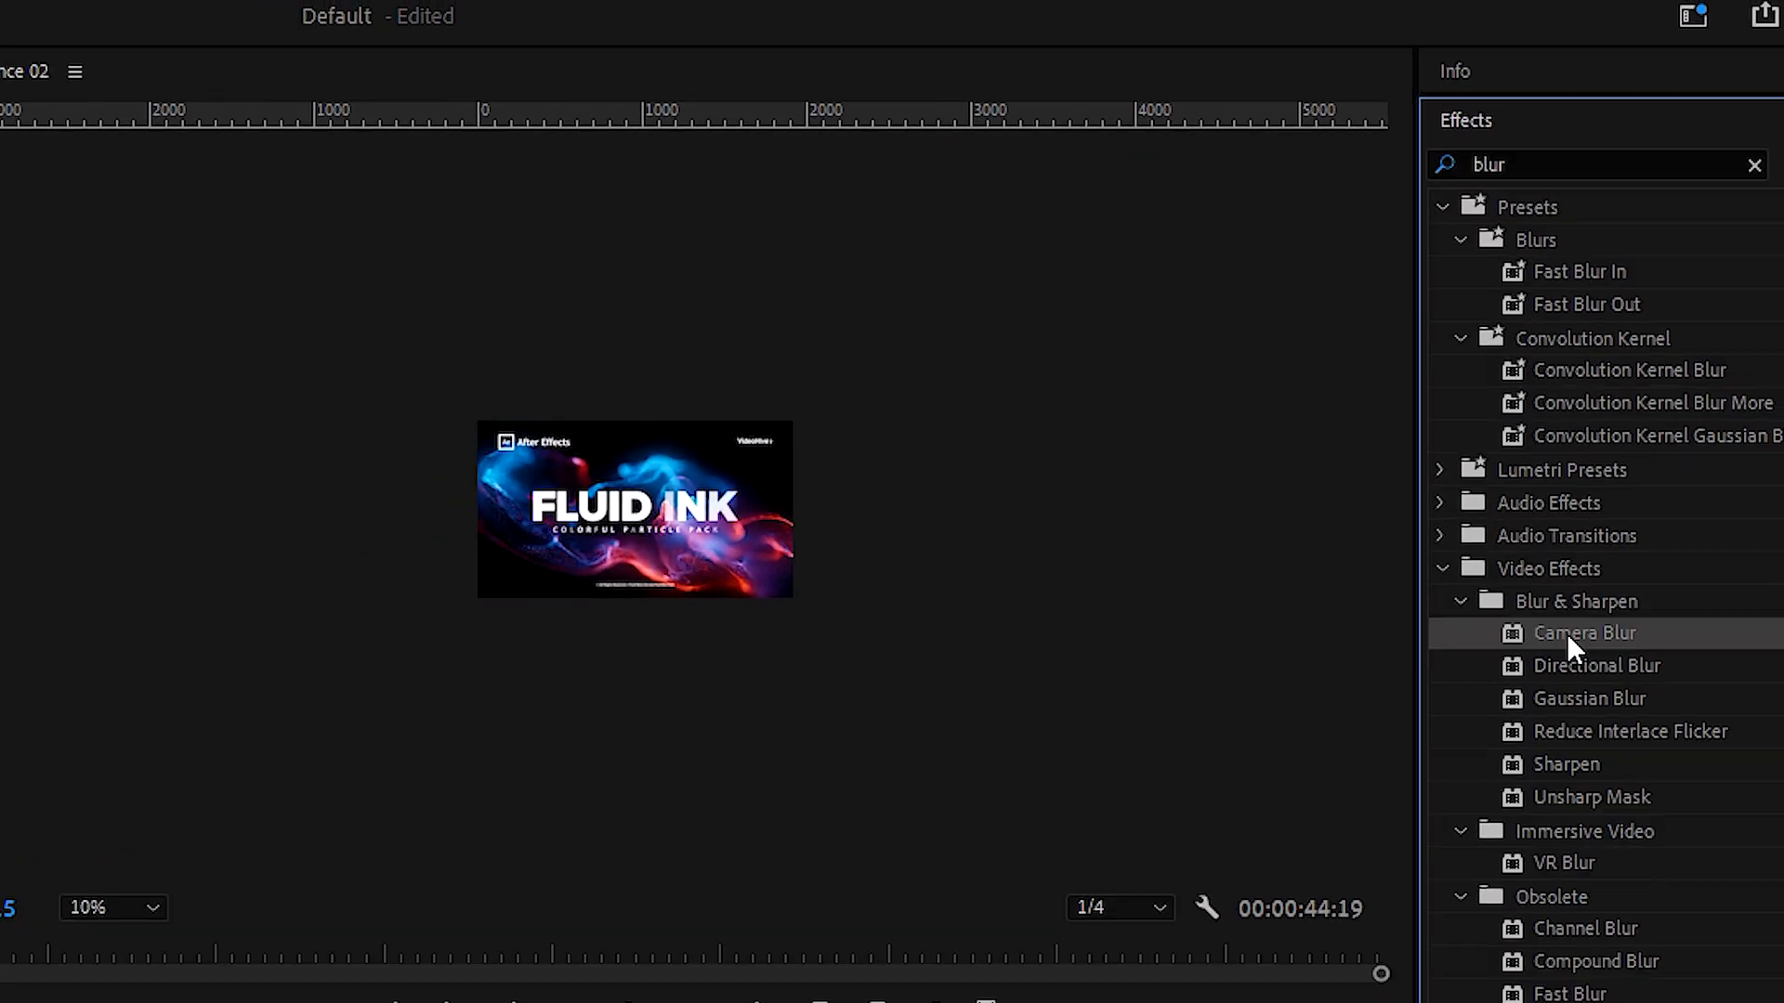
pyautogui.moveTo(1566, 633); pyautogui.dragTo(197, 539)
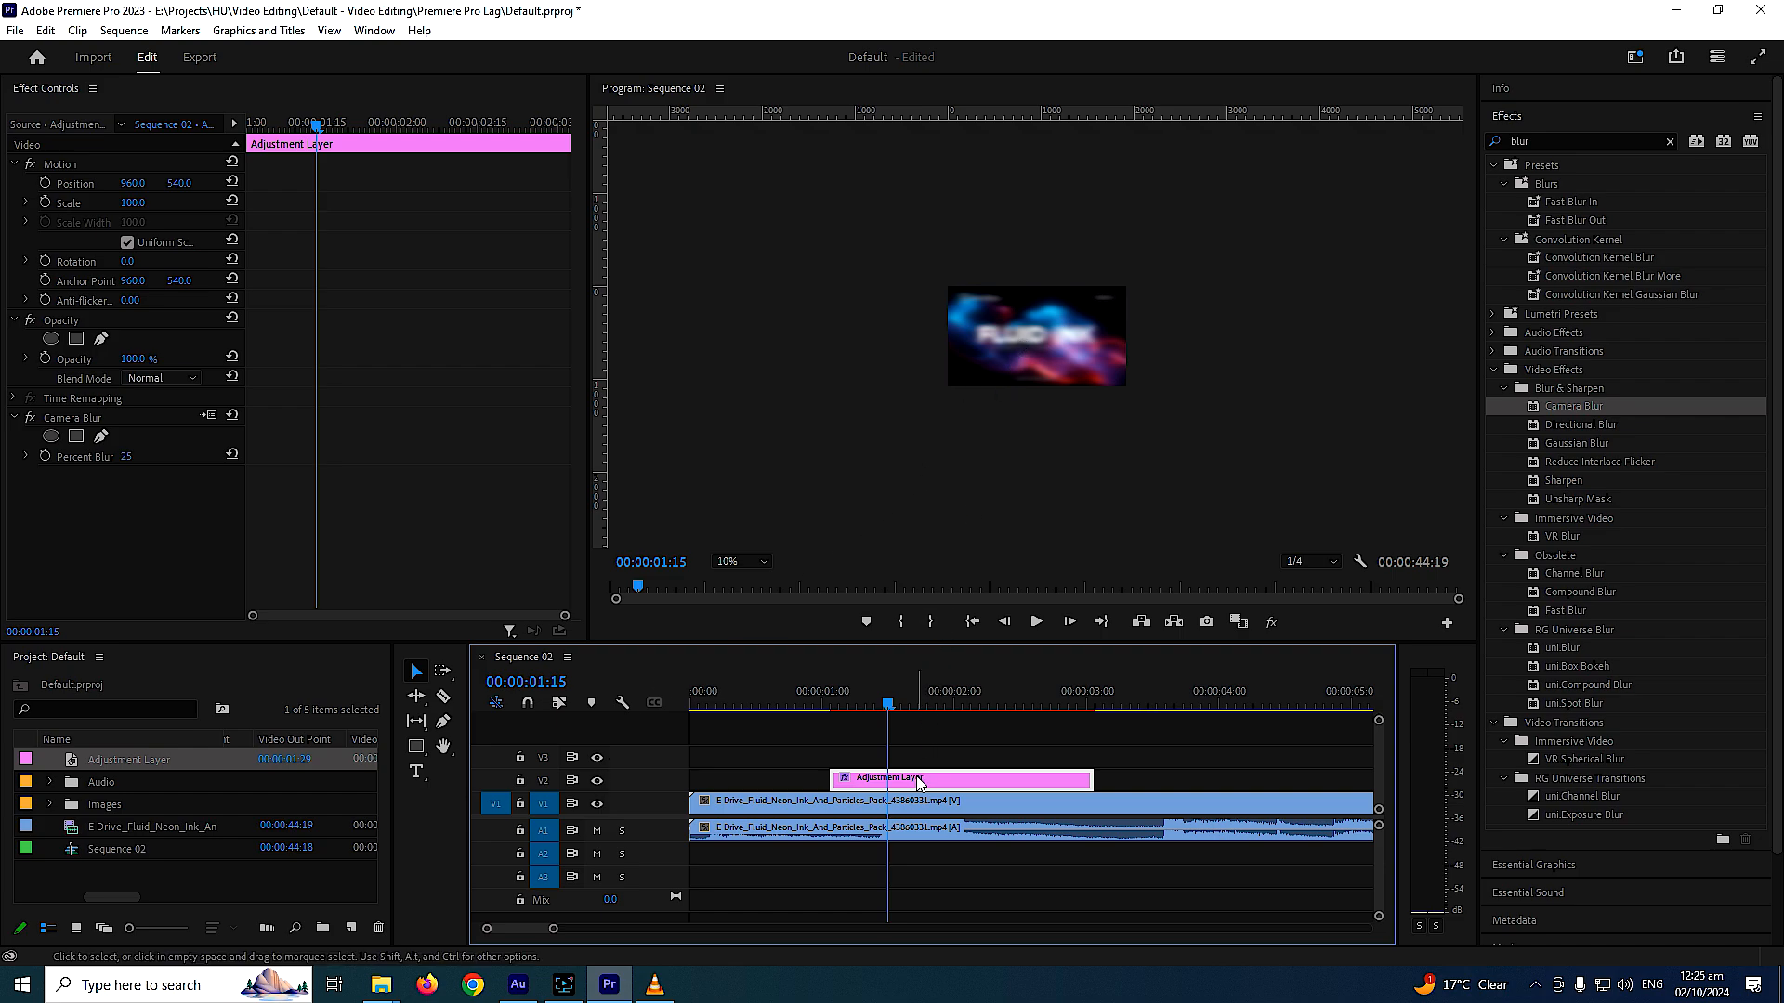
# Hide and show track V2 again, and mute all effects in the Program monitor with Global FX Mute
pyautogui.click(597, 783)
pyautogui.click(596, 785)
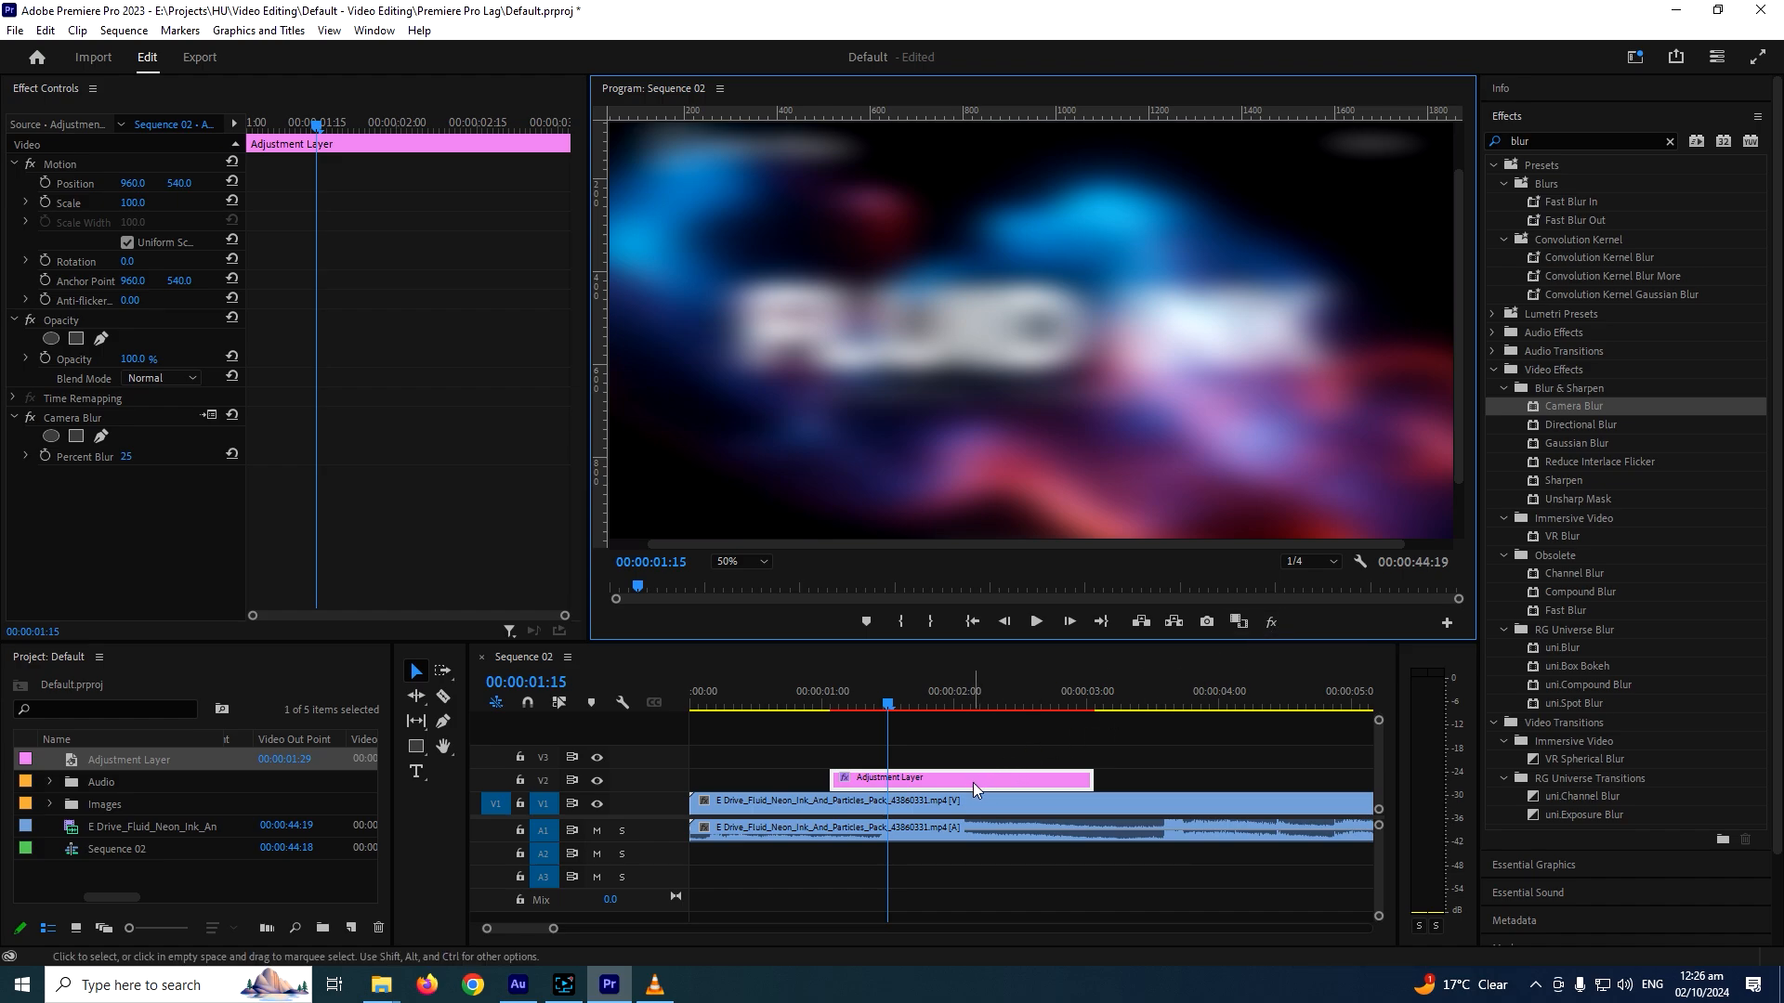
pyautogui.click(1271, 622)
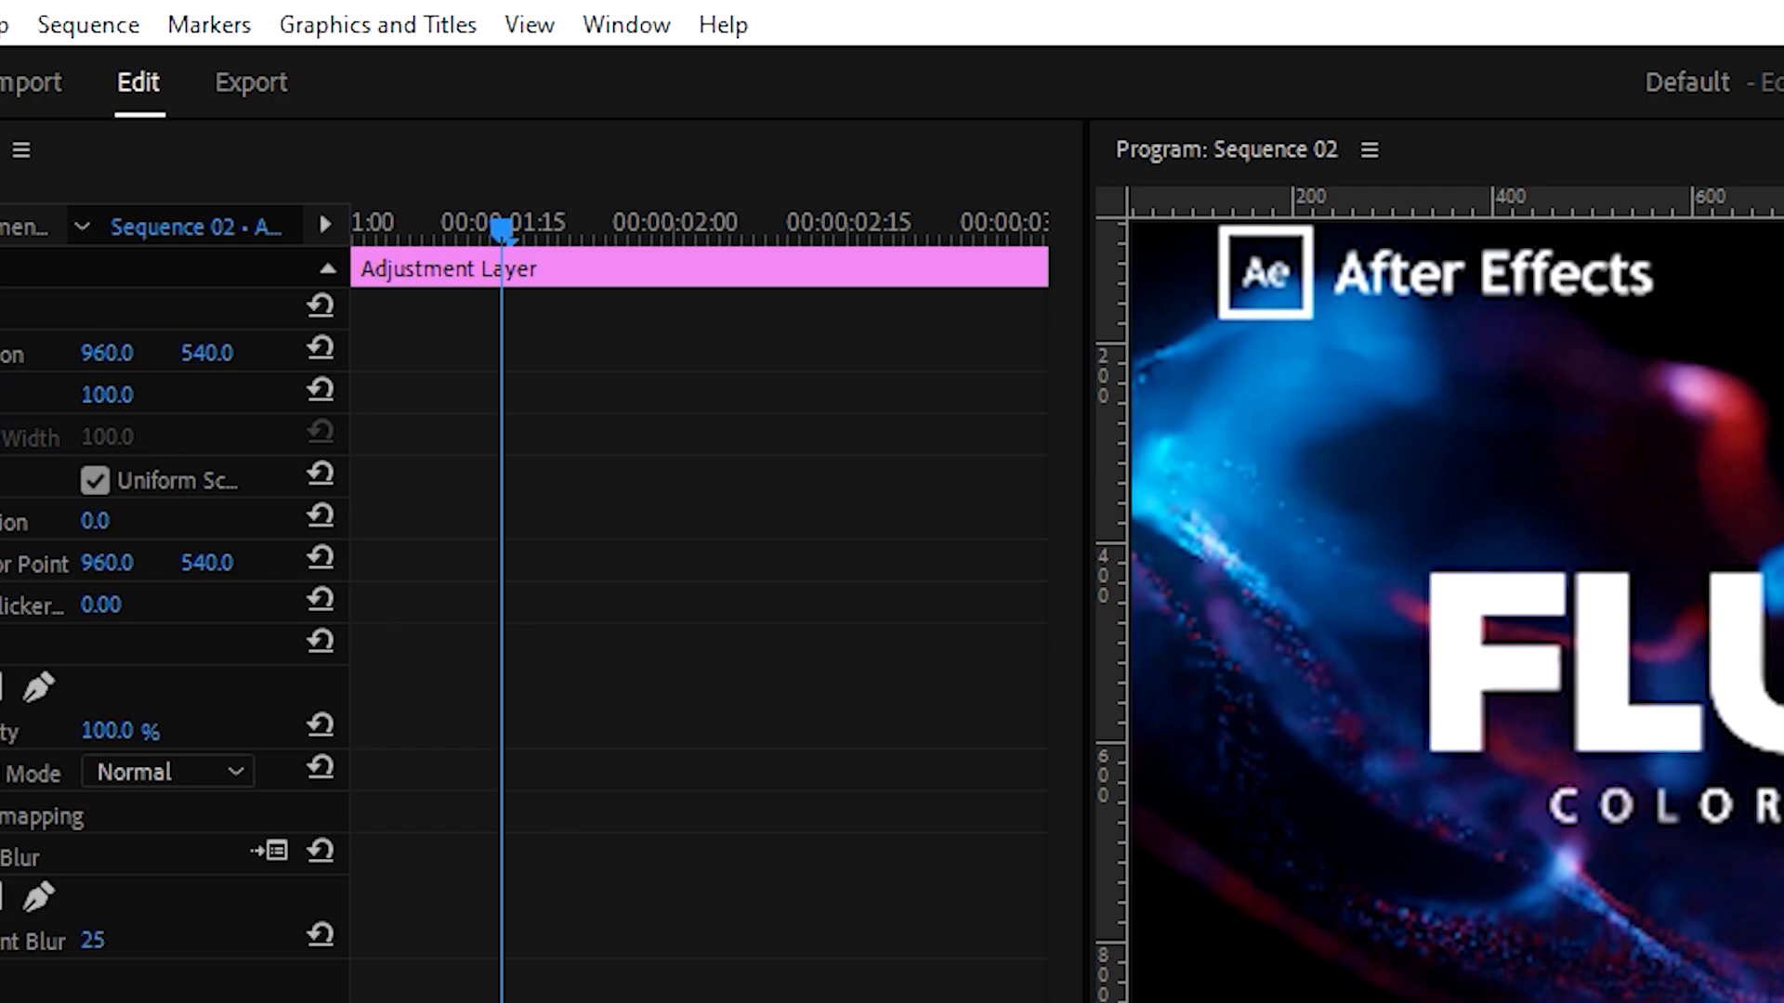
# Render the selected adjustment layer with Render Selection, stop playback and move the playhead to 00:00:01:23
pyautogui.click(79, 32)
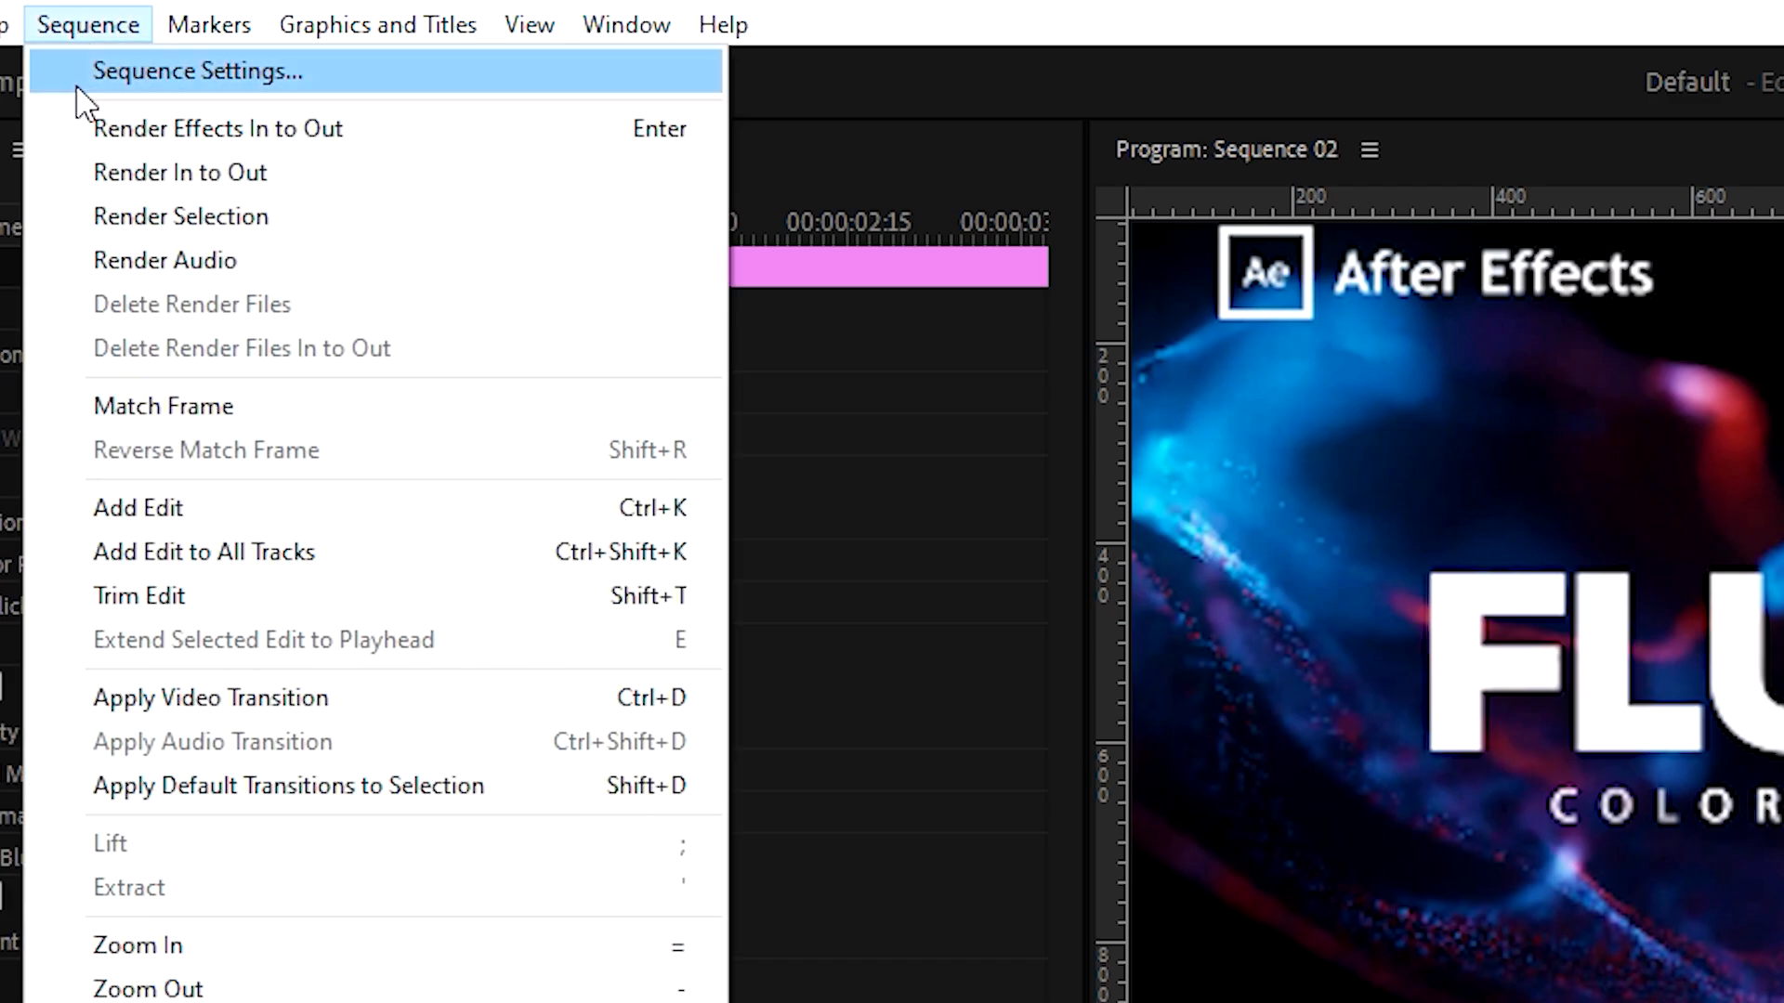
pyautogui.click(131, 217)
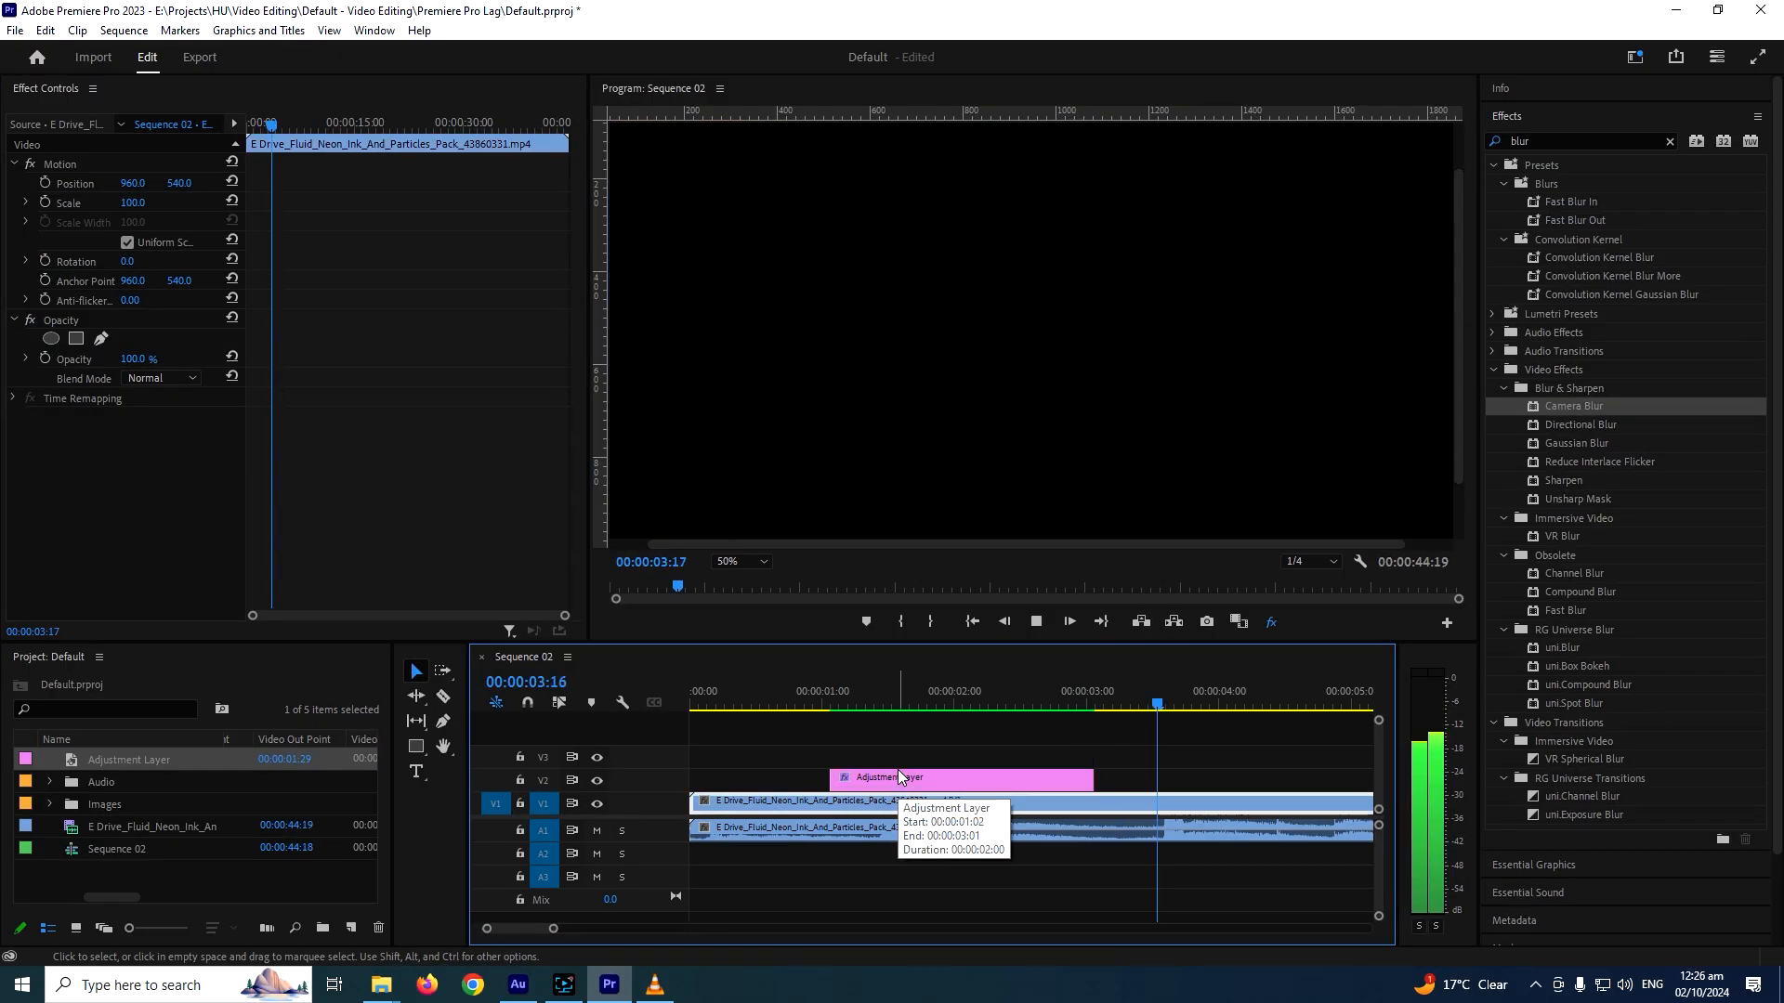
pyautogui.click(1015, 806)
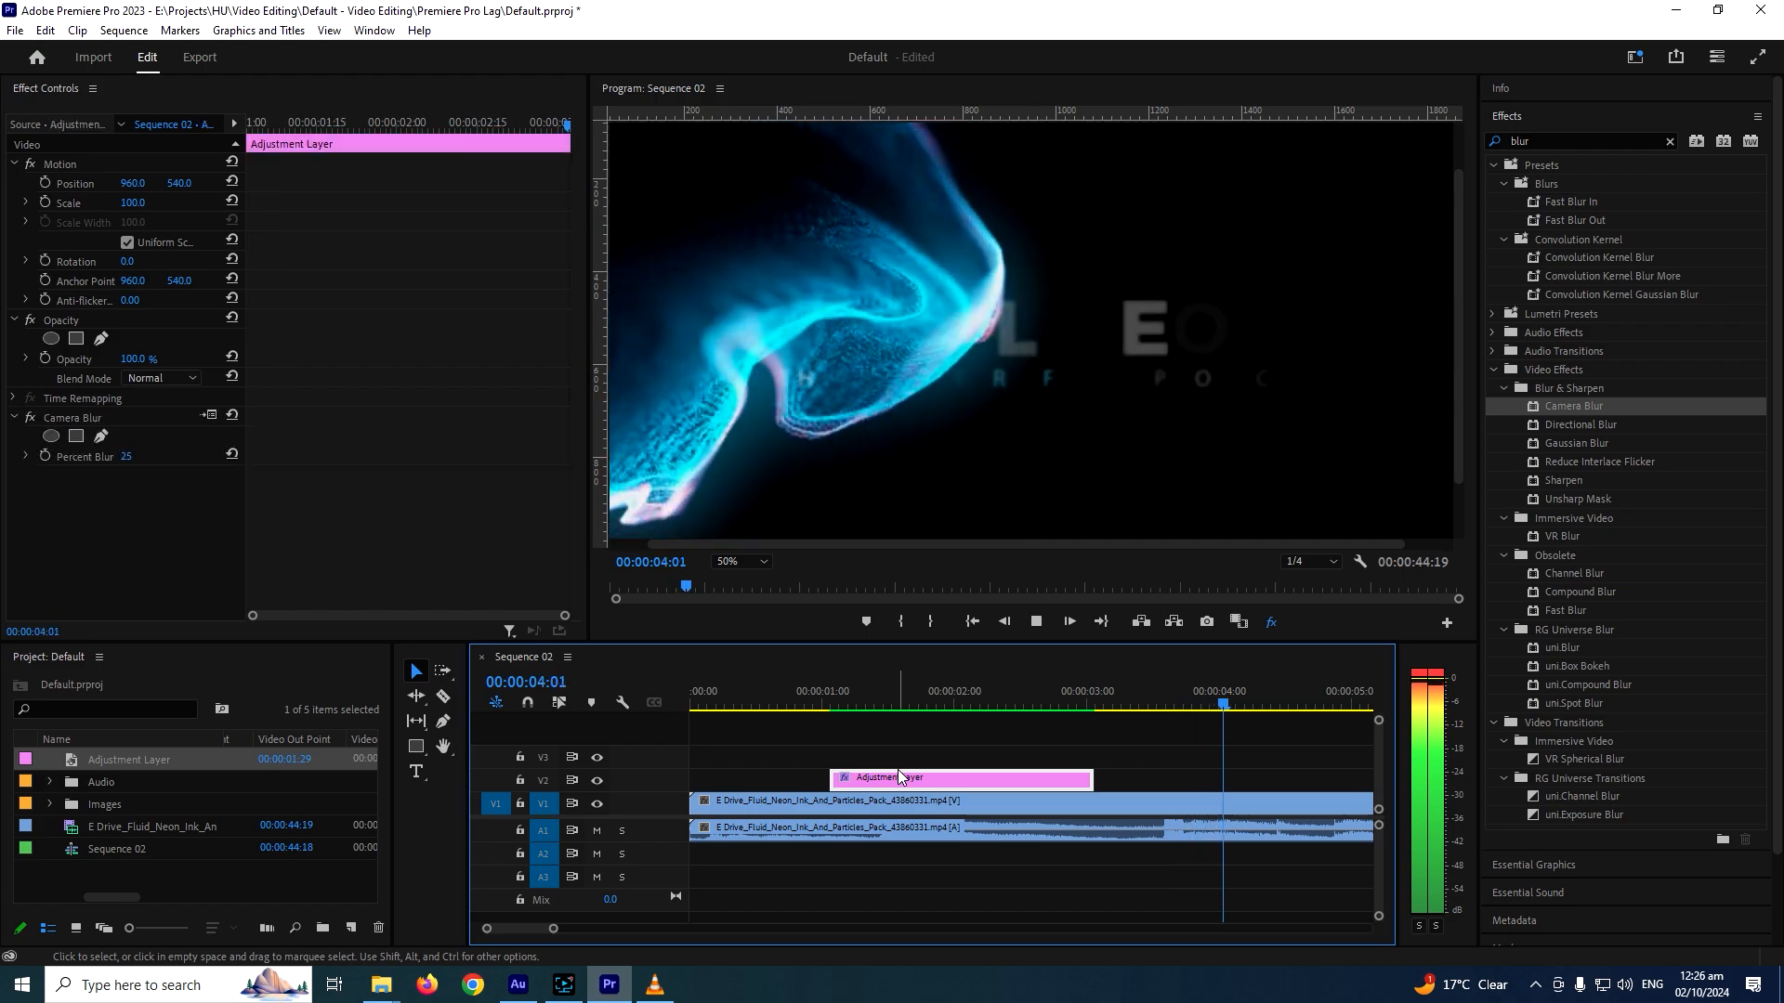
pyautogui.press('space')
pyautogui.click(923, 698)
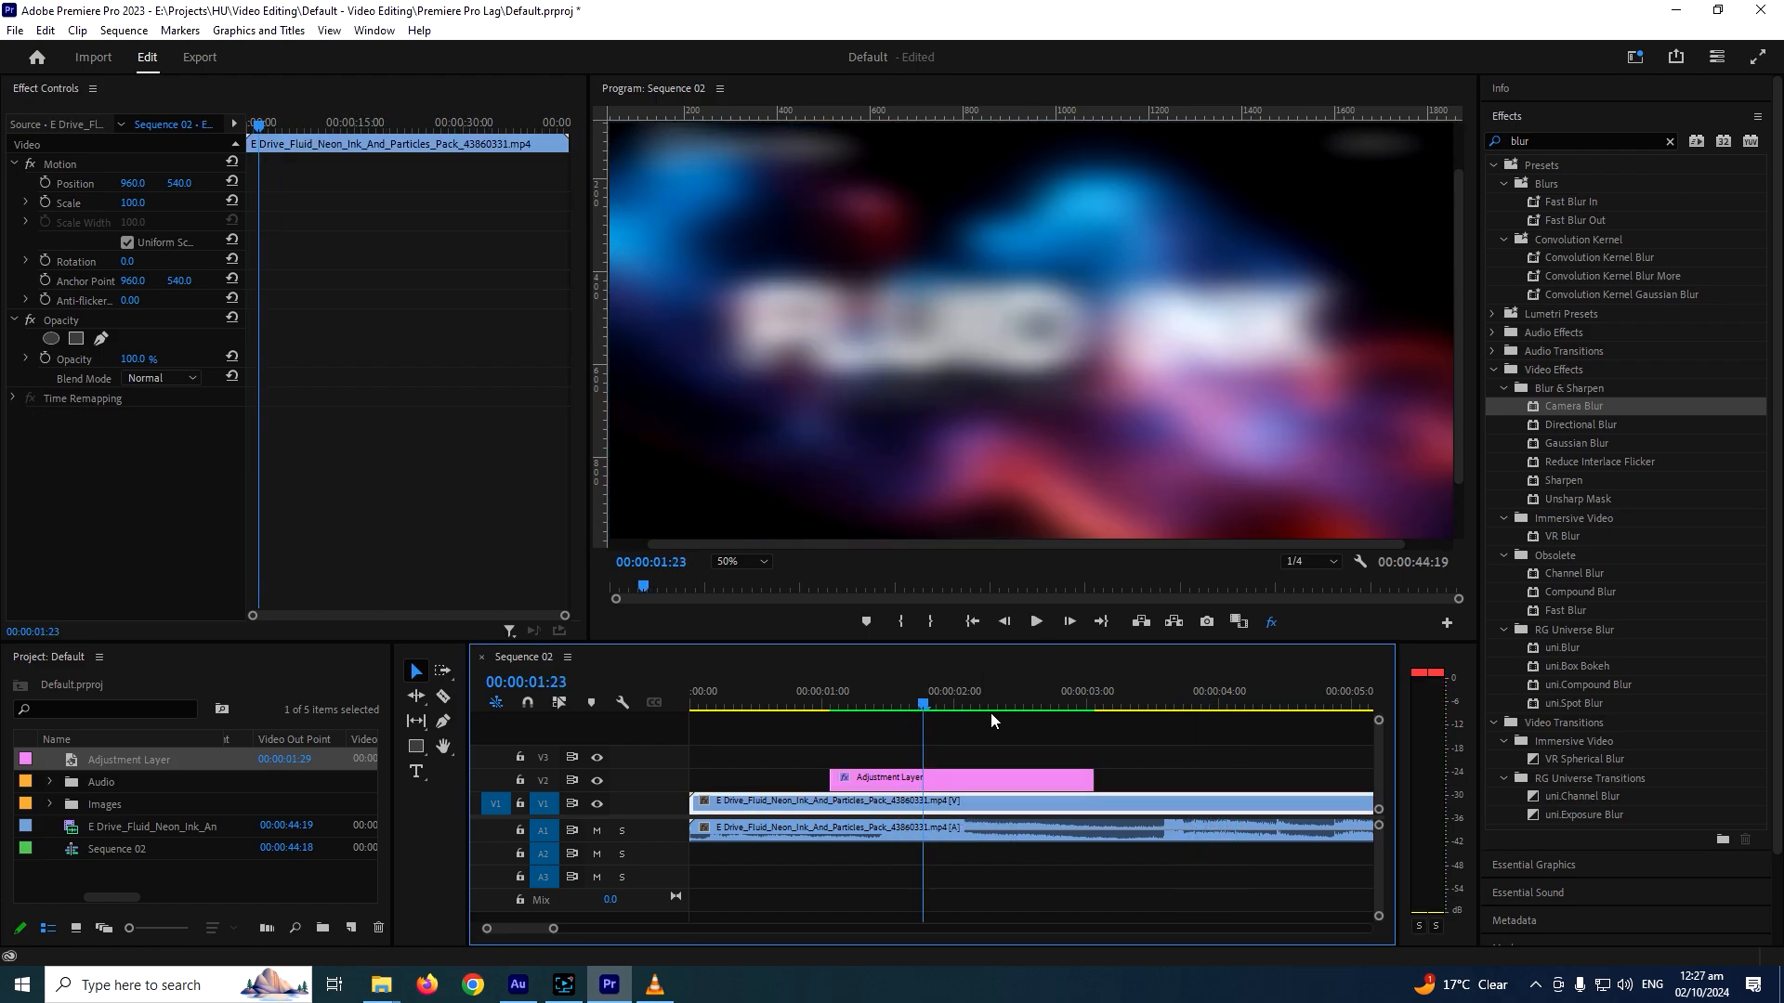
# Turn off Global FX Mute, and scrub to 00:00:01:28 with track V2 hidden
pyautogui.click(1268, 627)
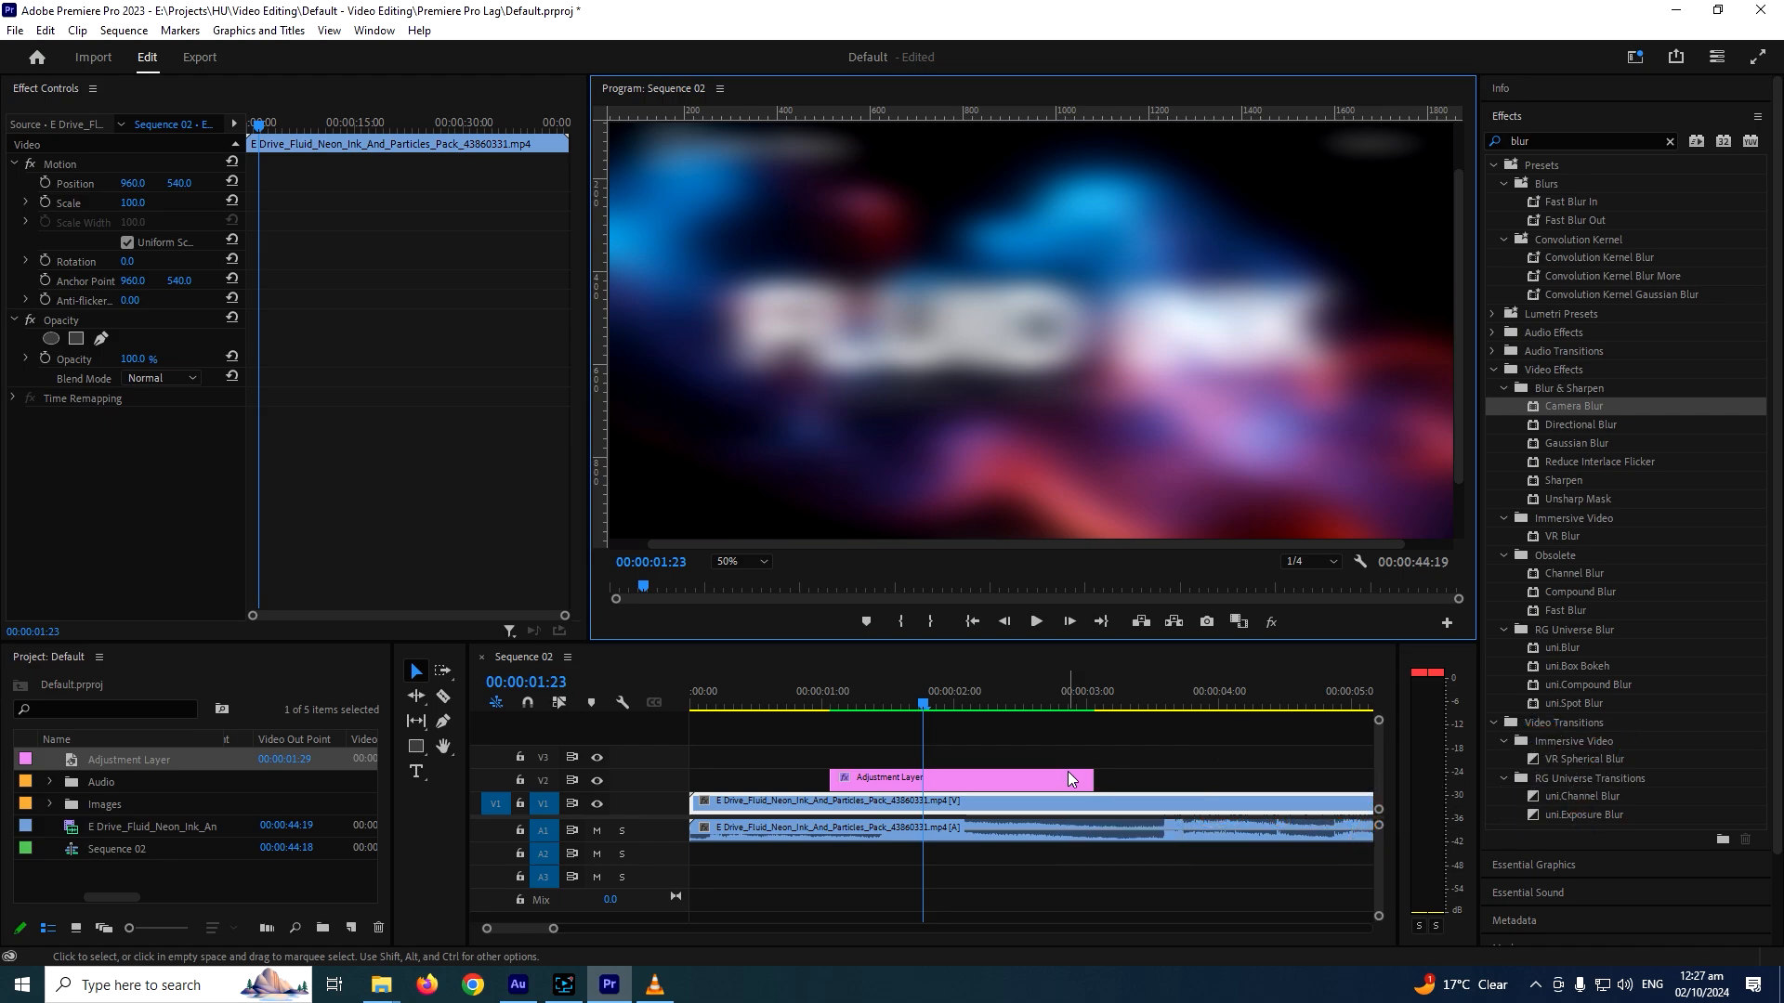
pyautogui.click(597, 781)
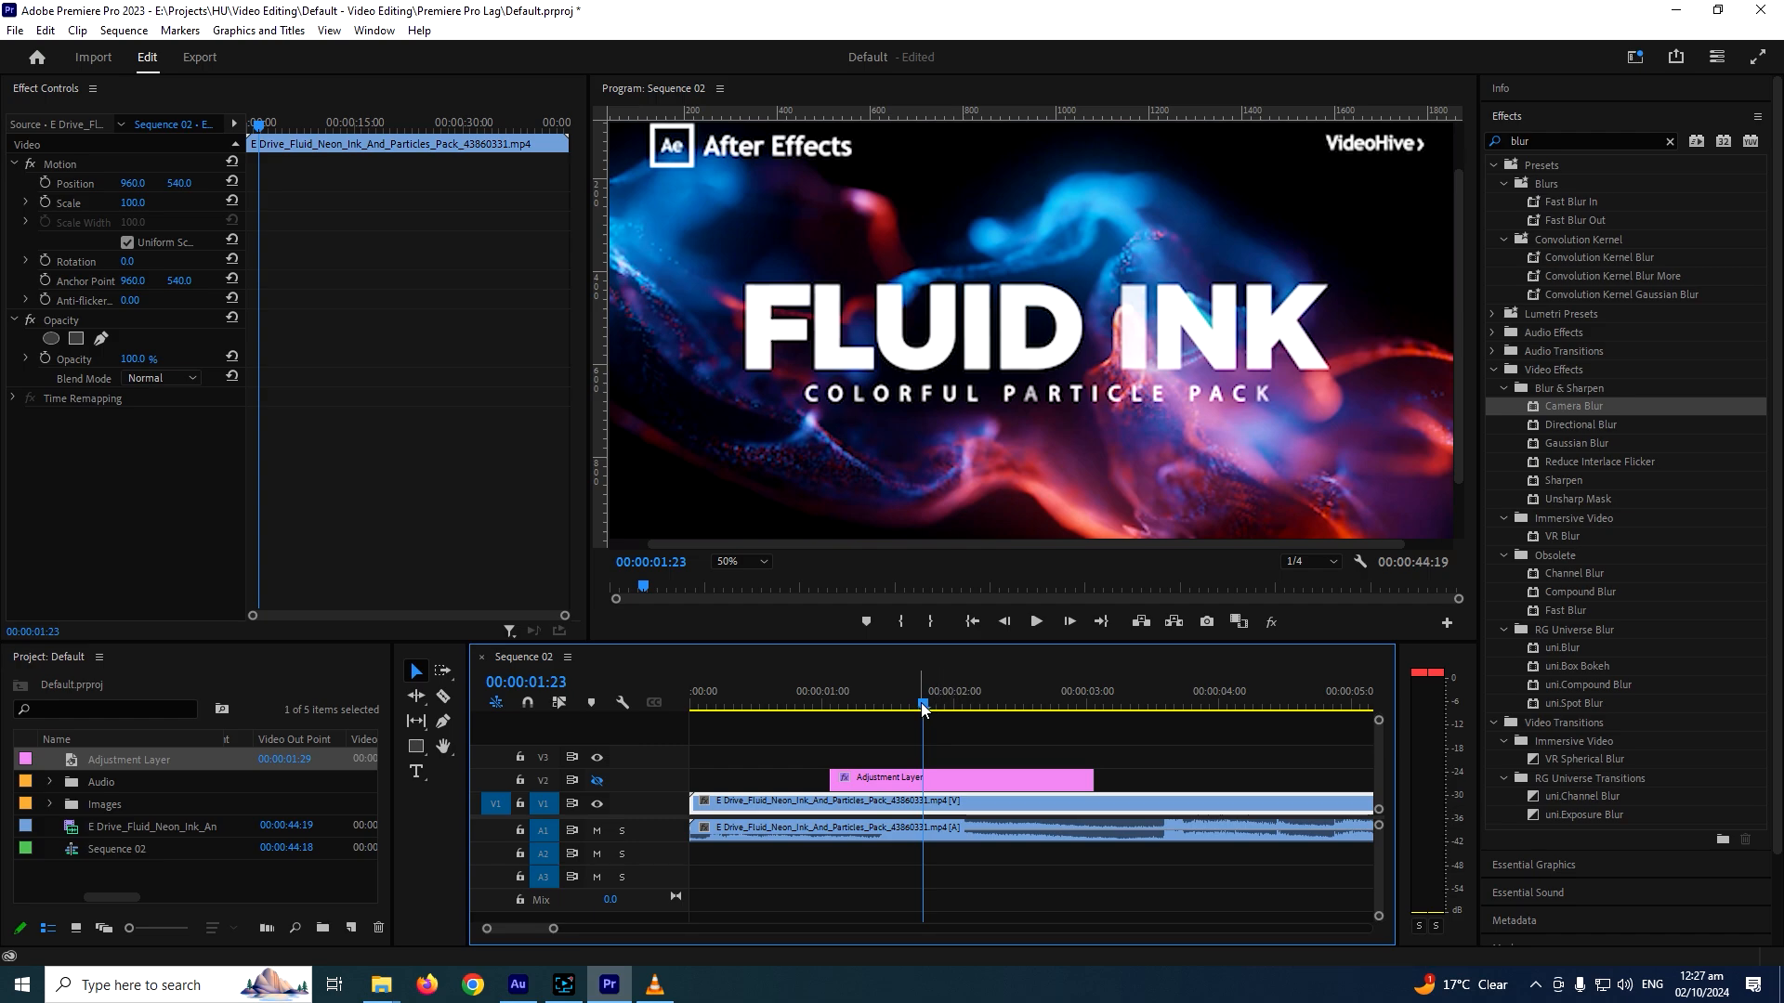
pyautogui.moveTo(922, 708)
pyautogui.mouseDown()
pyautogui.moveTo(1011, 712)
pyautogui.moveTo(943, 715)
pyautogui.mouseUp()
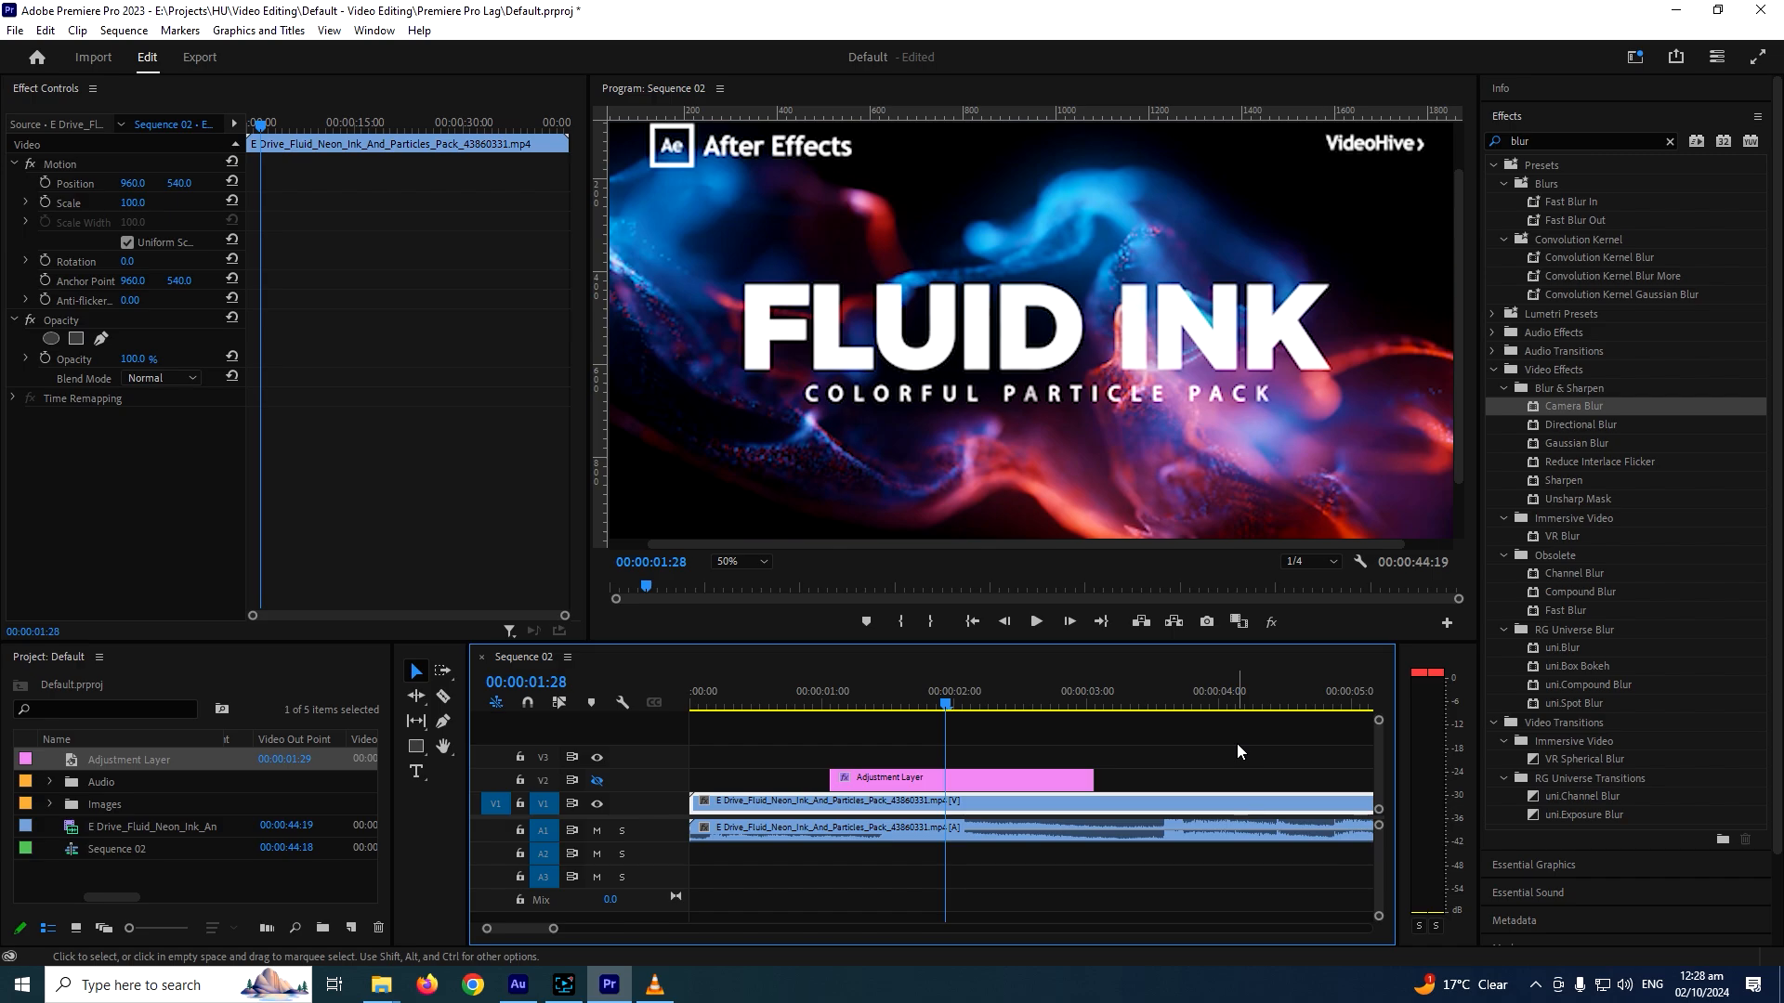
# Add the Toggle Proxies control to the Program monitor's transport controls, and switch proxies on and off again
pyautogui.click(1447, 621)
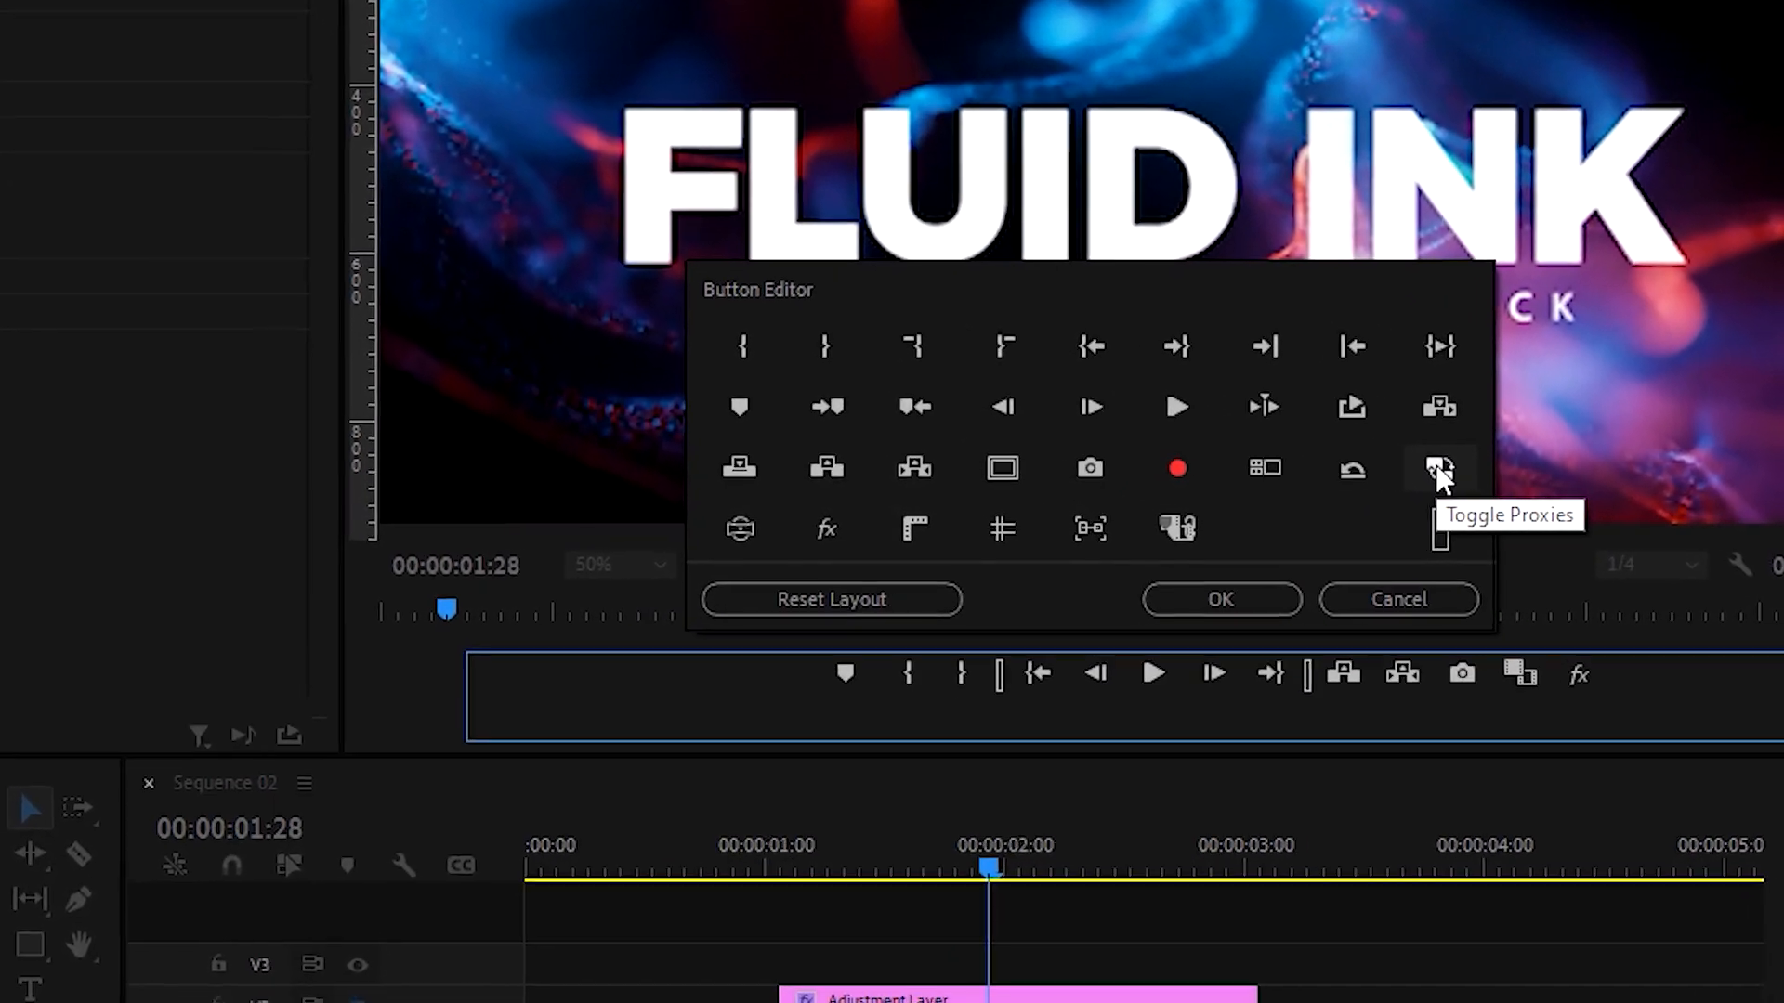
pyautogui.moveTo(1252, 479); pyautogui.dragTo(1292, 571)
pyautogui.moveTo(1565, 616); pyautogui.dragTo(1721, 697)
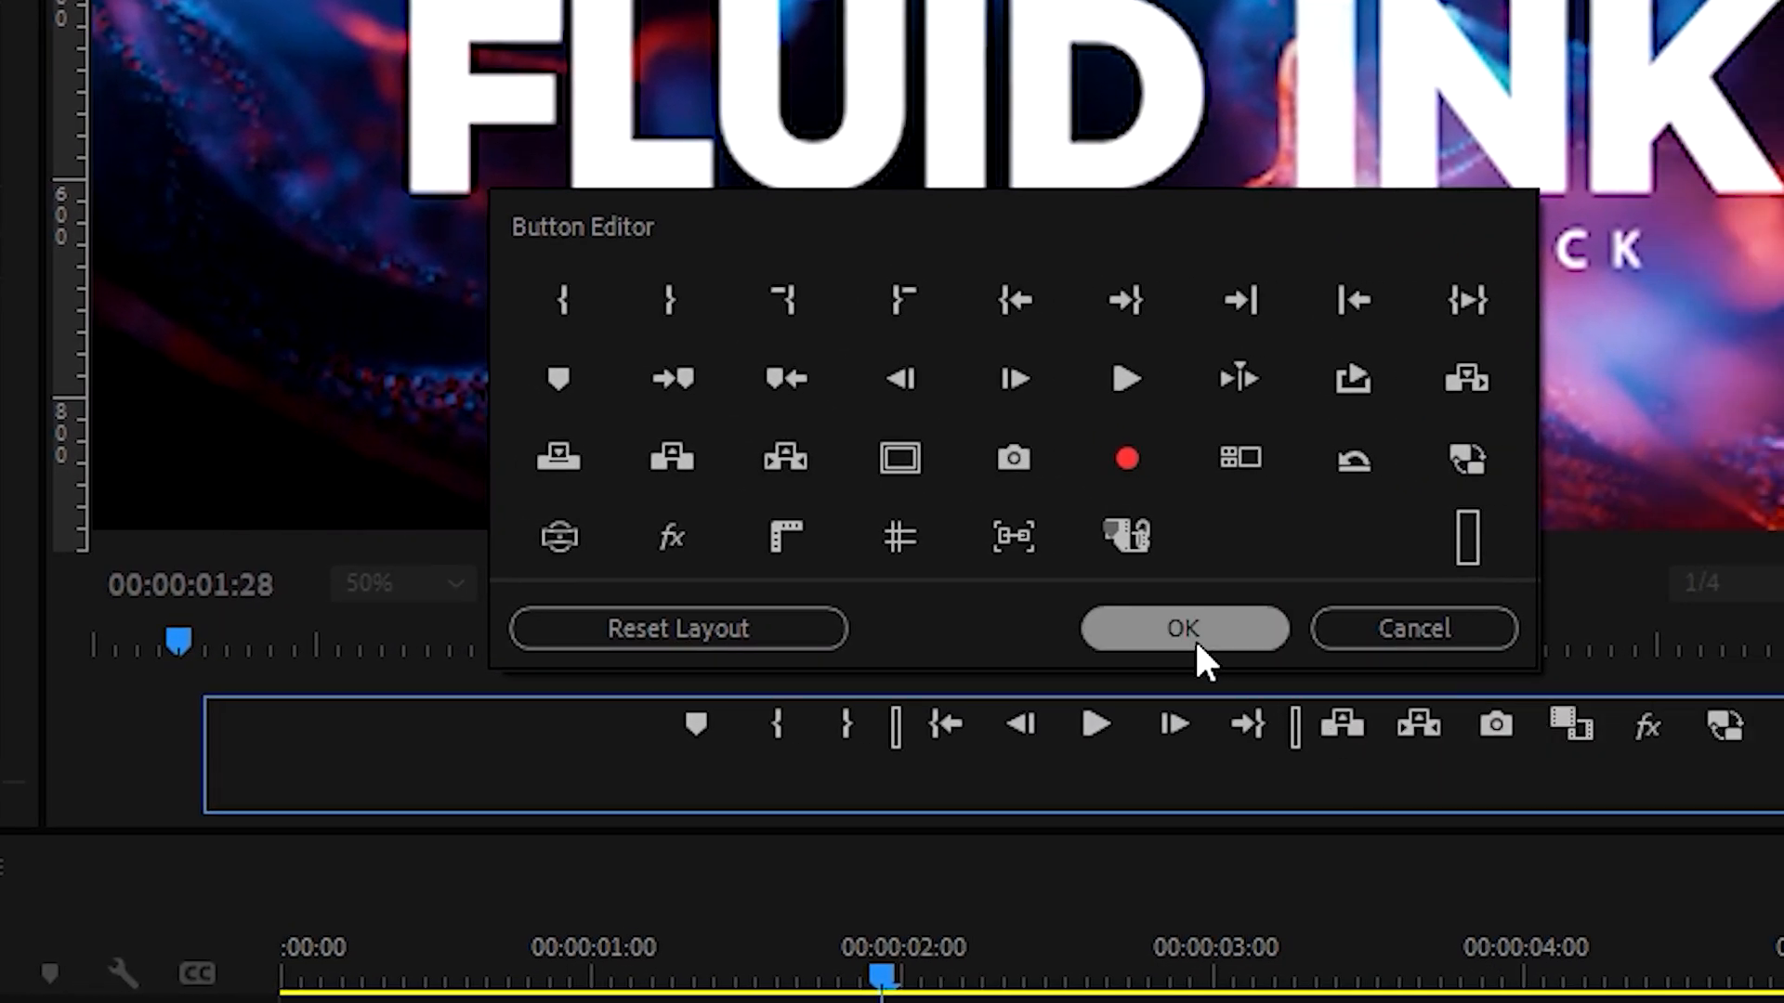
pyautogui.click(1193, 637)
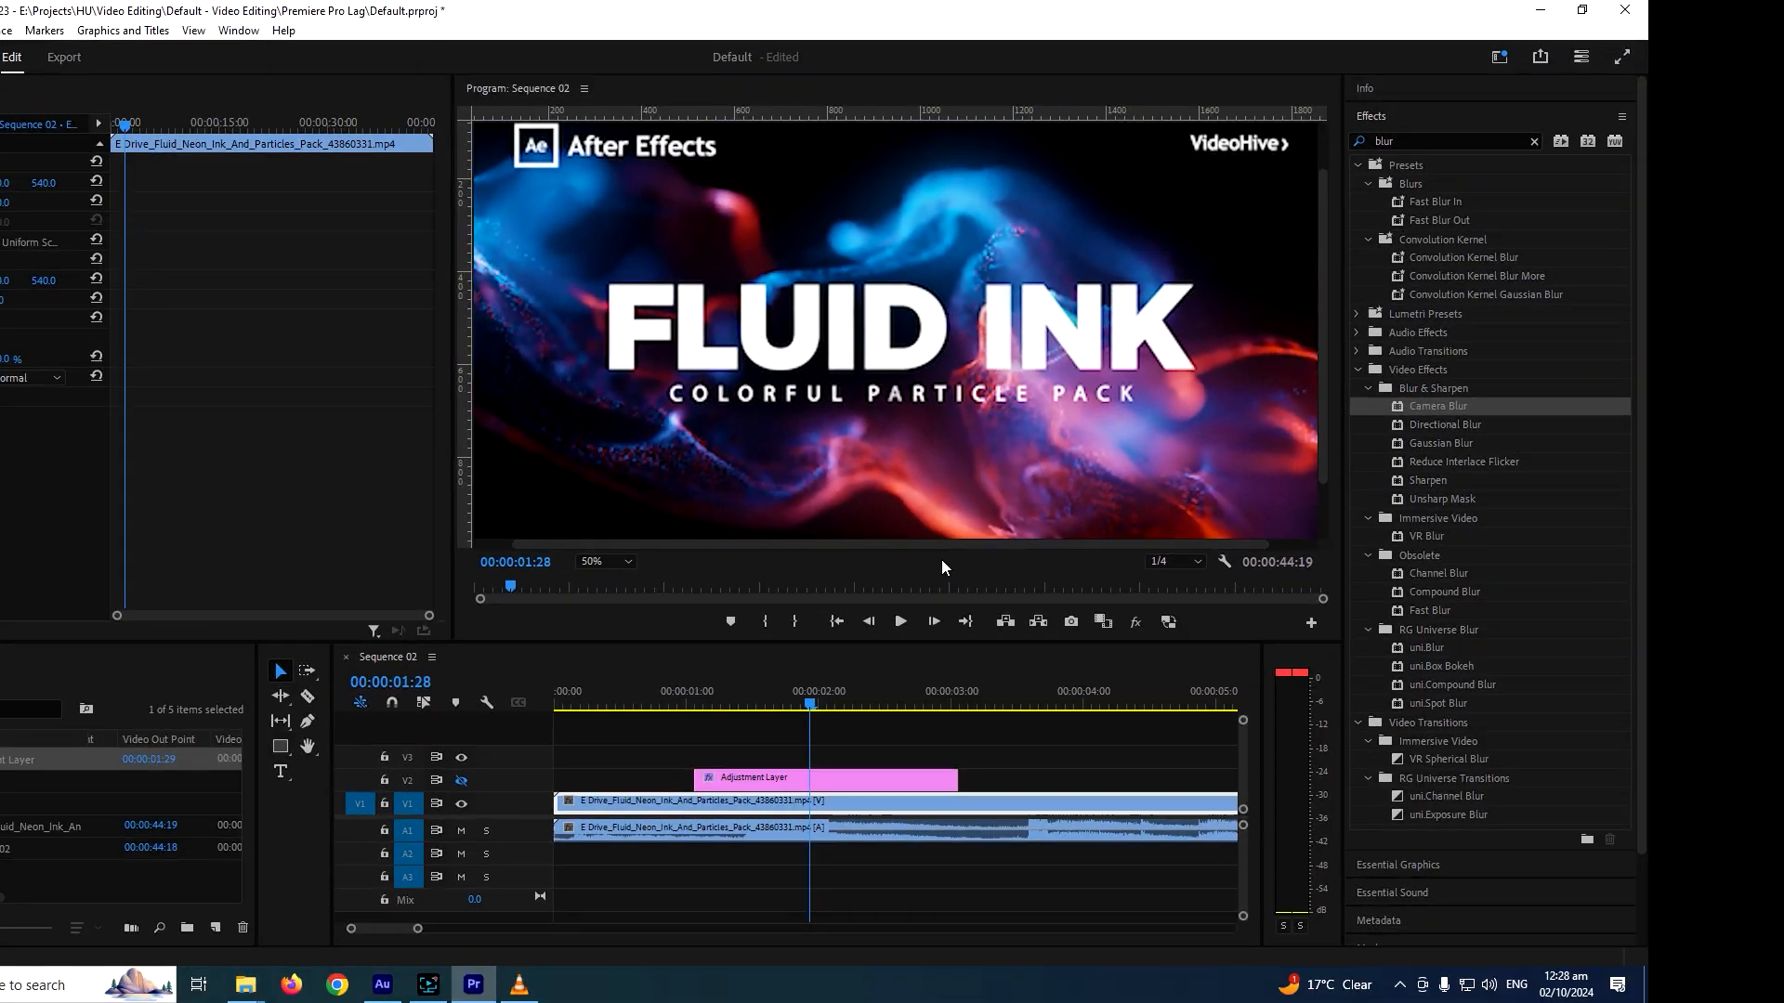
pyautogui.click(1169, 622)
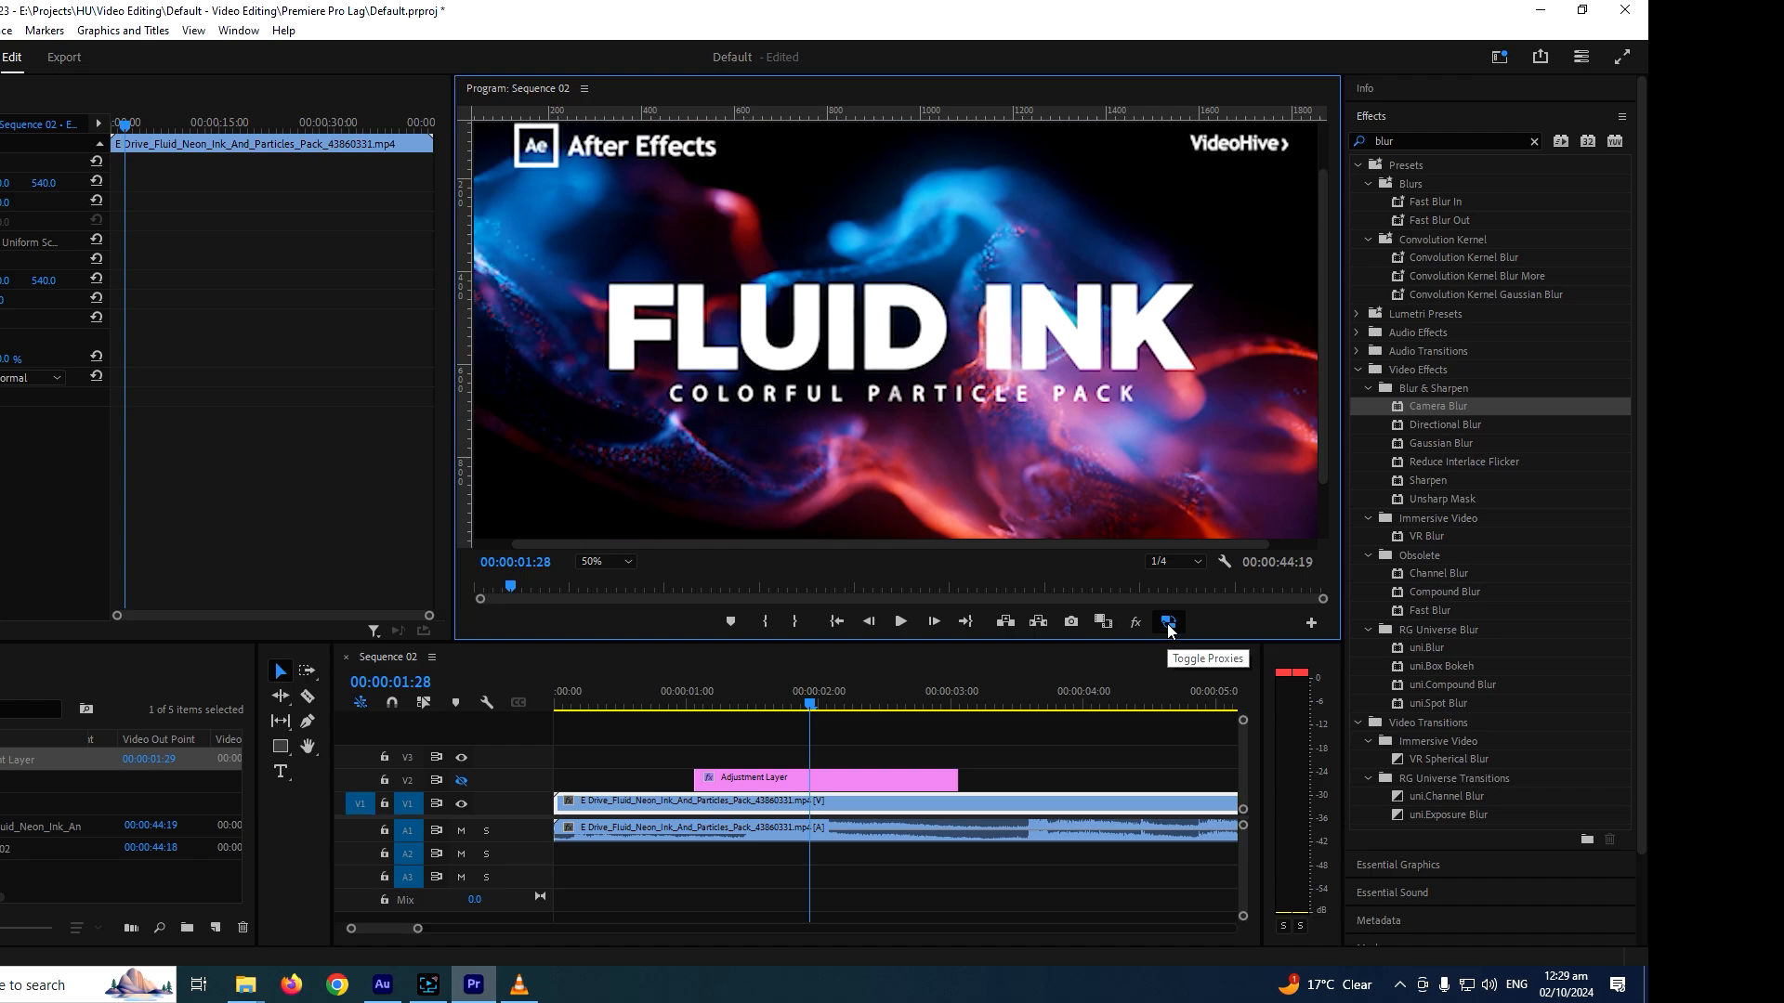
pyautogui.click(1168, 628)
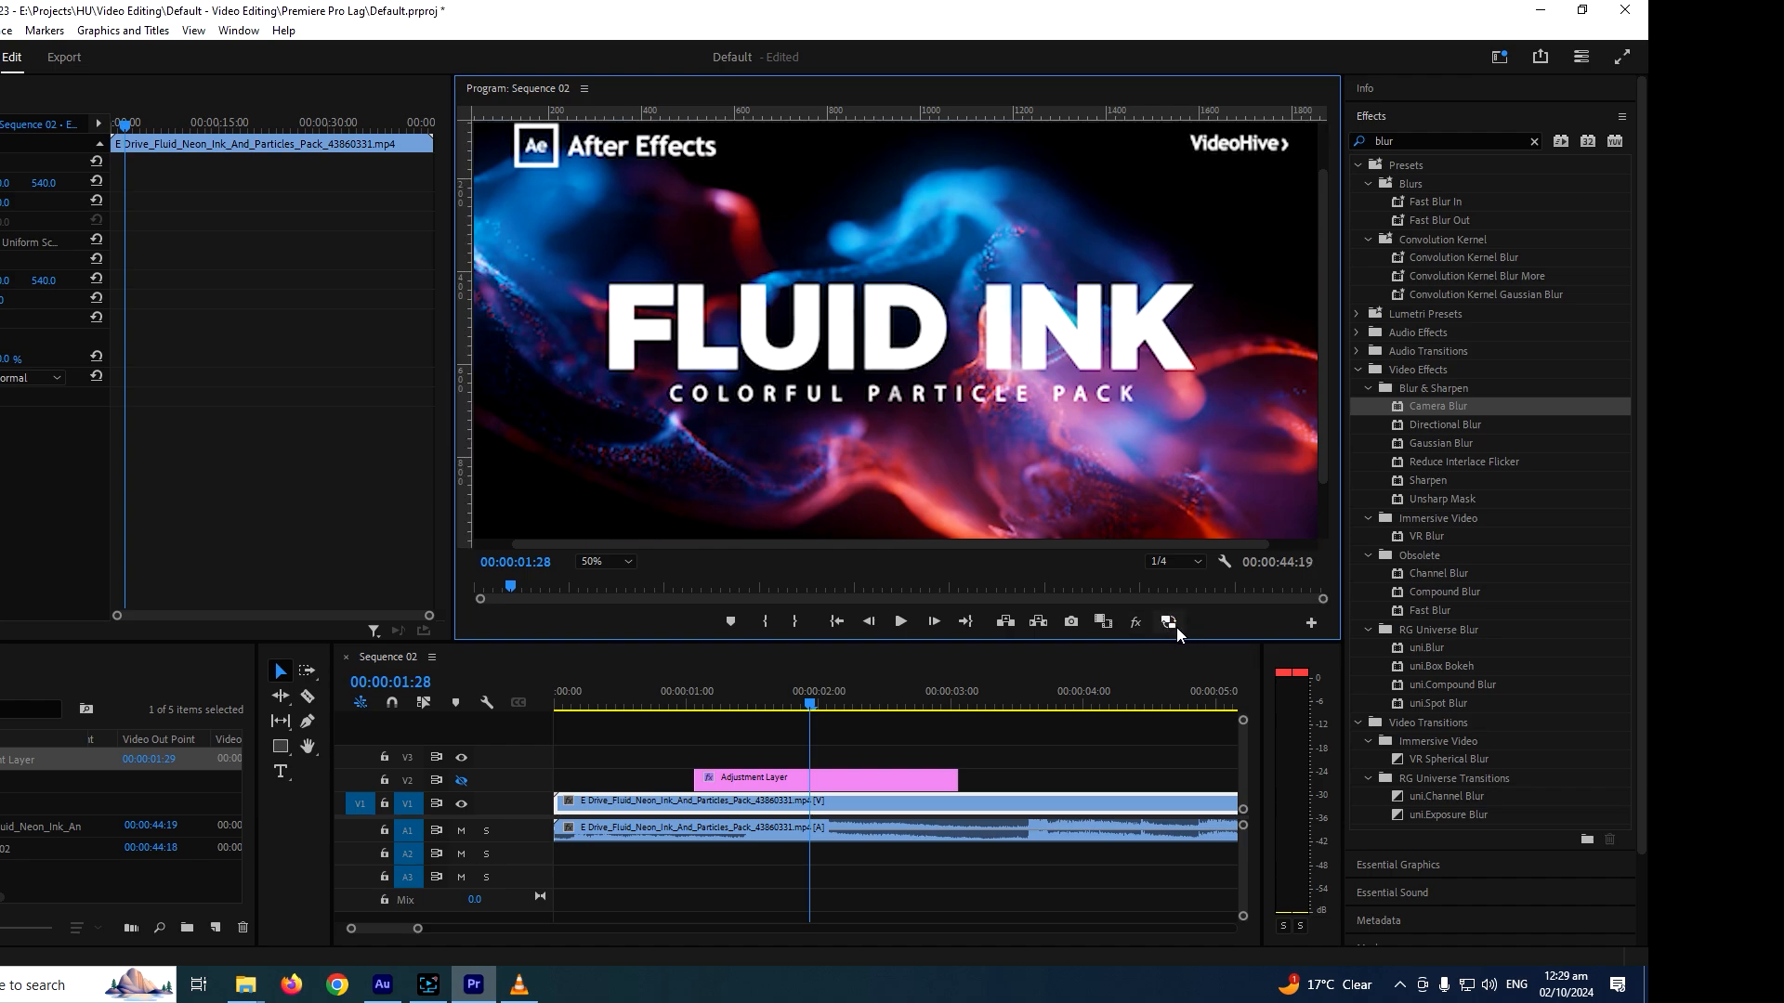